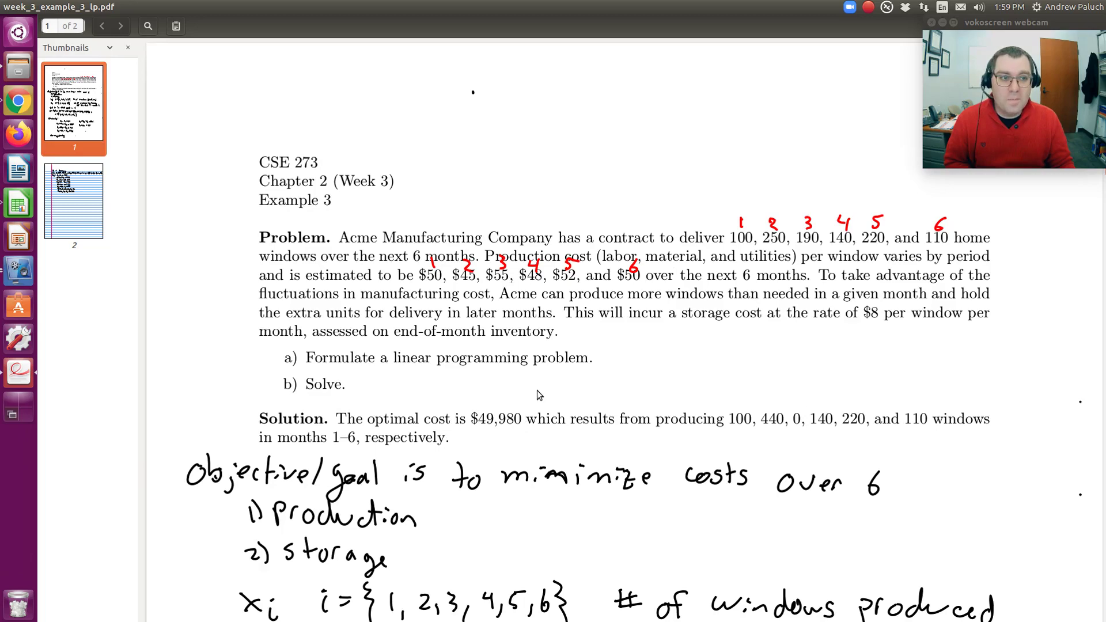
# Step: Review the linear program summary on page 2 of the PDF, and switch to the example_3.ods spreadsheet in LibreOffice Calc
pyautogui.scroll(-12, 537, 389)
pyautogui.scroll(-5, 558, 407)
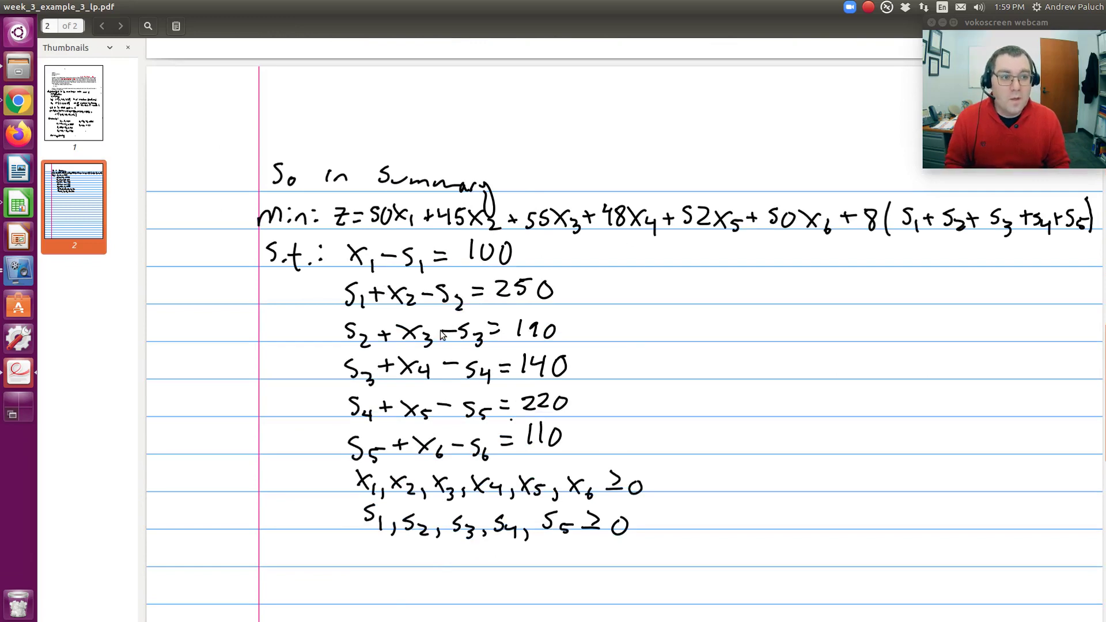
pyautogui.hotkey('alt', 'Tab')
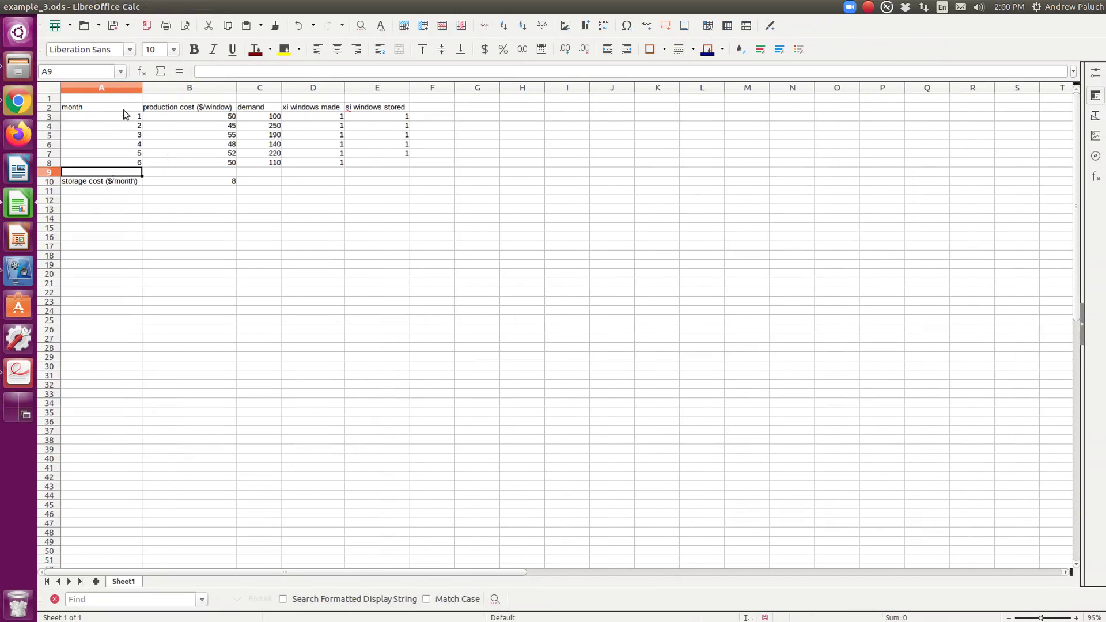
# Step: Examine the month, production cost, demand and windows-made columns of the input table
pyautogui.moveTo(123, 110); pyautogui.dragTo(128, 161)
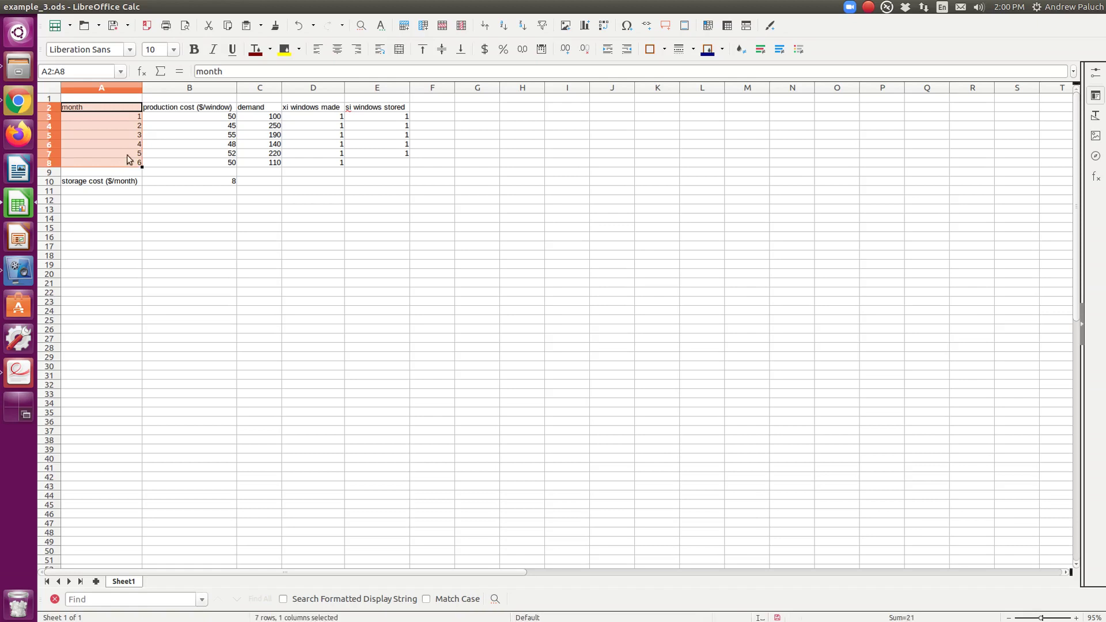
pyautogui.moveTo(200, 109); pyautogui.dragTo(200, 166)
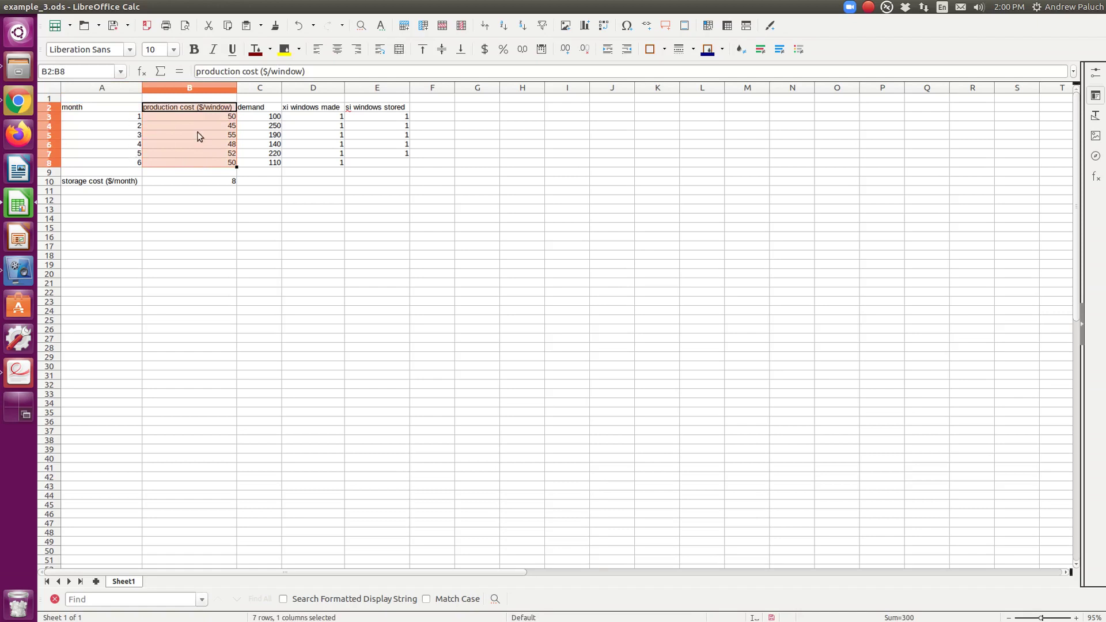
pyautogui.moveTo(250, 108); pyautogui.dragTo(251, 162)
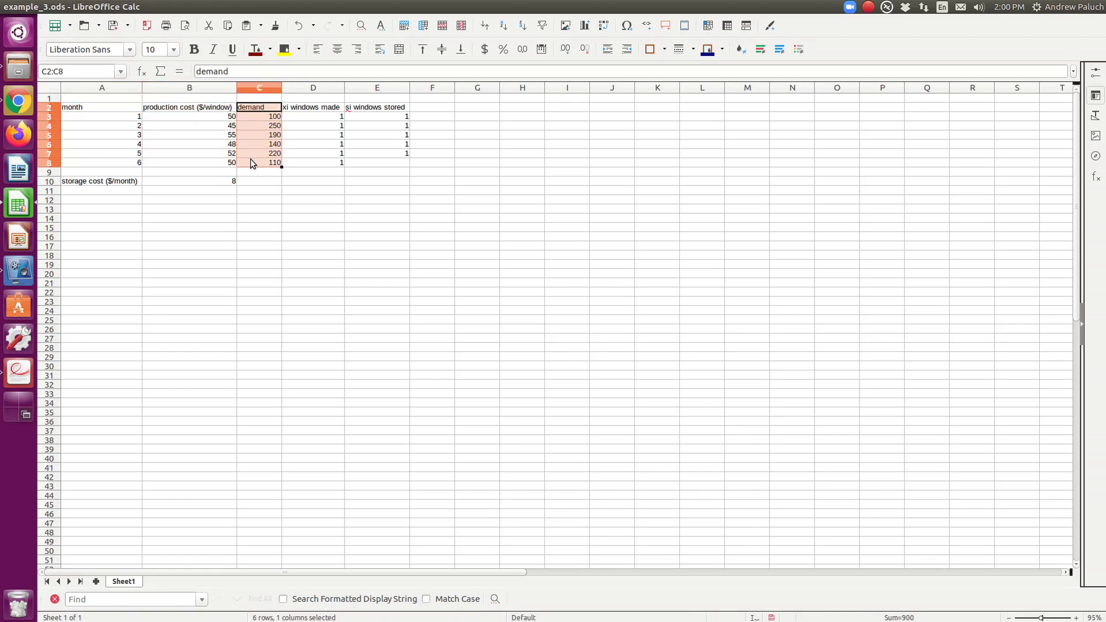
pyautogui.click(306, 108)
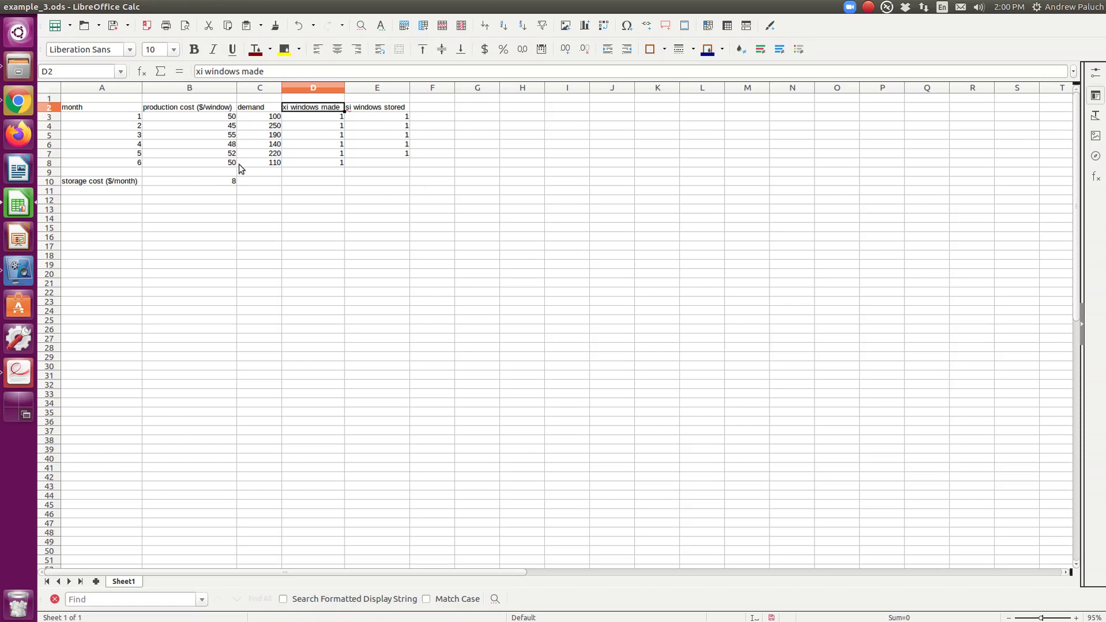
pyautogui.click(123, 212)
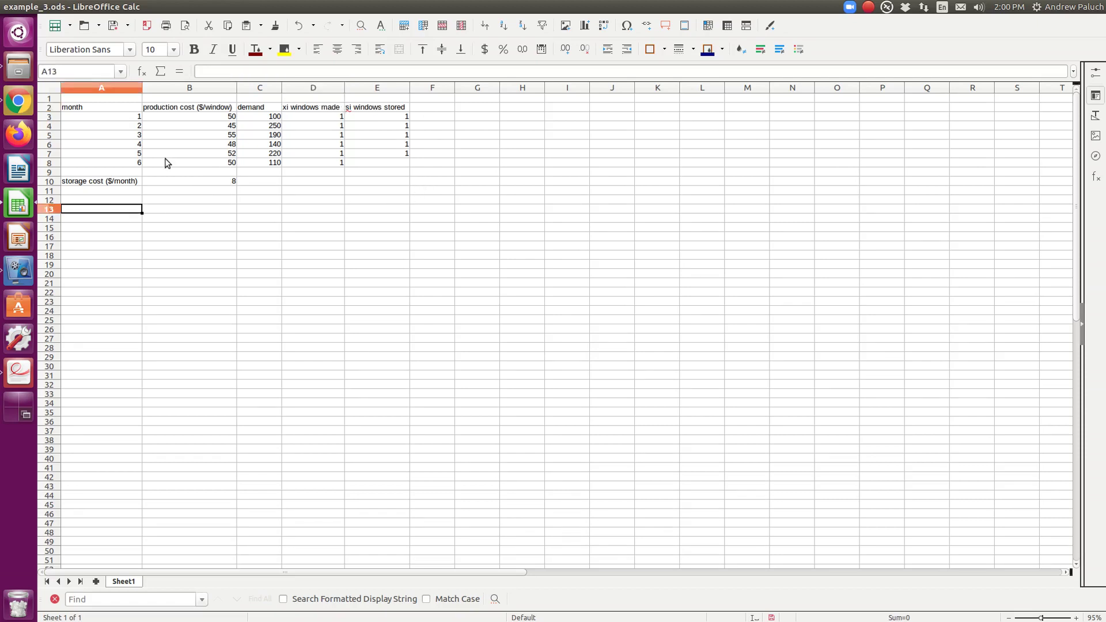
# Step: Check the objective function in the PDF summary again and return to the LibreOffice Calc spreadsheet
pyautogui.hotkey('alt', 'Tab')
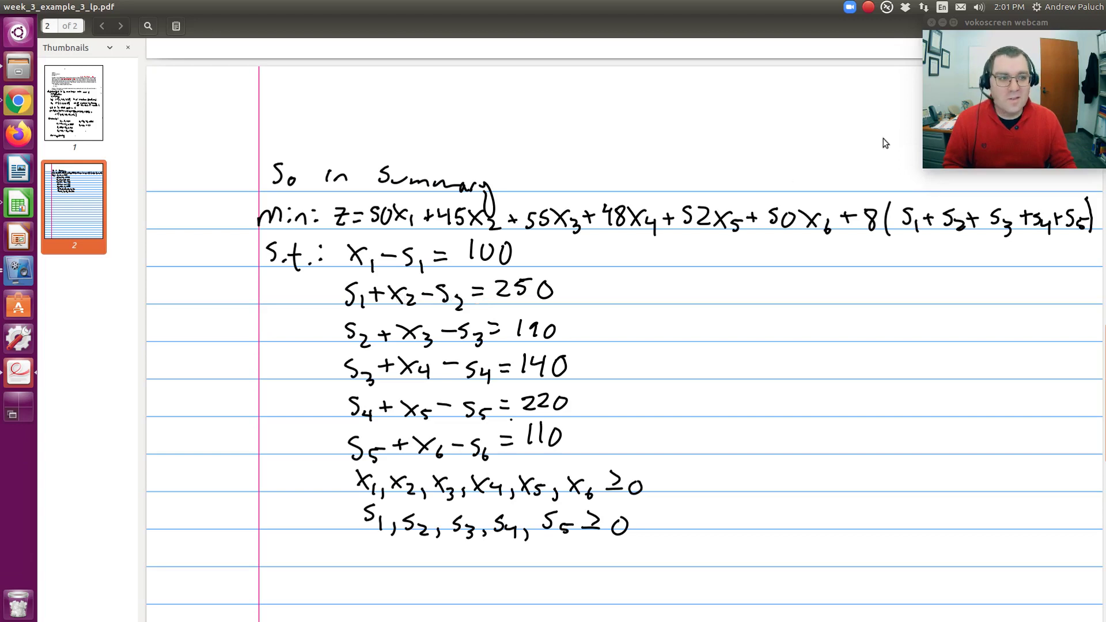
pyautogui.click(1028, 27)
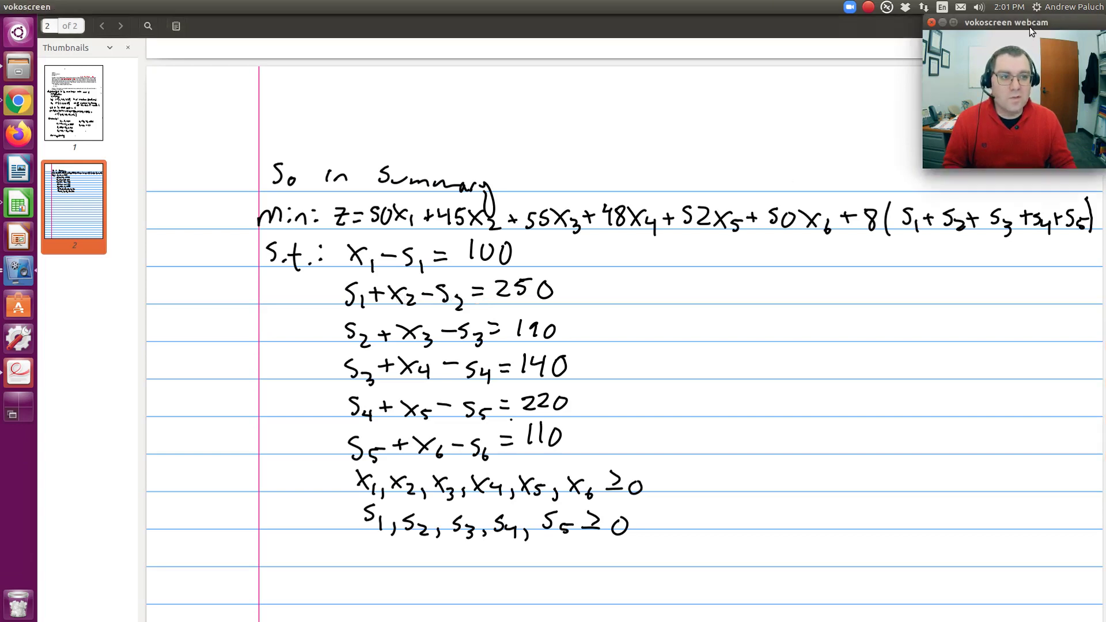
pyautogui.click(824, 92)
pyautogui.hotkey('ctrl', 'alt', 'Left')
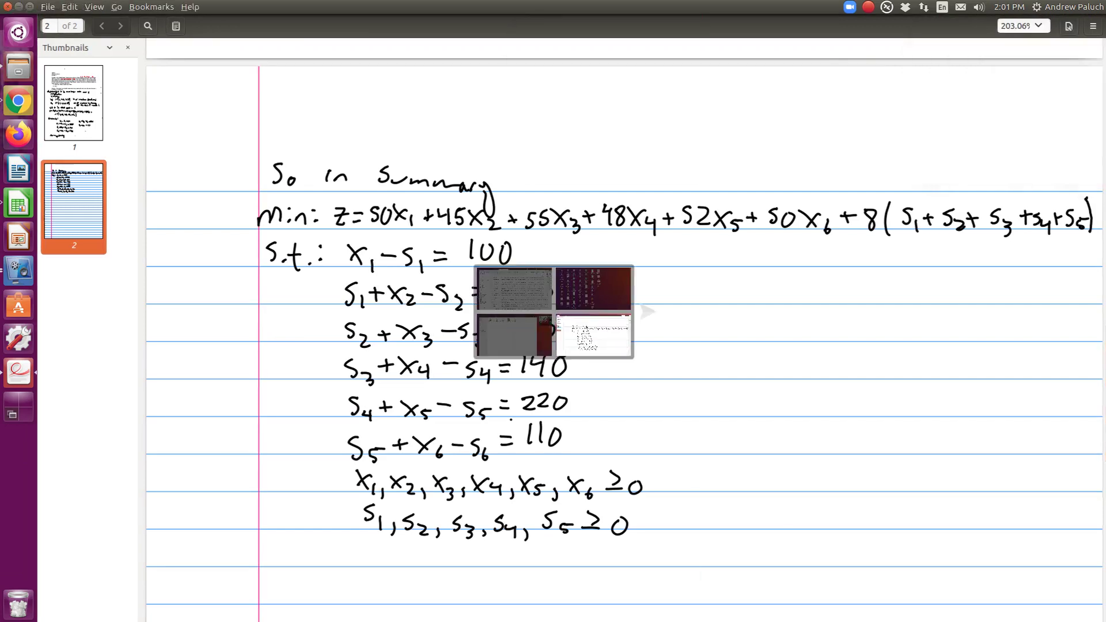
pyautogui.hotkey('ctrl', 'alt', 'Right')
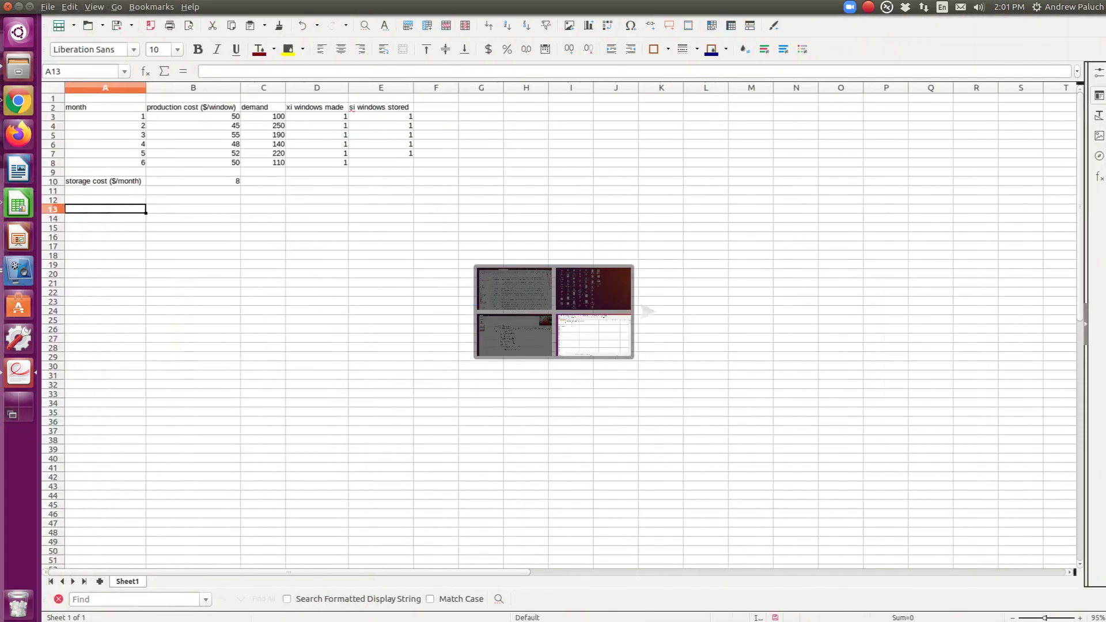
# Step: Enter the label "total production cost ($)" in cell A12
pyautogui.press('Up')
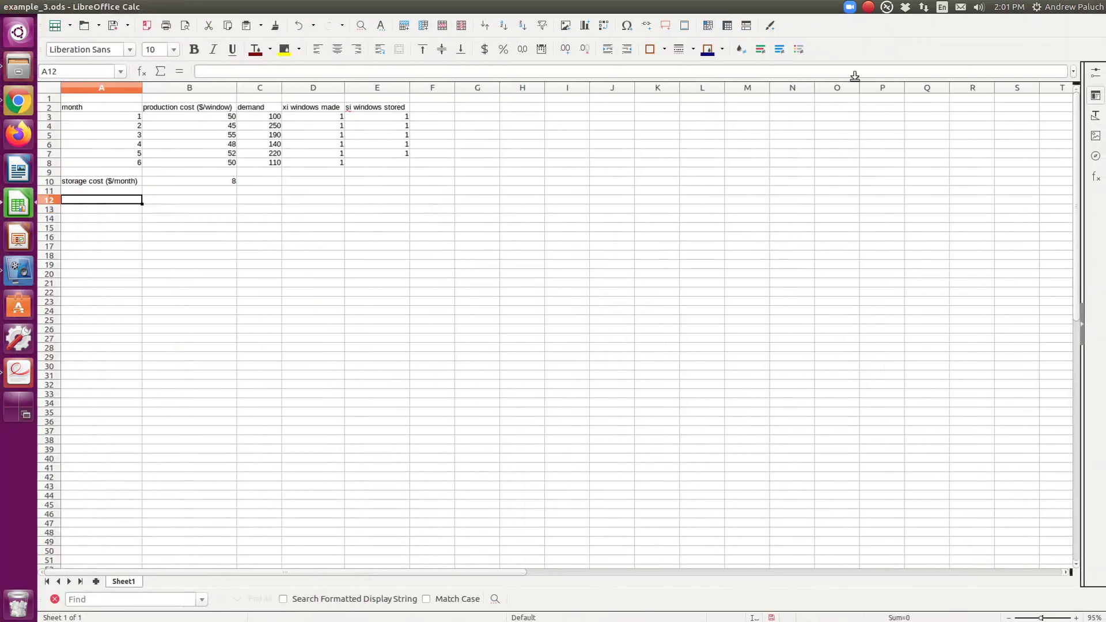
pyautogui.write('total production cost')
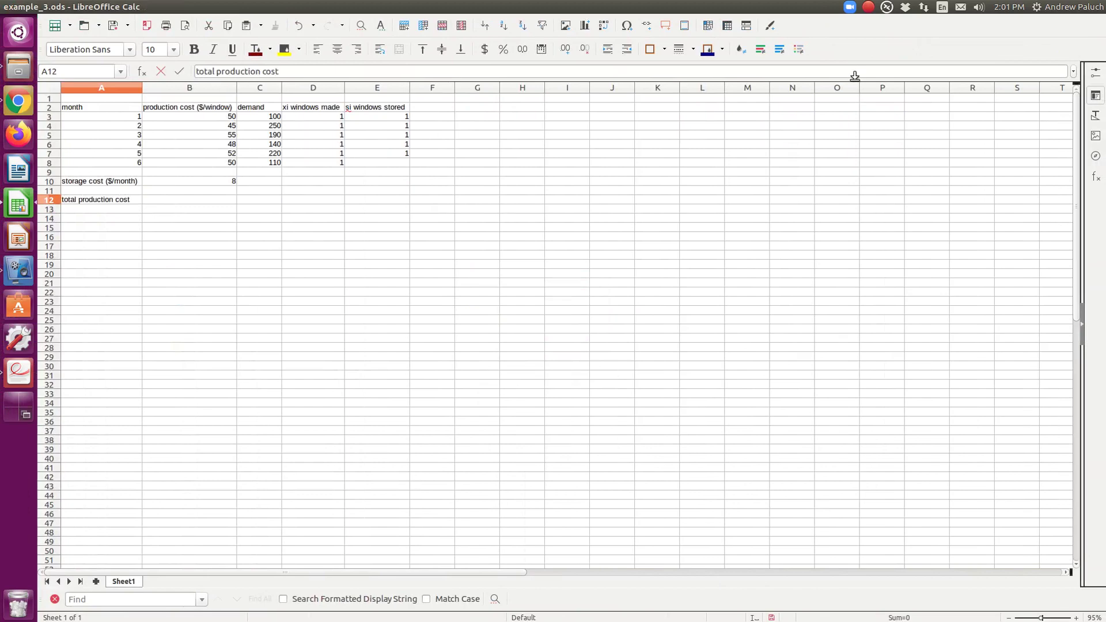
pyautogui.write(' ($)')
pyautogui.press('Tab')
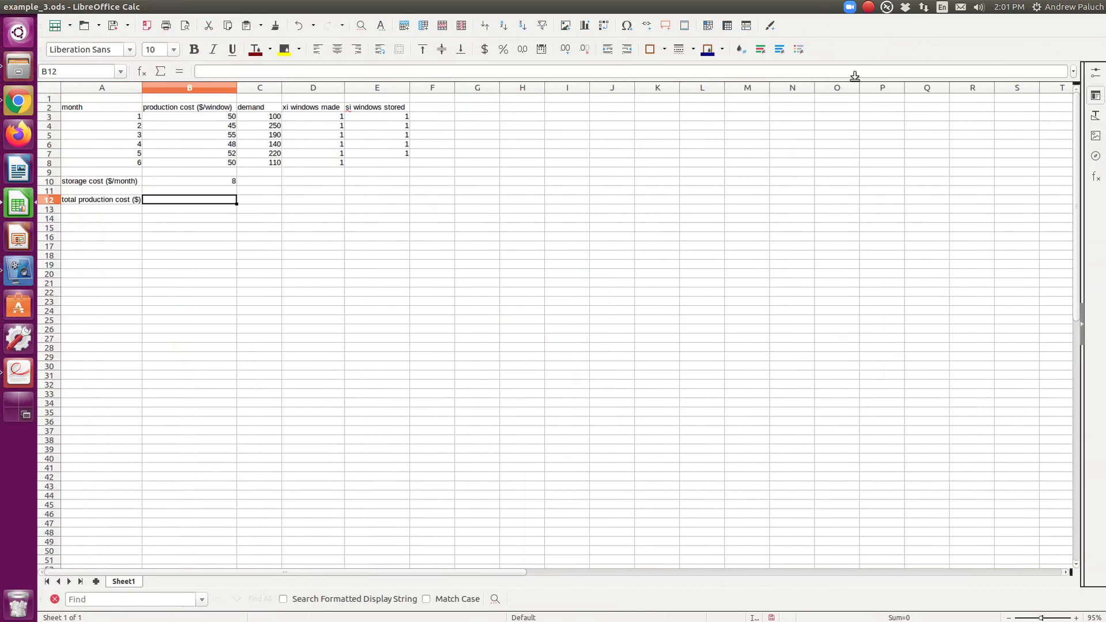
# Step: Start a formula in B12 that sums production cost times windows made for months 1 to 3: =B3*D3+B4*D4+B5*D5
pyautogui.write('=')
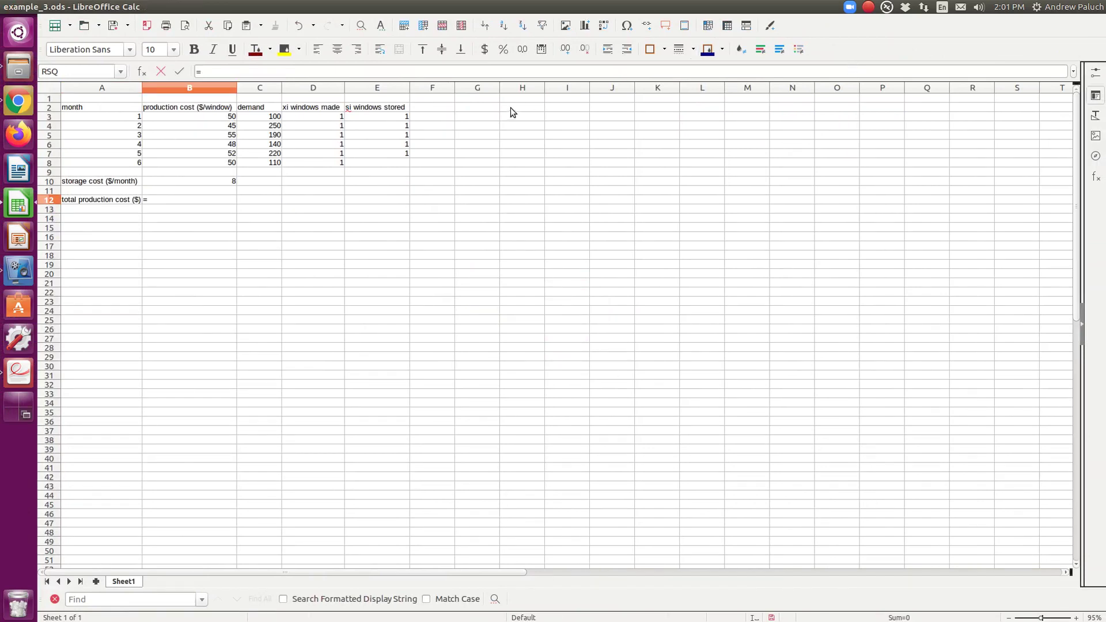
pyautogui.click(215, 119)
pyautogui.write('*')
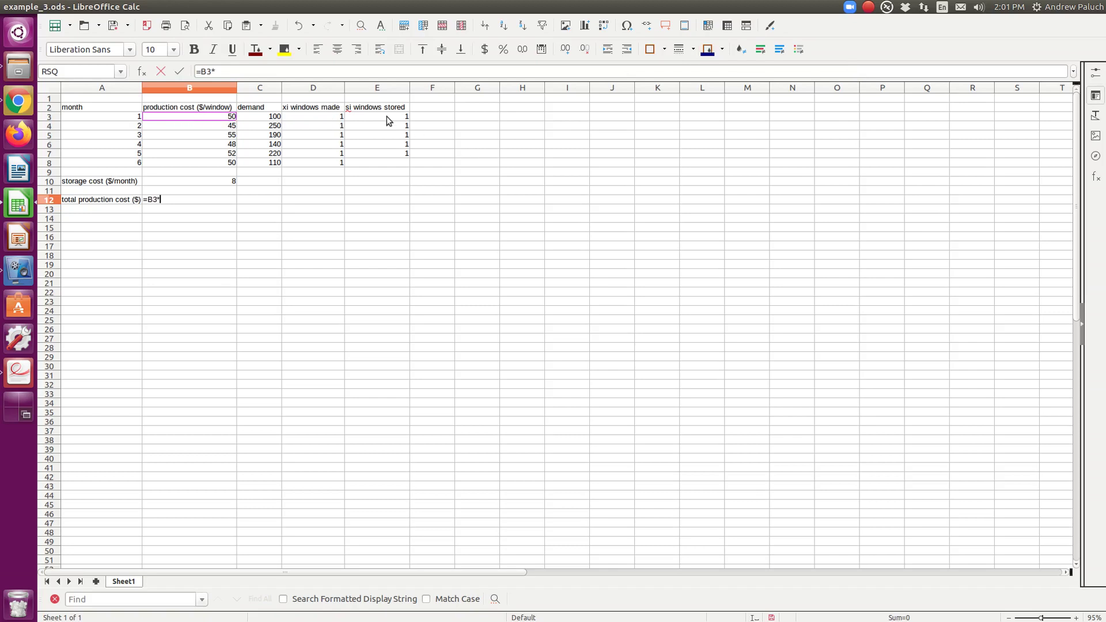
pyautogui.click(326, 119)
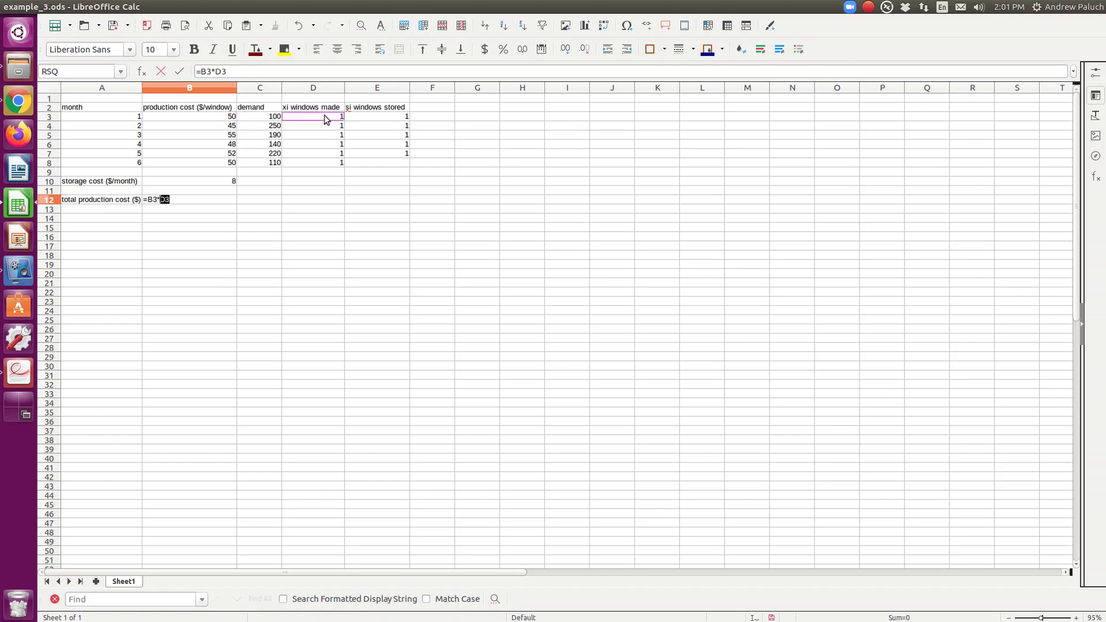
pyautogui.write('+')
pyautogui.click(226, 127)
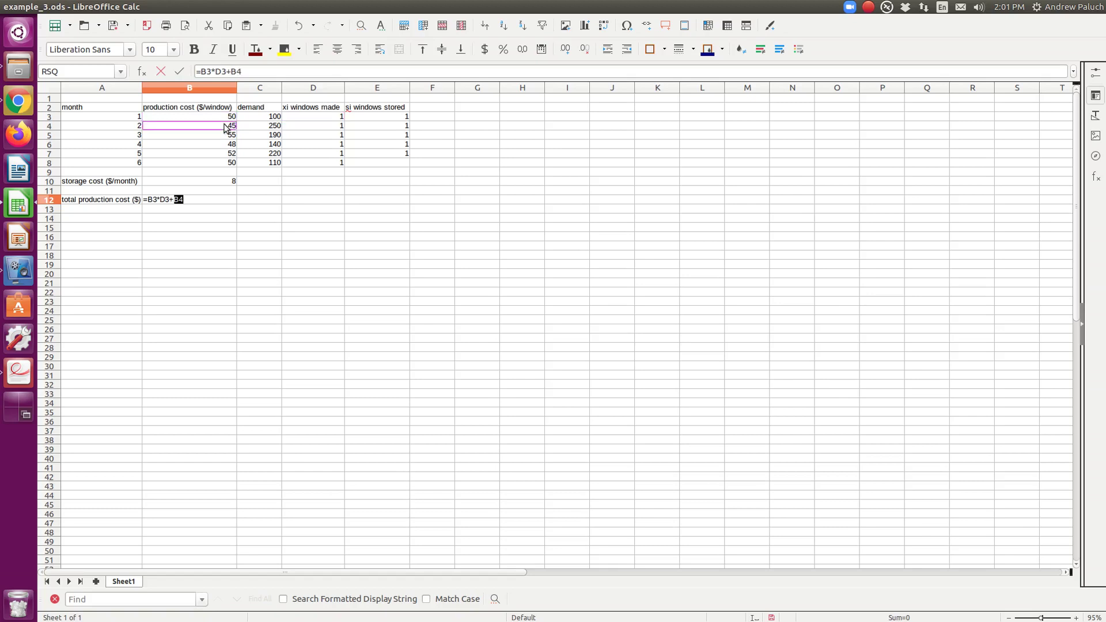
pyautogui.write('*')
pyautogui.click(329, 127)
pyautogui.write('+')
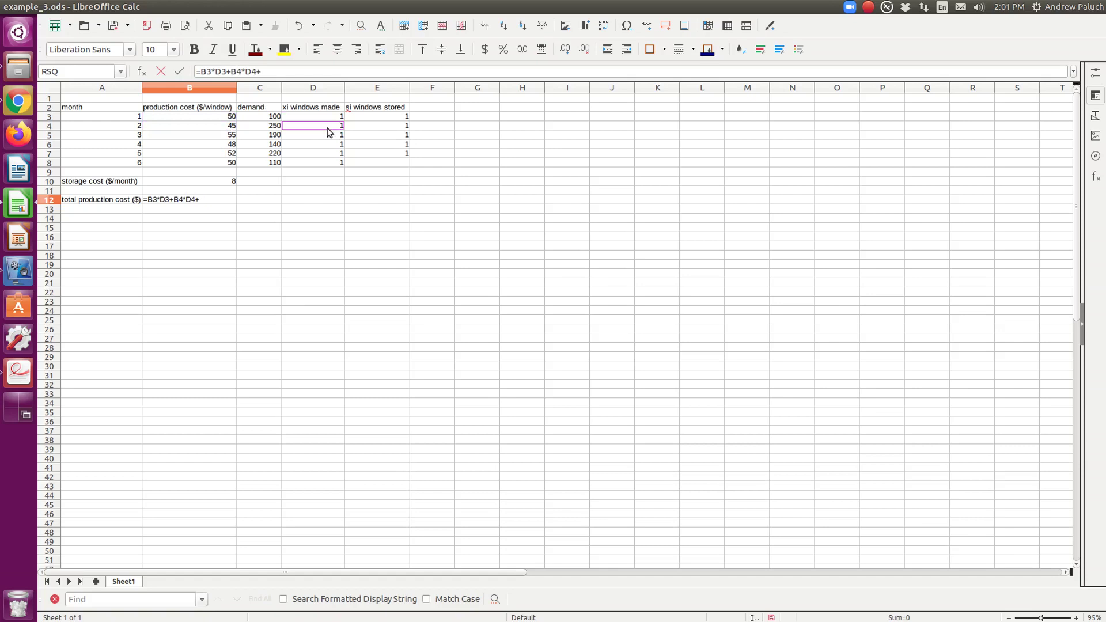
pyautogui.click(233, 135)
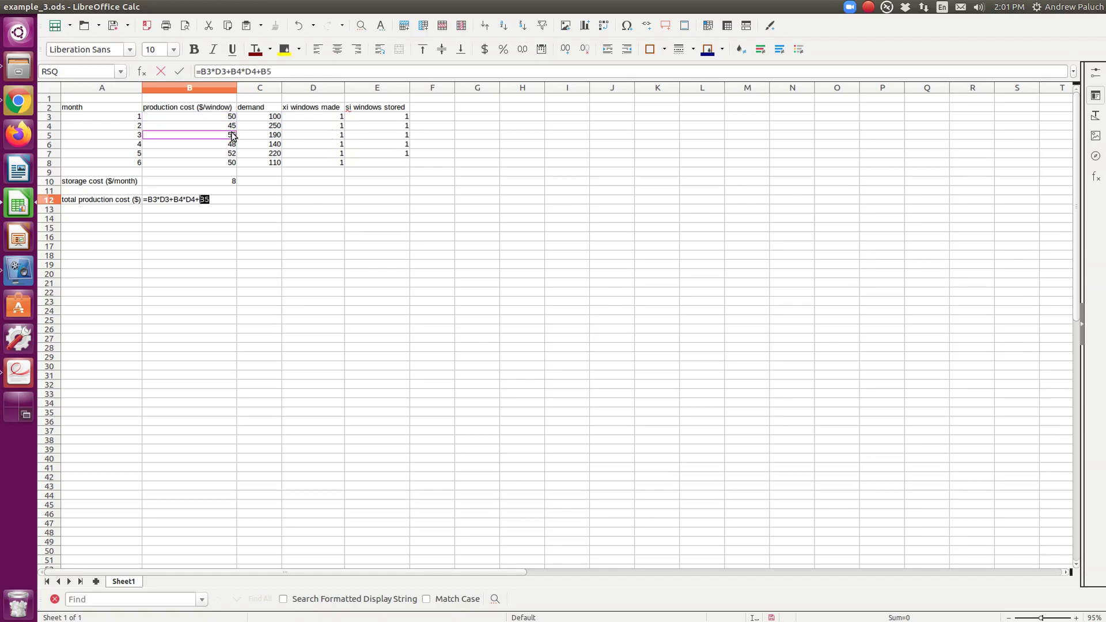
pyautogui.write('*')
pyautogui.click(292, 141)
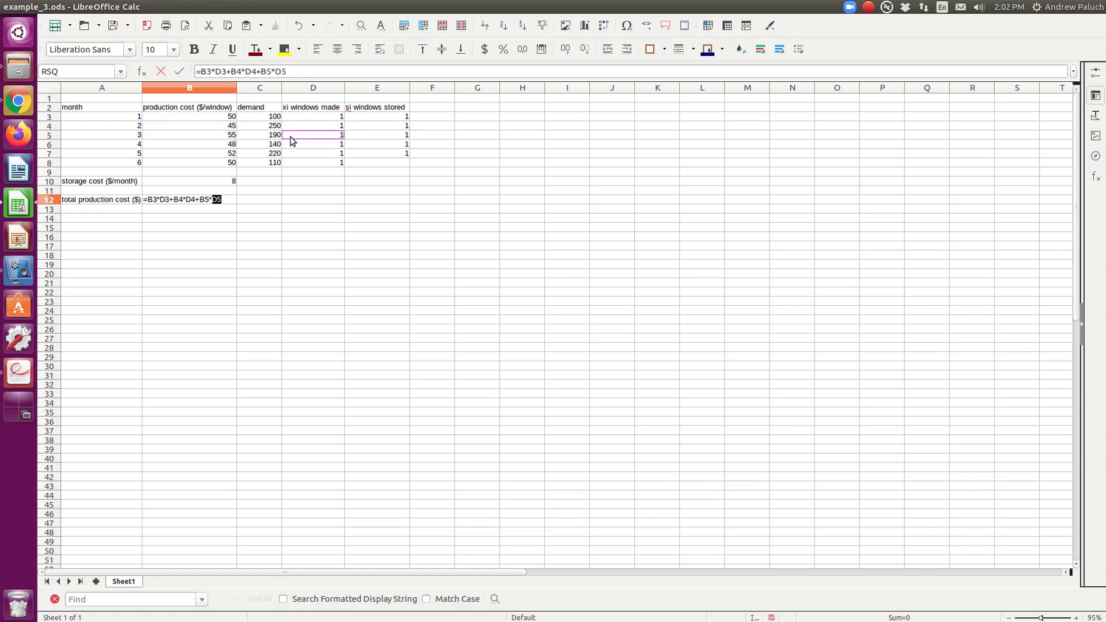
# Step: Complete the B12 formula by adding the products for months 4 to 6: +B6*D6+B7*D7+B8*D8
pyautogui.write('+')
pyautogui.click(229, 143)
pyautogui.write('*')
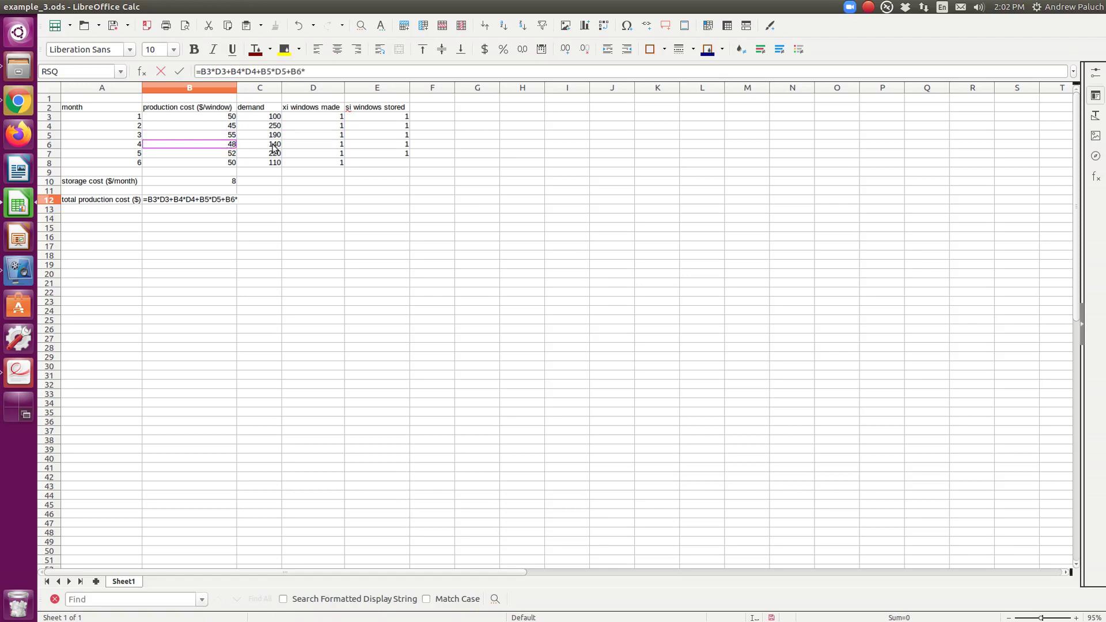
pyautogui.click(305, 146)
pyautogui.write('+')
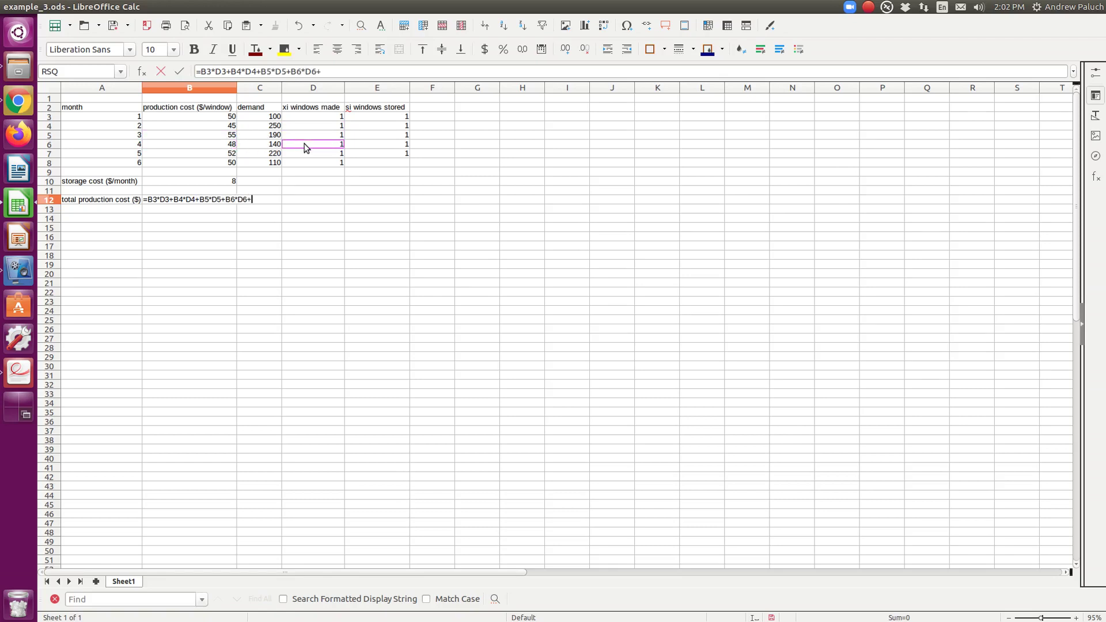
pyautogui.click(227, 155)
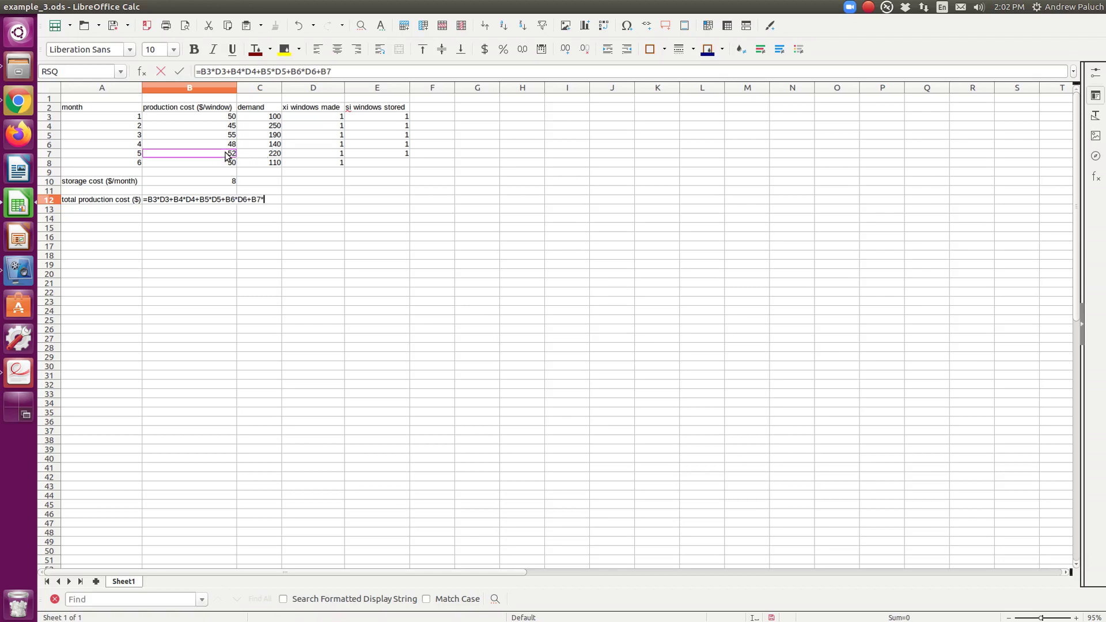
pyautogui.click(301, 152)
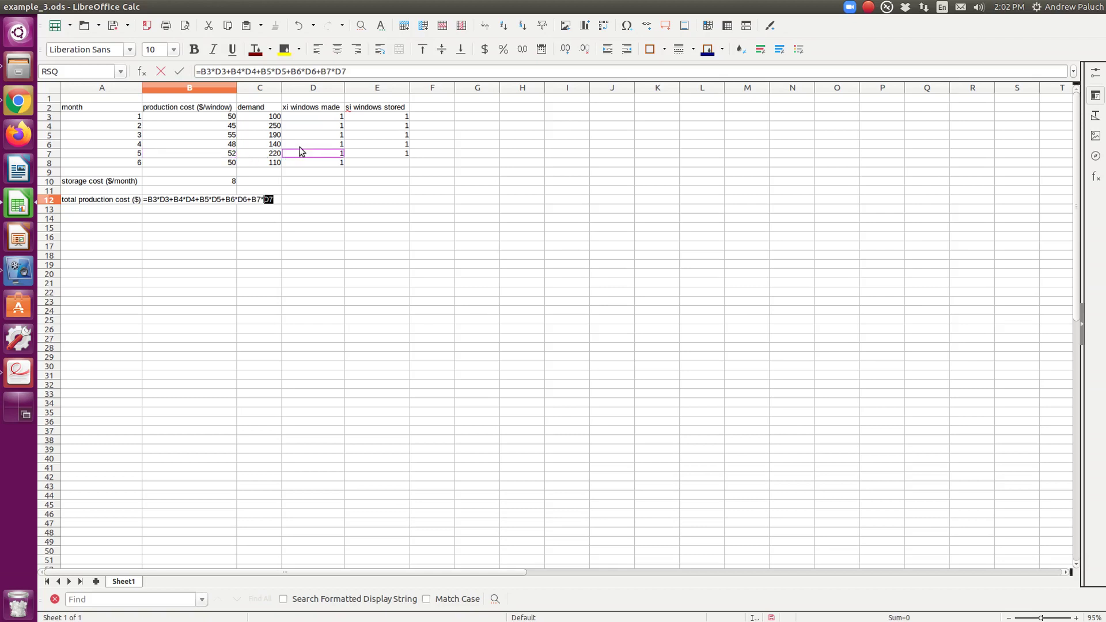
pyautogui.write('+')
pyautogui.click(232, 164)
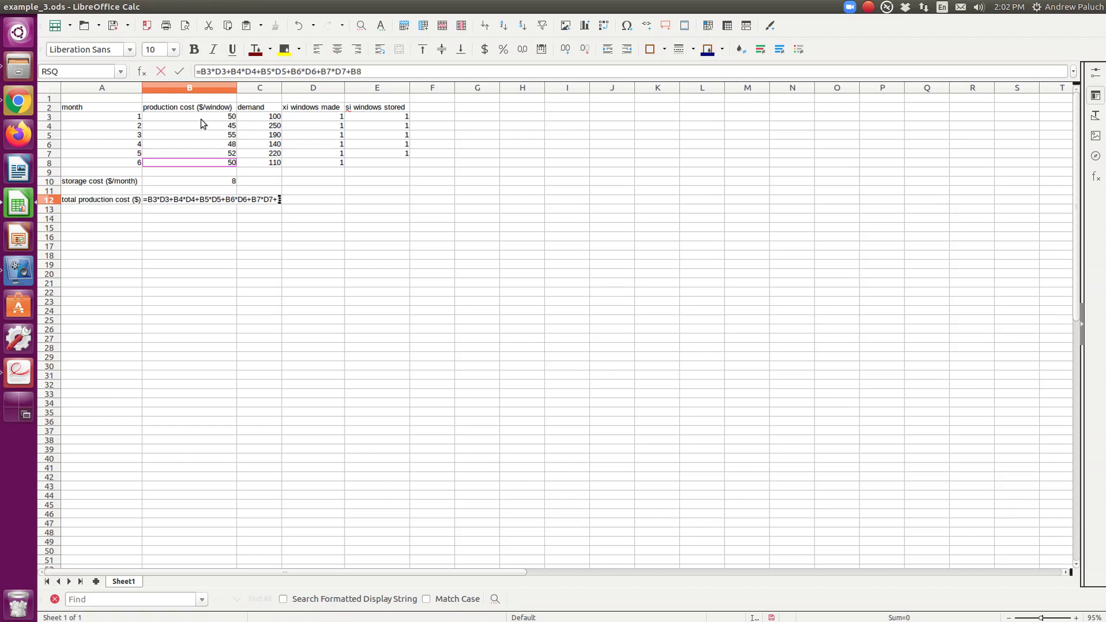
pyautogui.write('*')
pyautogui.click(322, 163)
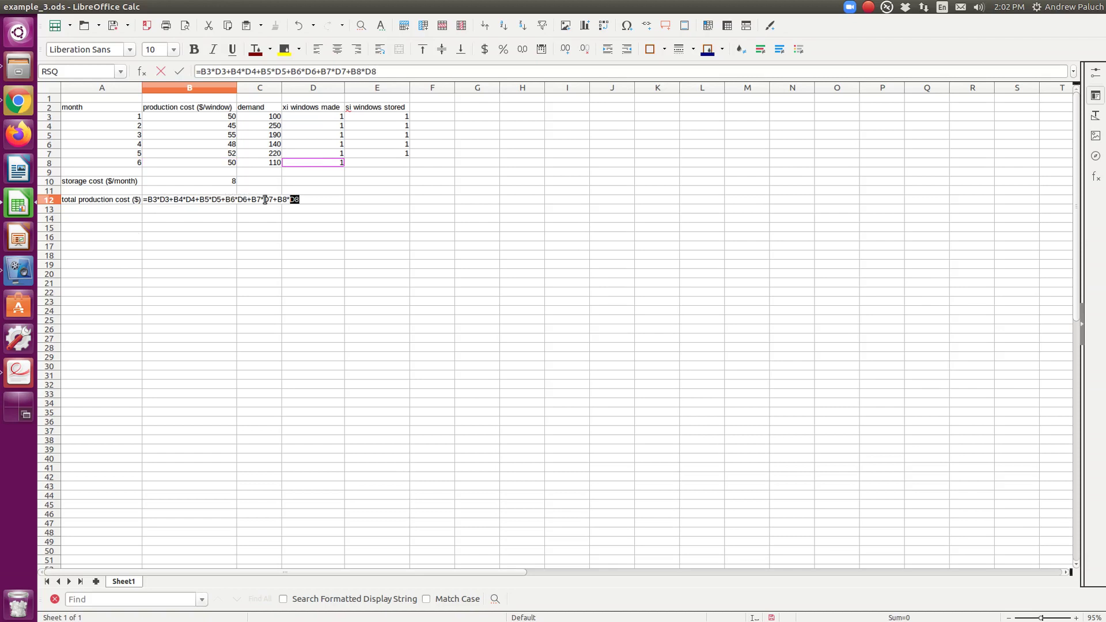
pyautogui.press('Return')
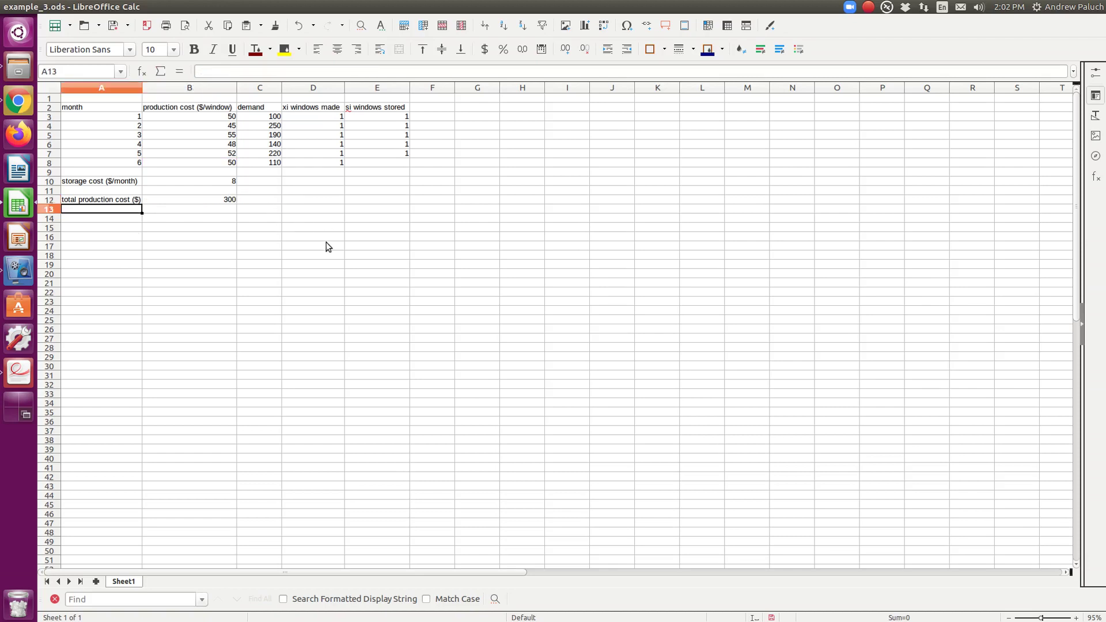
# Step: Enter the label "total storage cost ($)" in cell A13
pyautogui.write('total s')
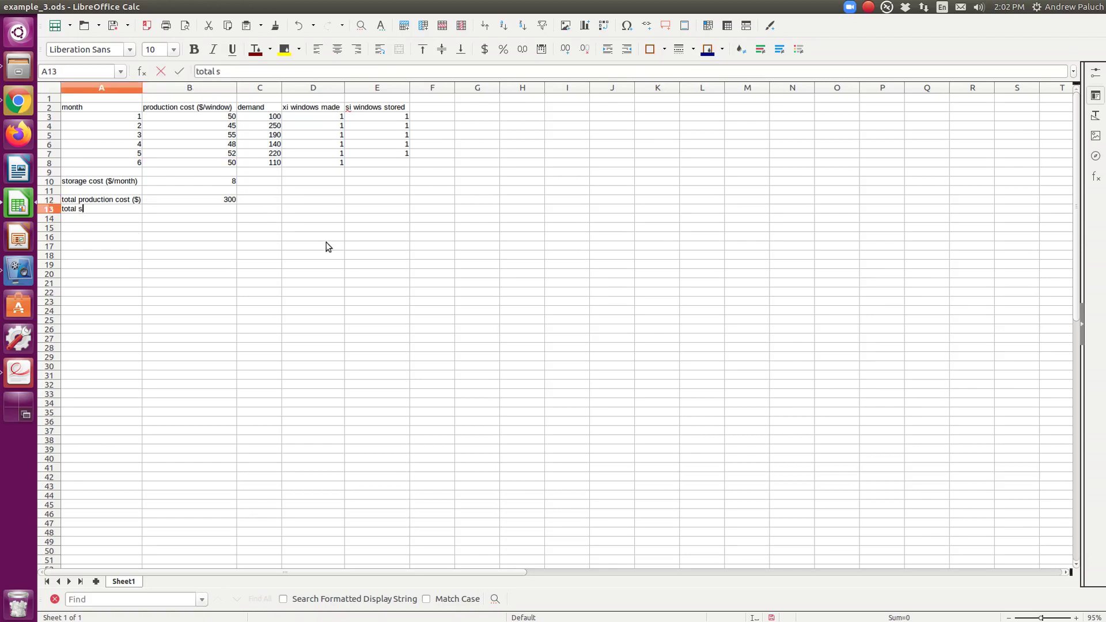
pyautogui.write('toag')
pyautogui.write('rage cos')
pyautogui.write('t ($')
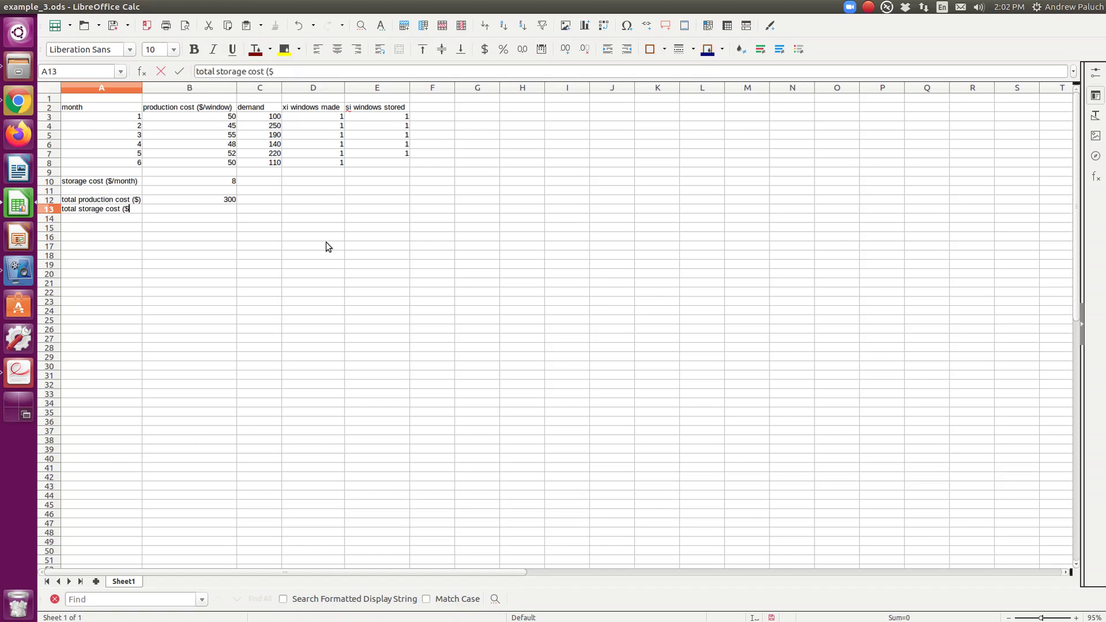
pyautogui.write(')')
pyautogui.press('Tab')
pyautogui.write('=')
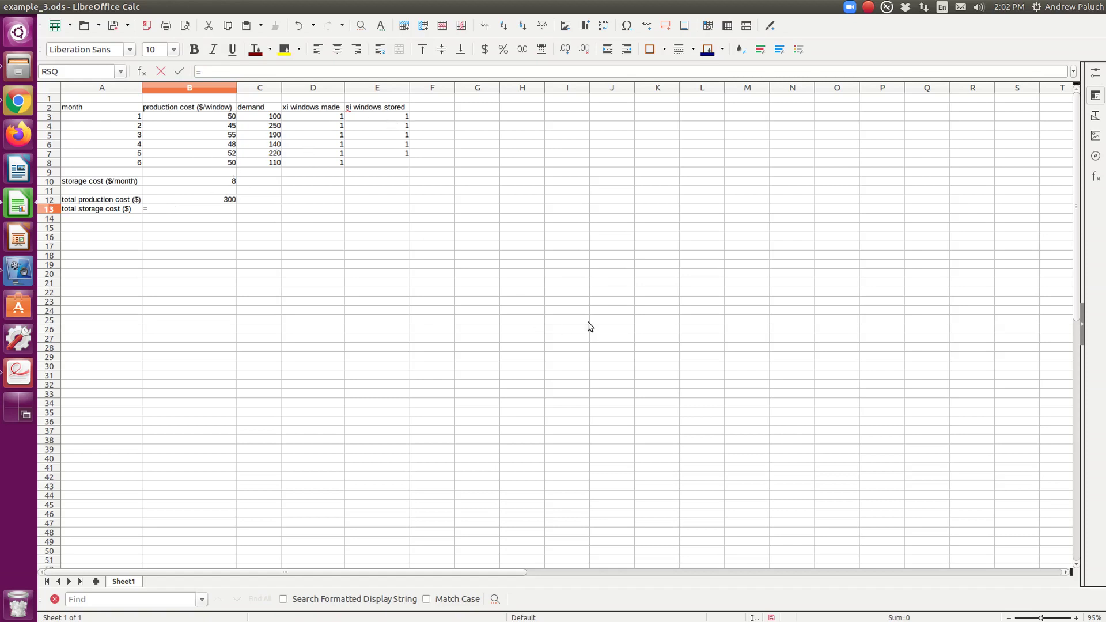
pyautogui.click(111, 185)
pyautogui.press('Escape')
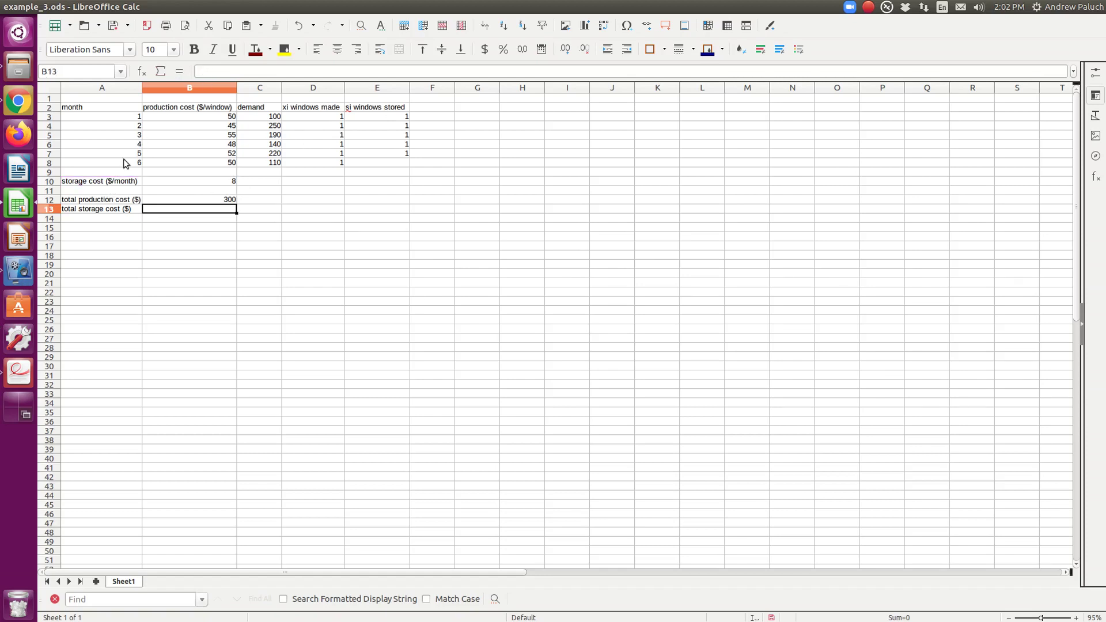
# Step: Change the label in A10 to "storage cost ($/window)"
pyautogui.click(120, 184)
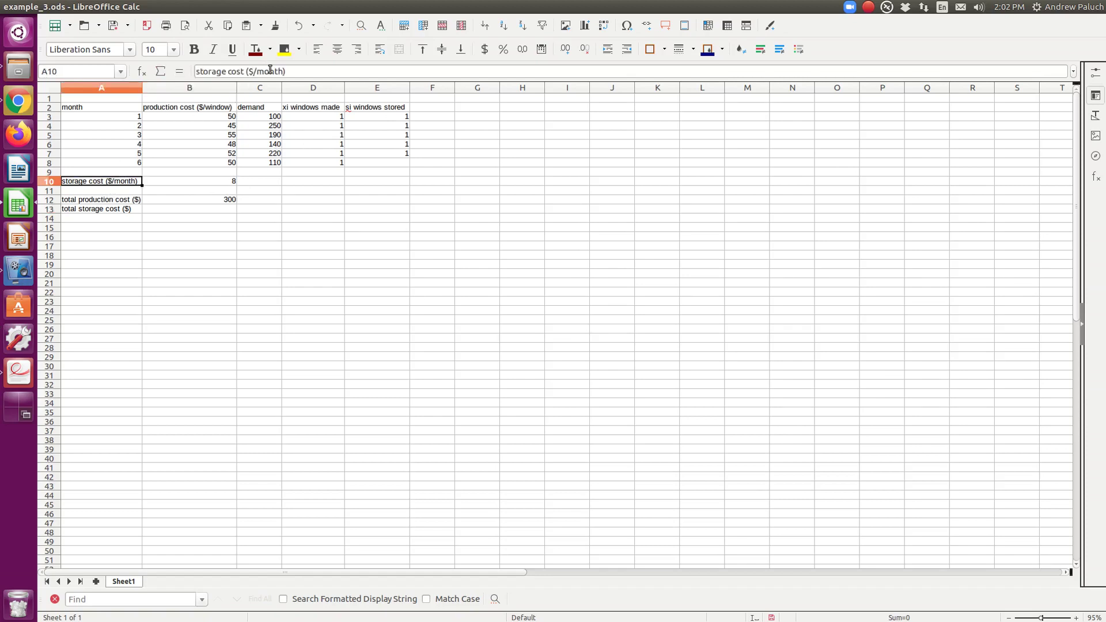
pyautogui.moveTo(284, 70); pyautogui.dragTo(258, 69)
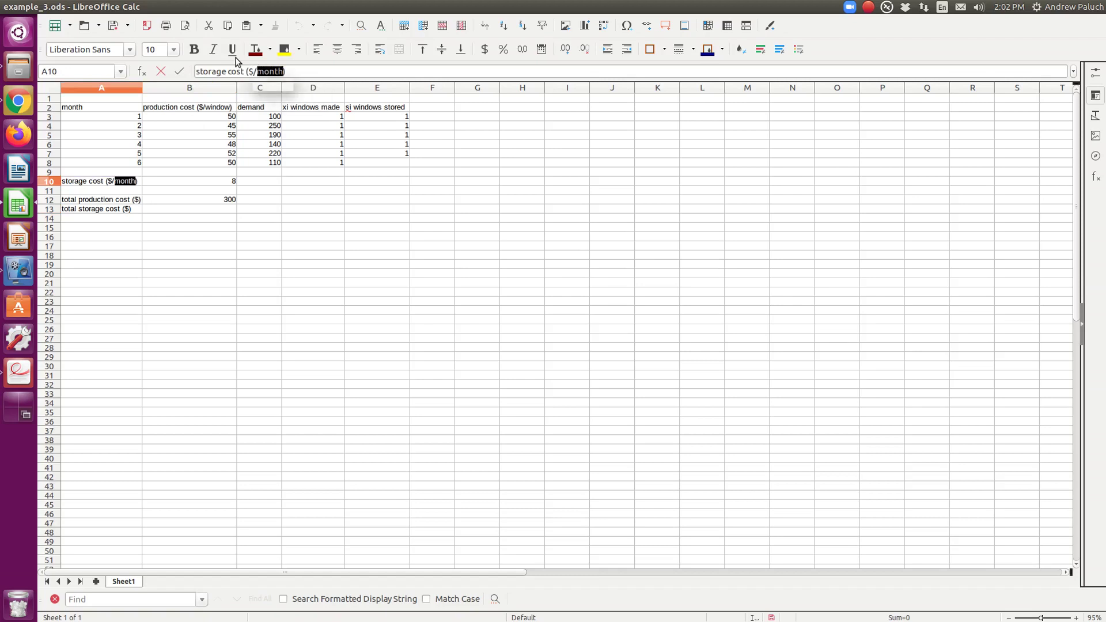
pyautogui.write('window')
pyautogui.press('Return')
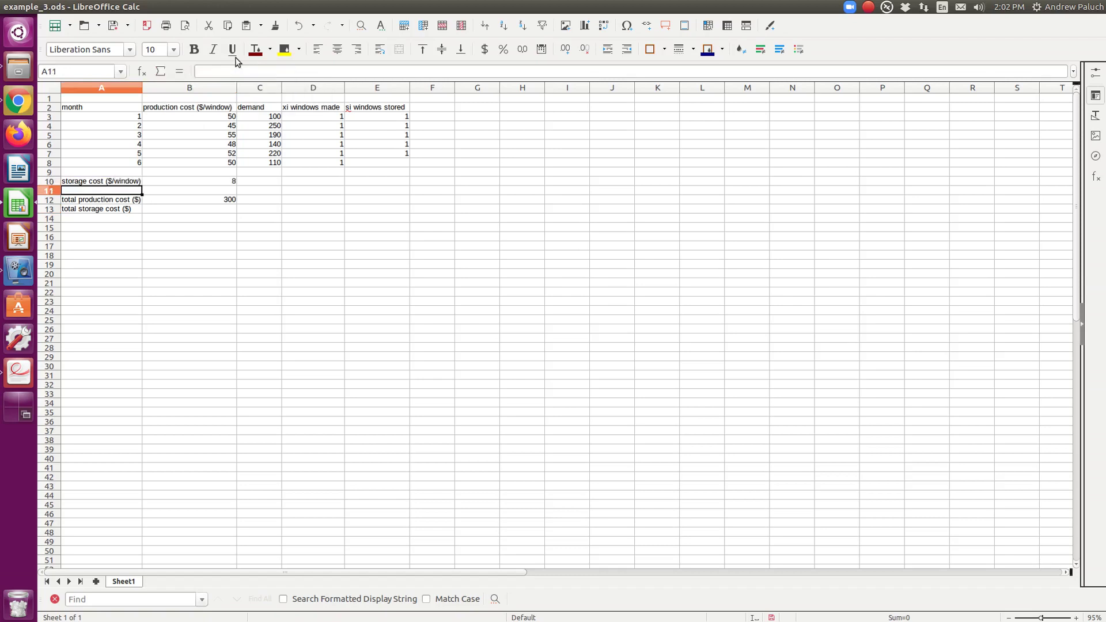
# Step: Start a formula in B13 multiplying the storage cost of 8 by the windows stored, adding months 1 and 2: =8*(E3+E4+
pyautogui.press('Down')
pyautogui.press('Down')
pyautogui.press('Right')
pyautogui.write('=')
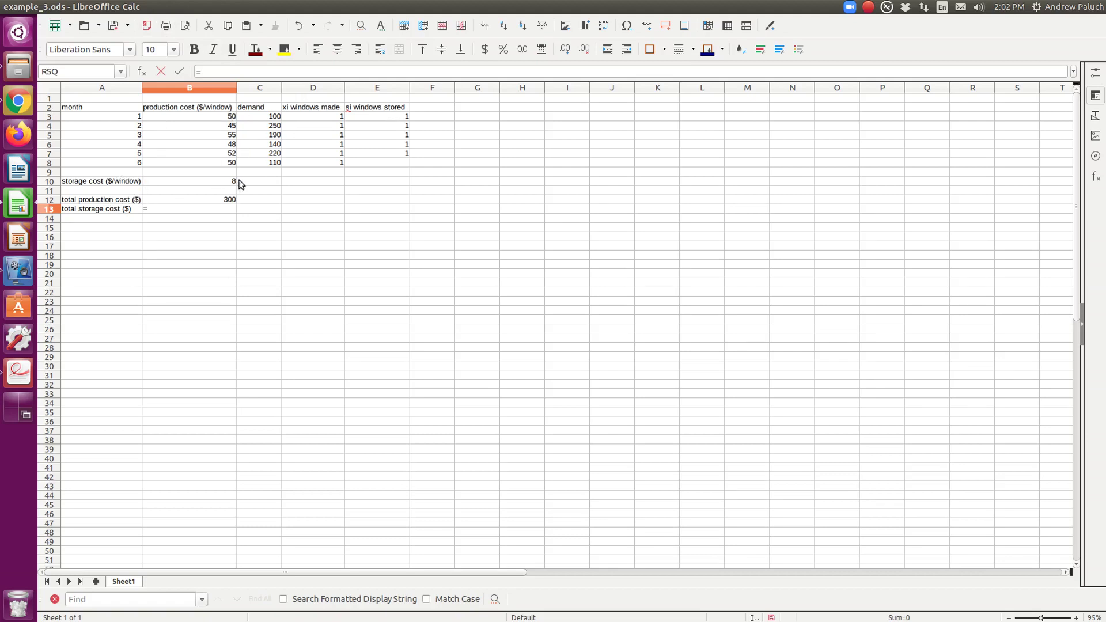
pyautogui.write('8*(')
pyautogui.click(387, 111)
pyautogui.write('+')
pyautogui.press('BackSpace')
pyautogui.press('BackSpace')
pyautogui.click(406, 117)
pyautogui.write('+')
pyautogui.click(406, 127)
pyautogui.write('+')
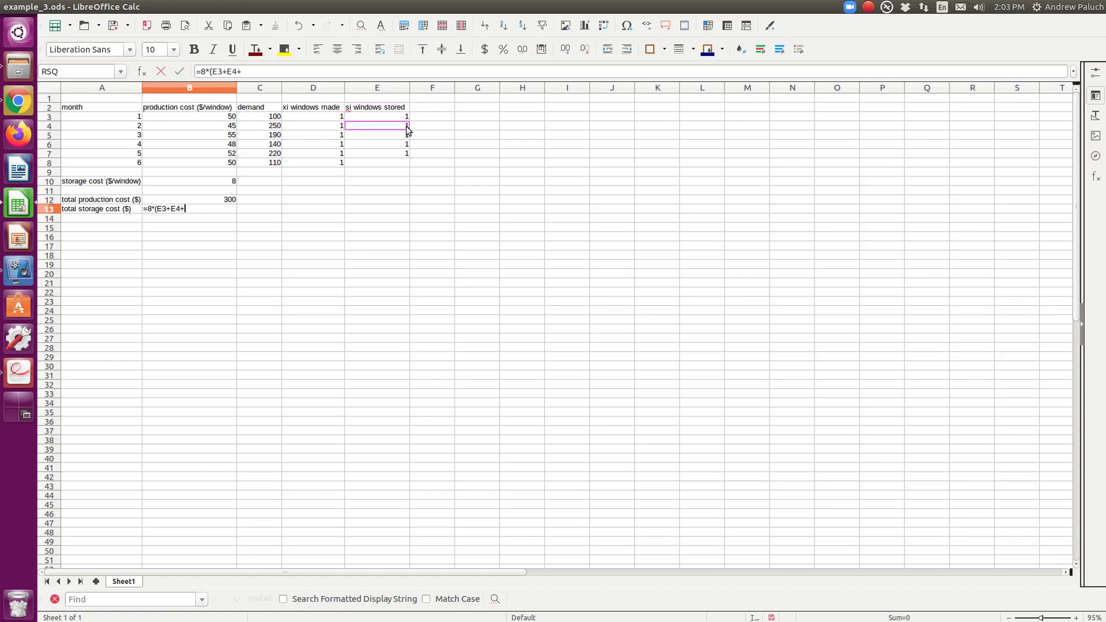
# Step: Complete the B13 formula with the windows stored in months 3 to 5, giving =8*(E3+E4+E5+E6+E7)
pyautogui.click(405, 136)
pyautogui.write('+')
pyautogui.click(405, 145)
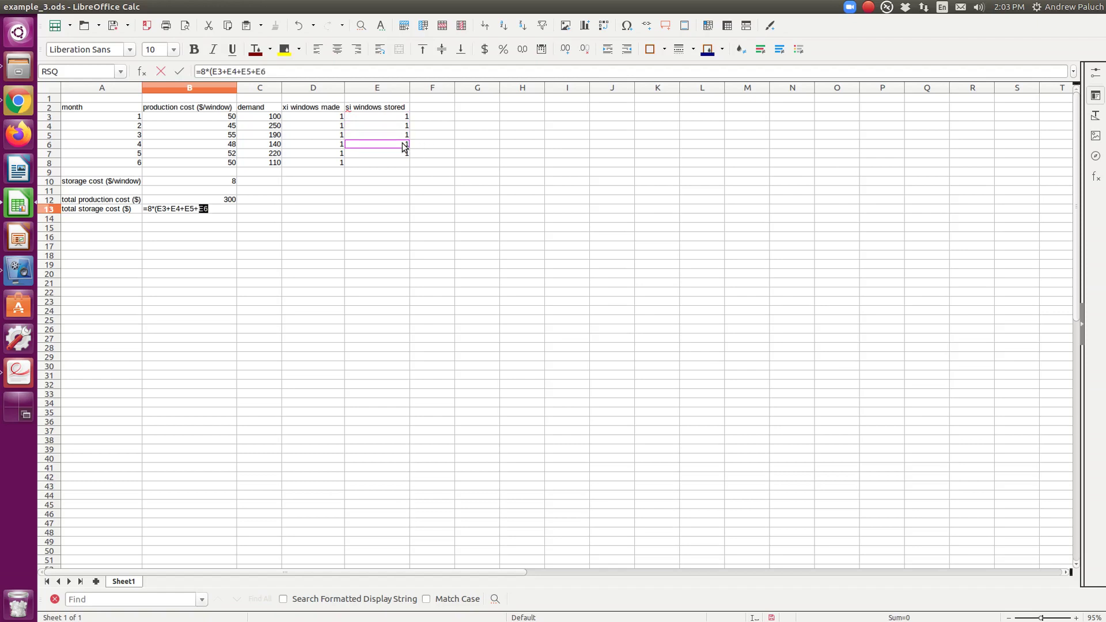
pyautogui.write('+')
pyautogui.click(407, 156)
pyautogui.write(')')
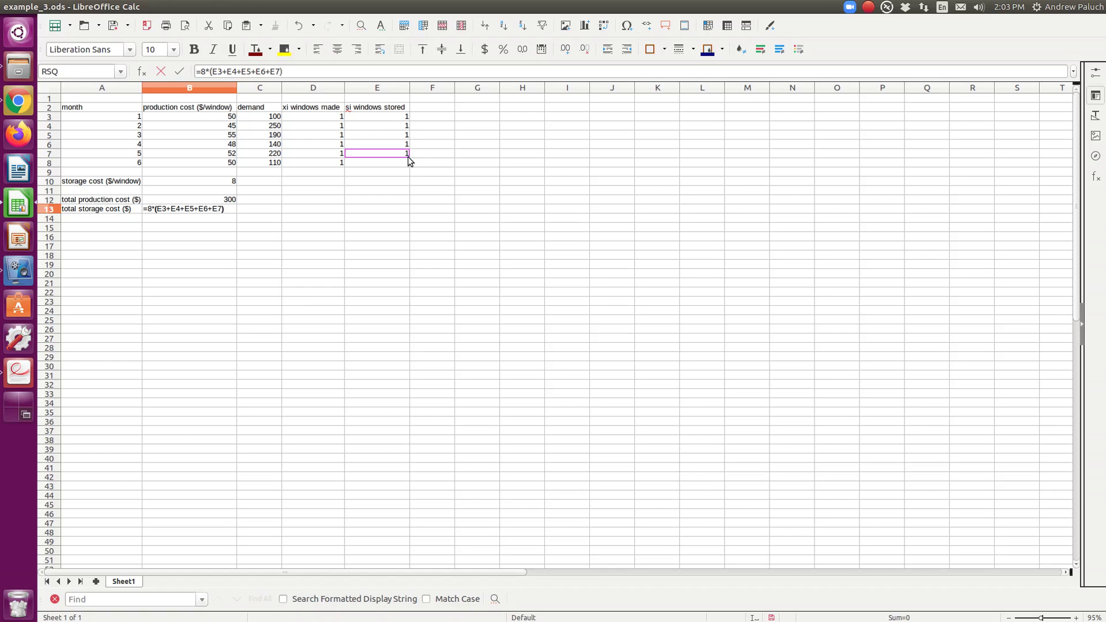
pyautogui.press('Return')
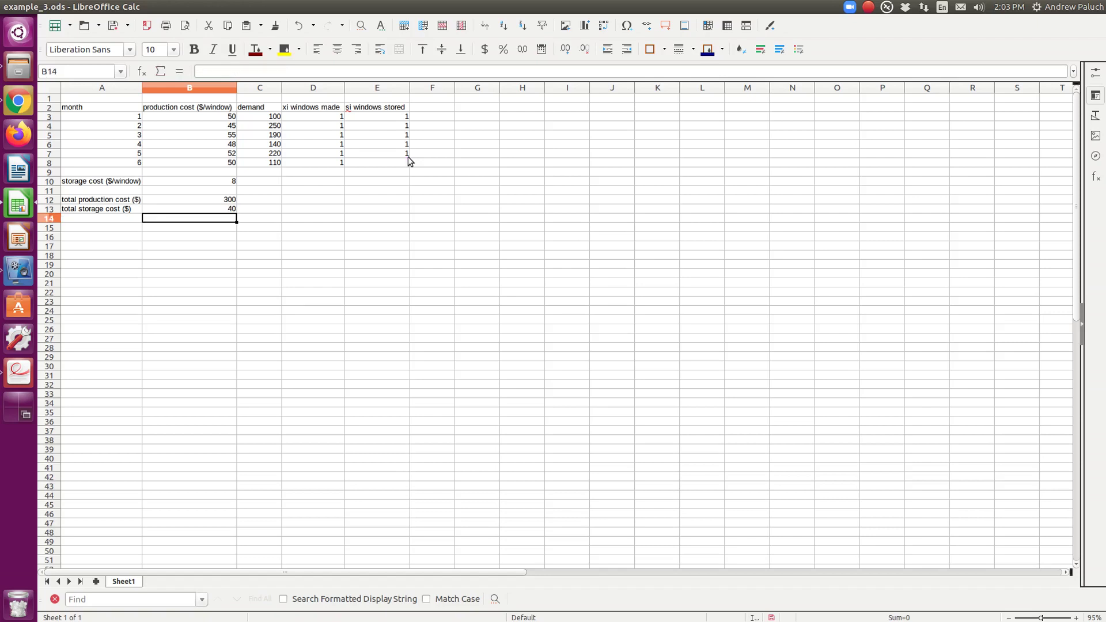
# Step: Enter the label "total cost ($)" in cell A14, below the storage cost label
pyautogui.press('Left')
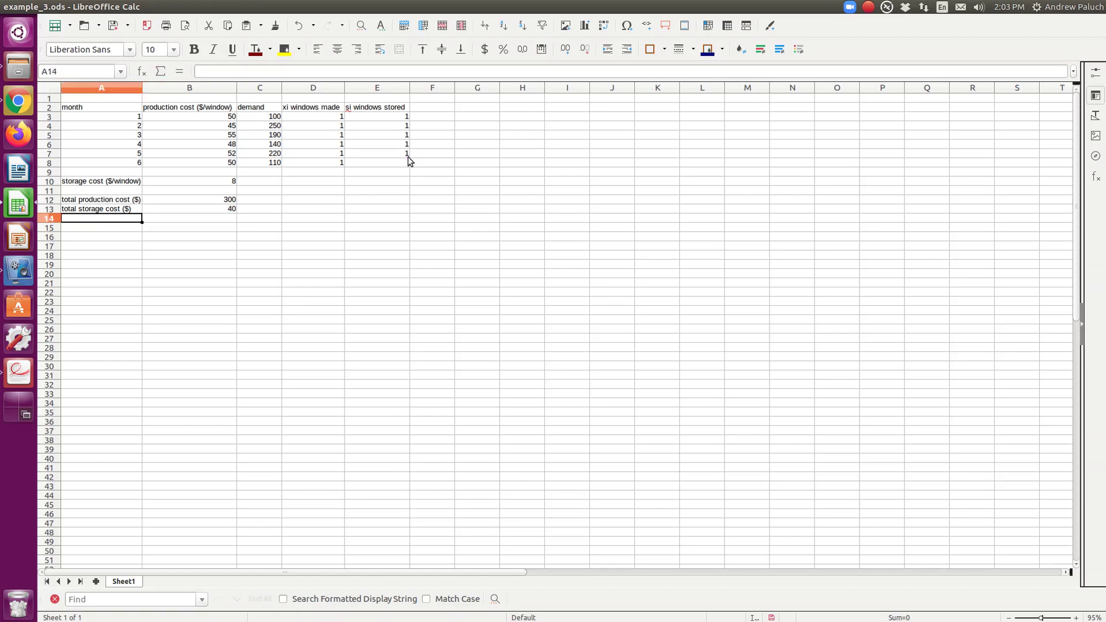
pyautogui.write('total cos')
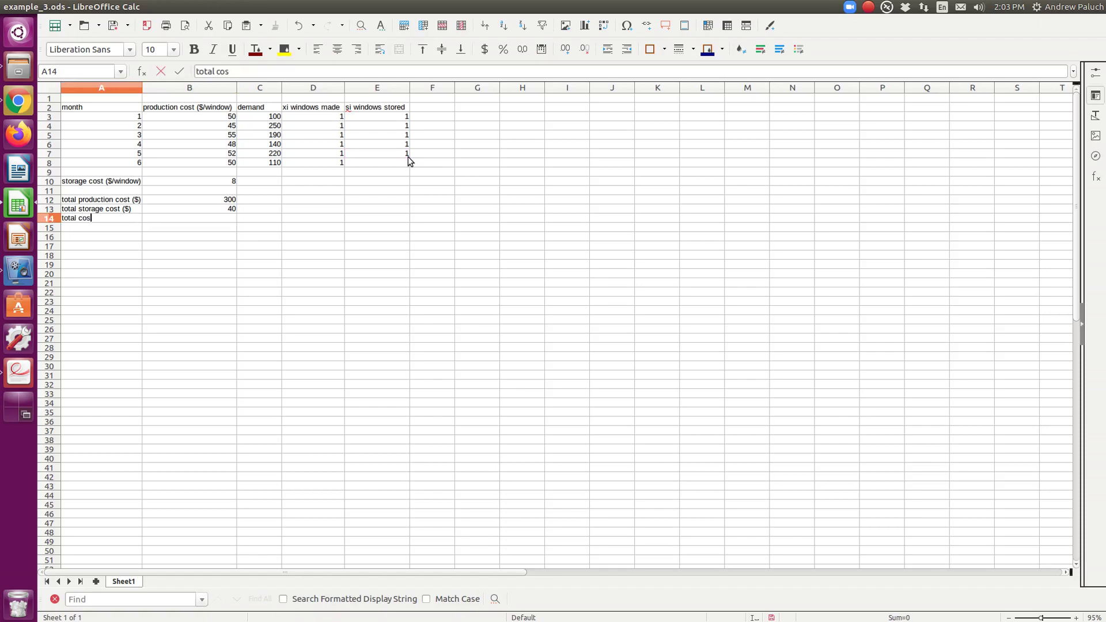
pyautogui.write('st ($)')
pyautogui.press('Tab')
# Step: Enter the formula =B12+B13 in B14 to add the total production and total storage costs
pyautogui.write('=')
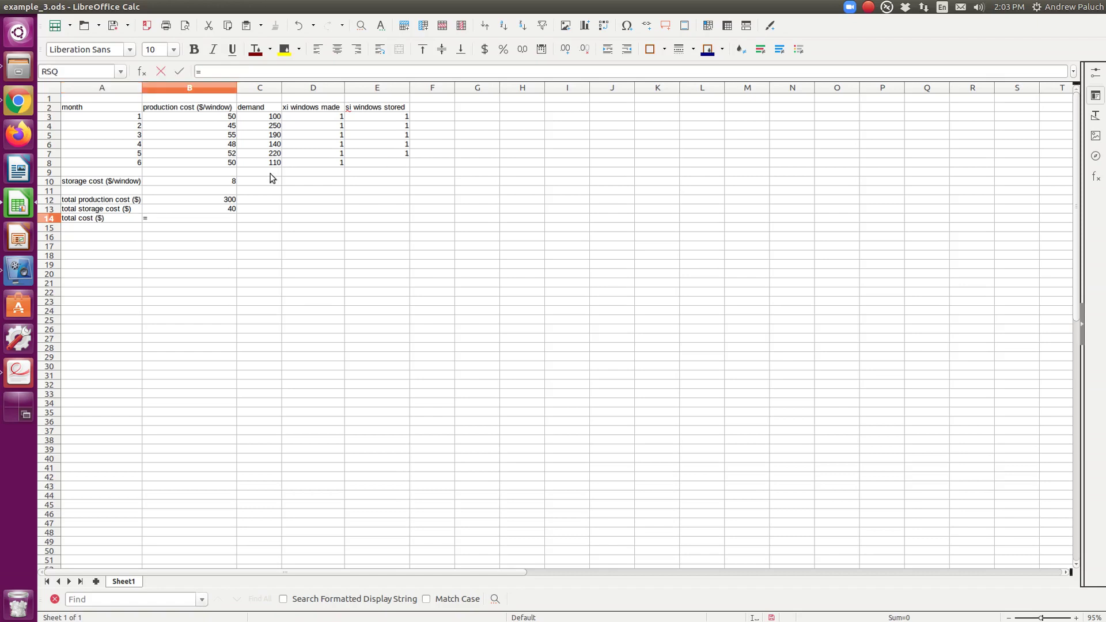
pyautogui.click(227, 202)
pyautogui.write('+')
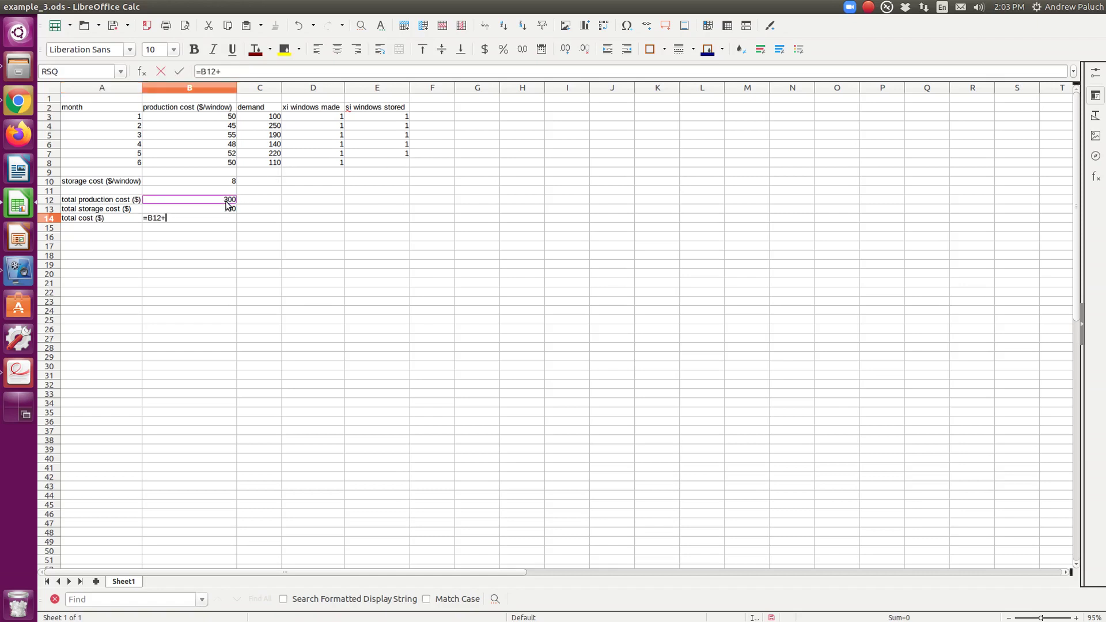
pyautogui.click(226, 209)
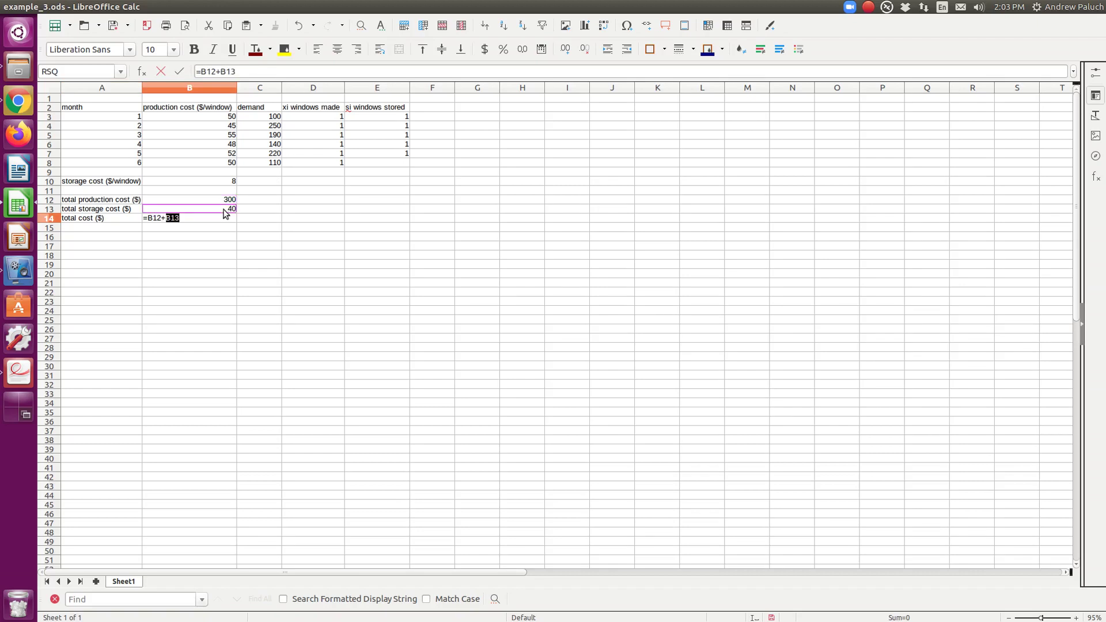
pyautogui.press('Return')
pyautogui.press('Up')
pyautogui.press('Right')
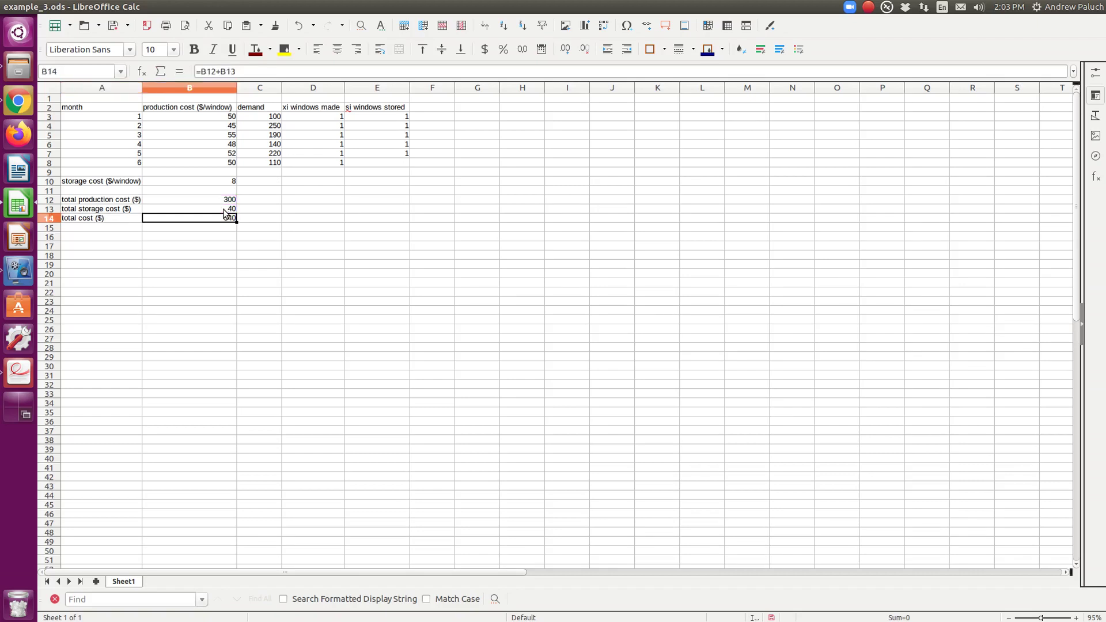
# Step: Enter the label "constraints" in cell A16, leaving row 15 blank
pyautogui.press('Left')
pyautogui.press('Down')
pyautogui.press('Down')
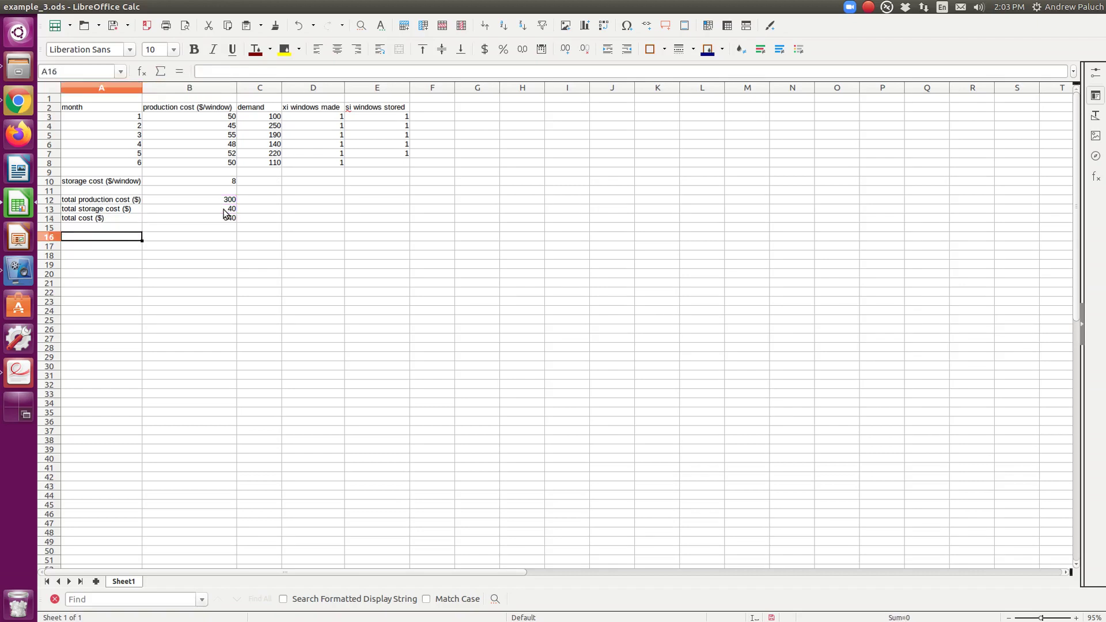
pyautogui.write('constrain')
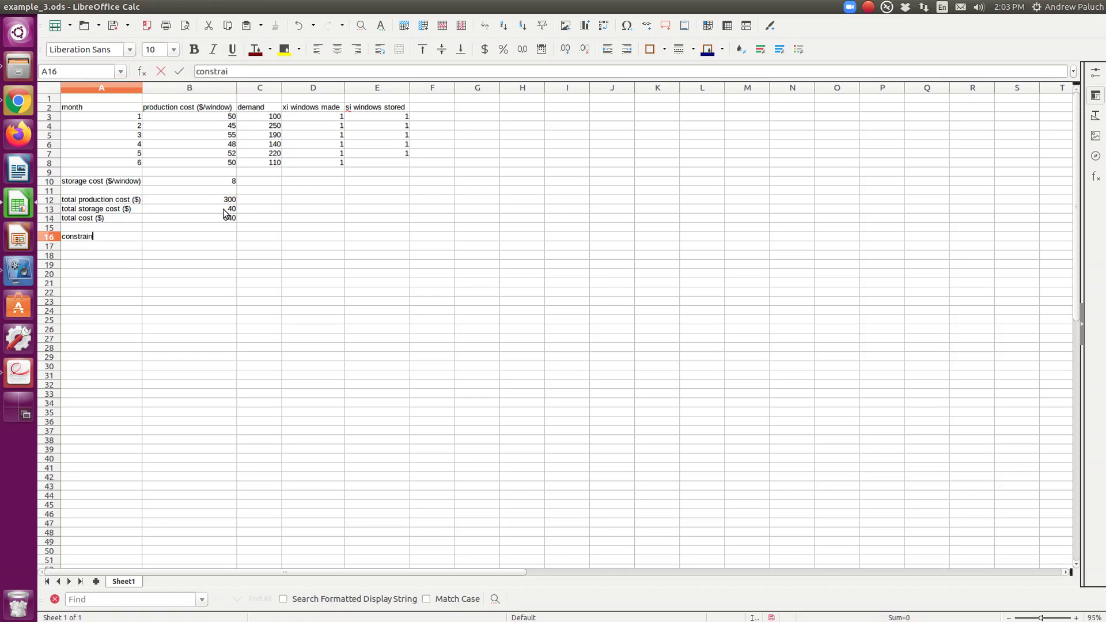
pyautogui.write('ts')
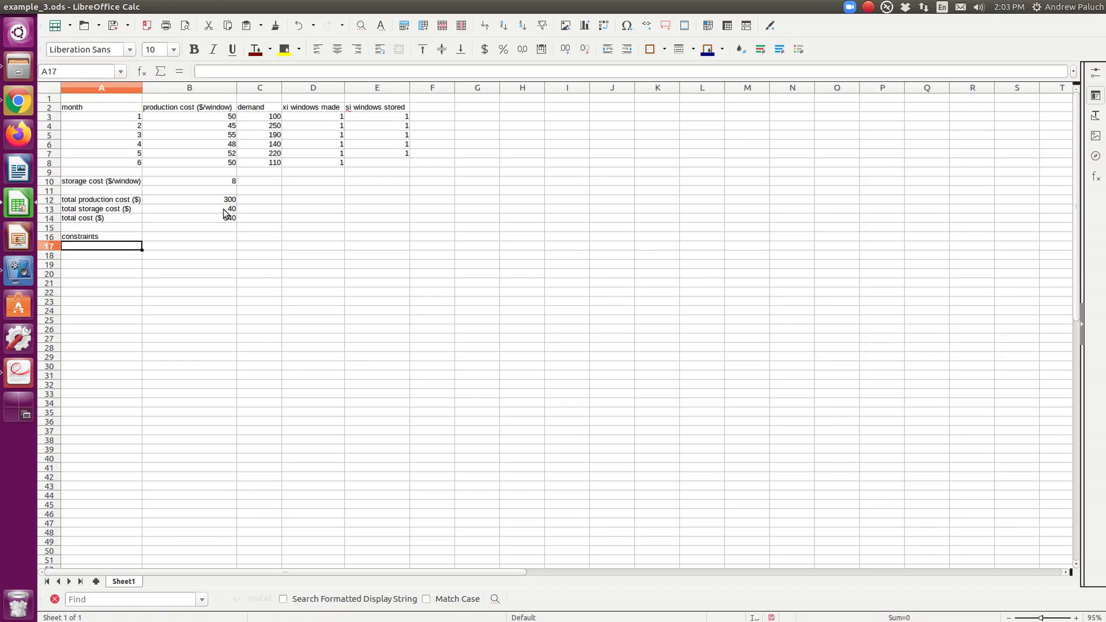
pyautogui.press('Tab')
# Step: Consult the constraint list in the PDF notes and enter the month 1 constraint =D3-E3 in spreadsheet cell B16
pyautogui.hotkey('alt', 'Tab')
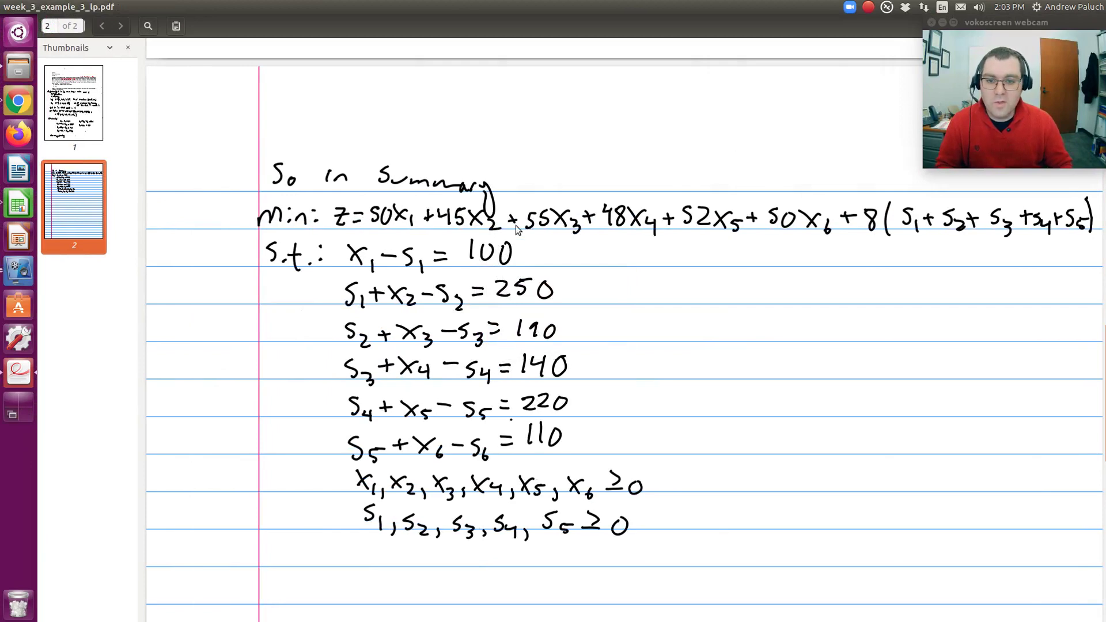
pyautogui.hotkey('alt', 'Tab')
pyautogui.write('=')
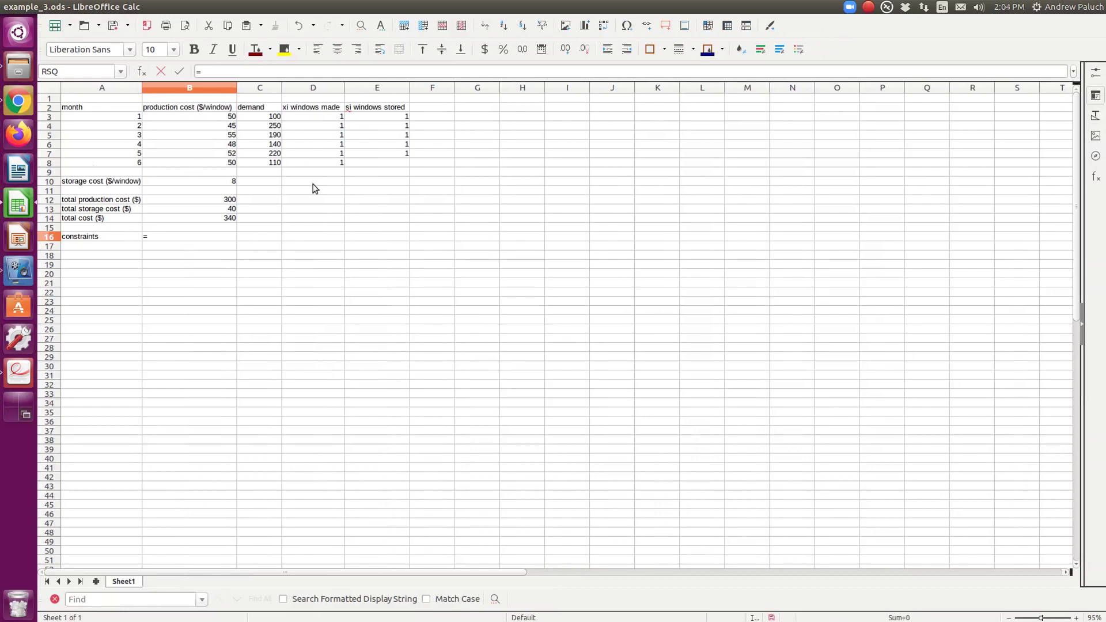
pyautogui.click(336, 119)
pyautogui.write('-')
pyautogui.click(355, 117)
pyautogui.press('Return')
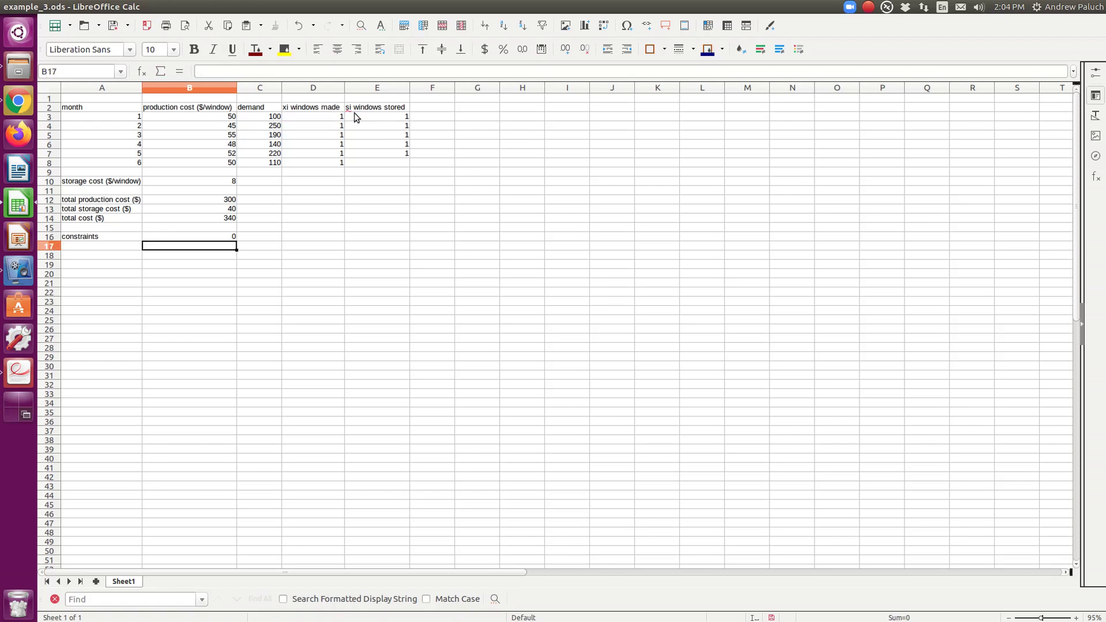
# Step: Enter the month 2 constraint formula =E3+D4-E4 in cell B17
pyautogui.write('=')
pyautogui.click(368, 119)
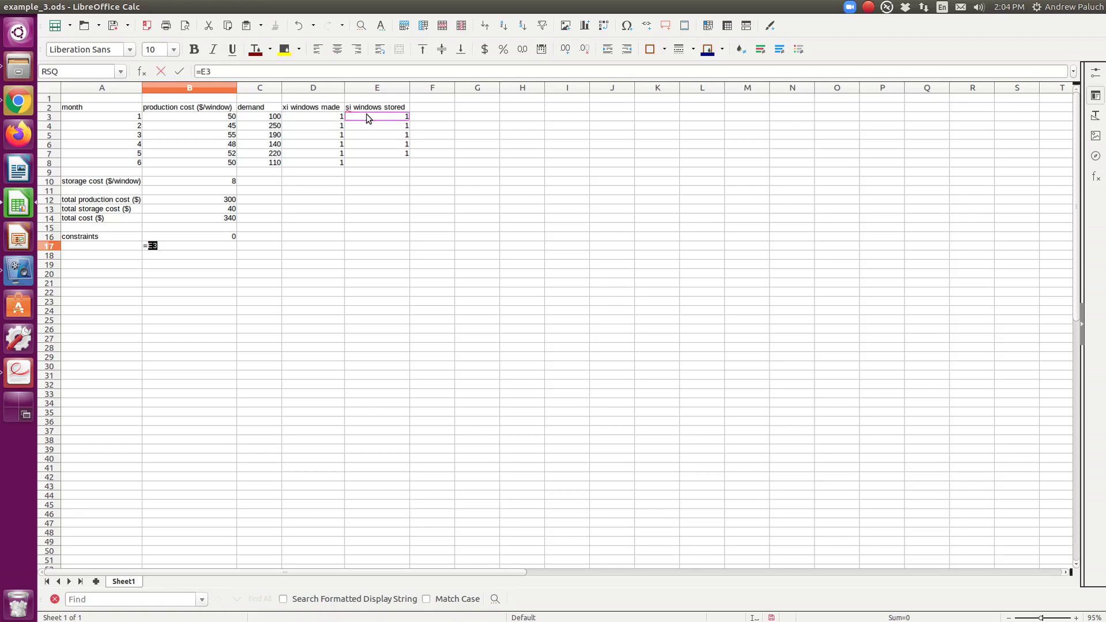
pyautogui.write('+')
pyautogui.click(337, 127)
pyautogui.write('-')
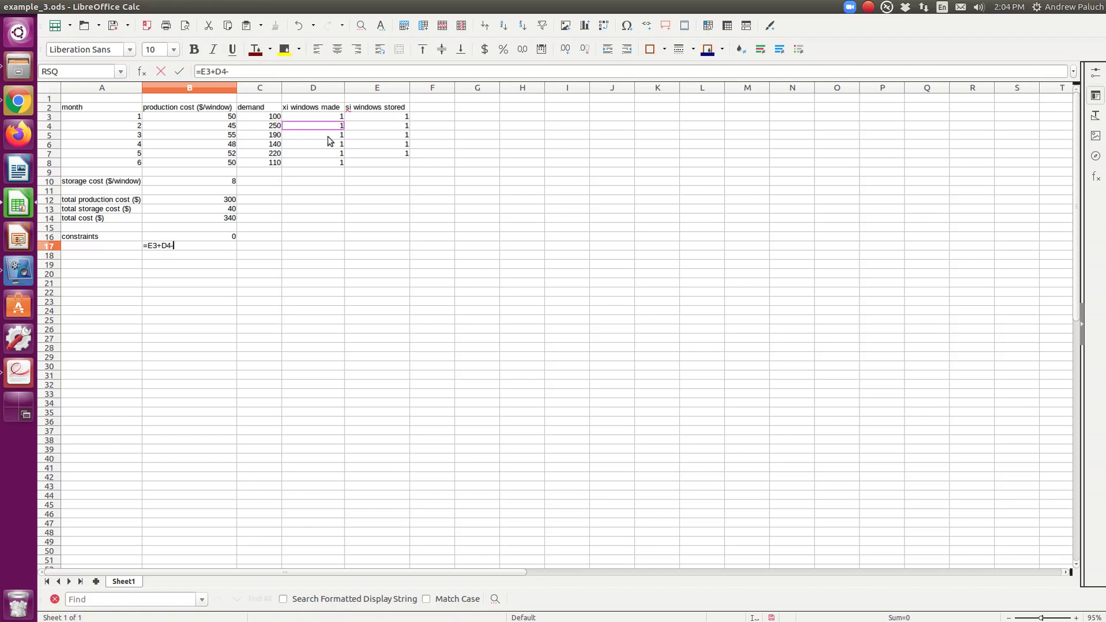
pyautogui.click(358, 131)
pyautogui.press('Return')
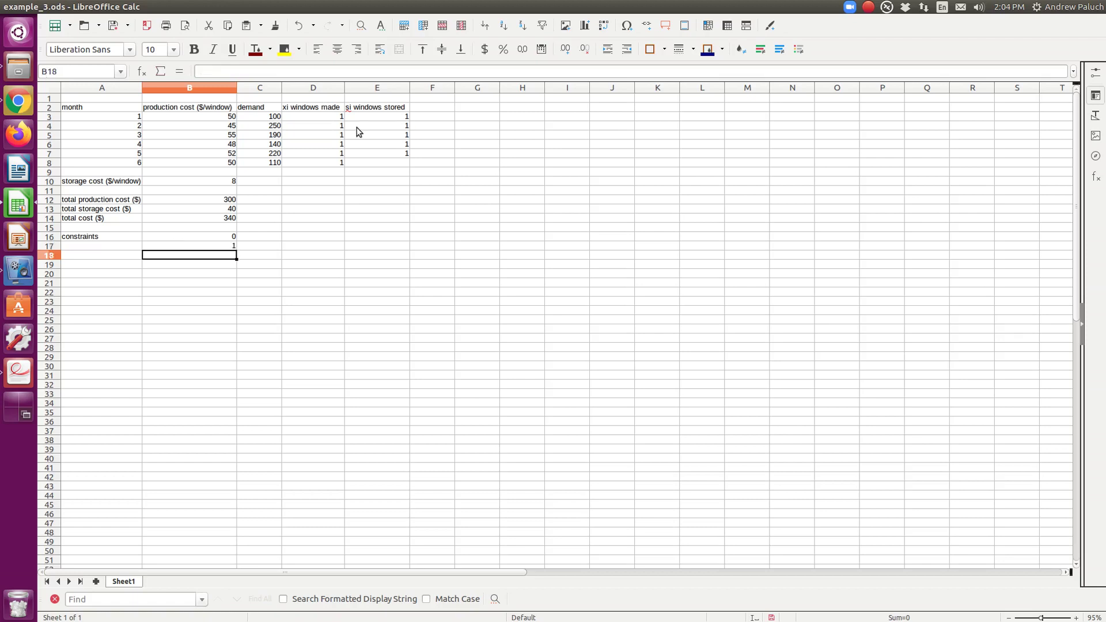
# Step: Enter the month 3 constraint formula =E4+D5-E5 in cell B18
pyautogui.write('=')
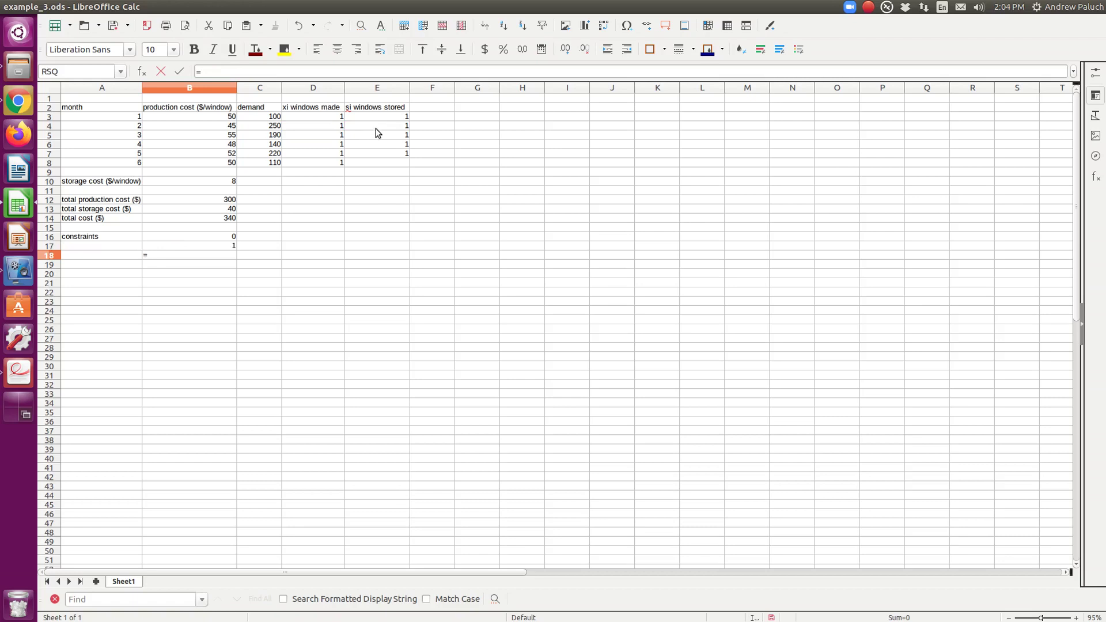
pyautogui.click(378, 126)
pyautogui.write('+')
pyautogui.click(338, 135)
pyautogui.write('-')
pyautogui.click(364, 137)
pyautogui.press('Return')
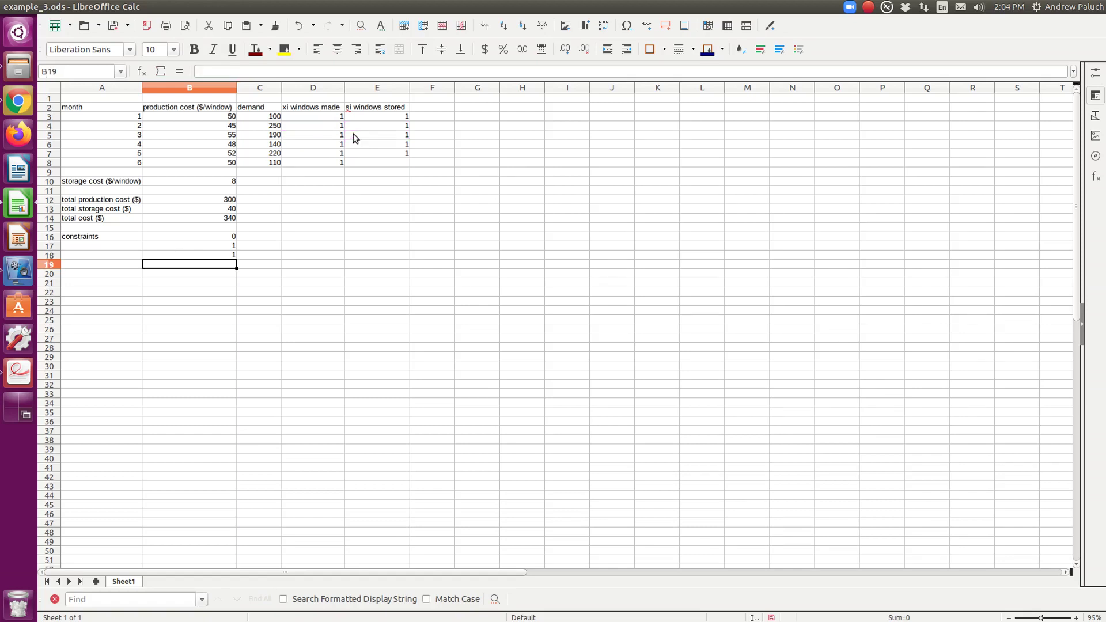
# Step: Enter the month 4 constraint formula =E5+D6-E6 in cell B19
pyautogui.write('=')
pyautogui.click(355, 139)
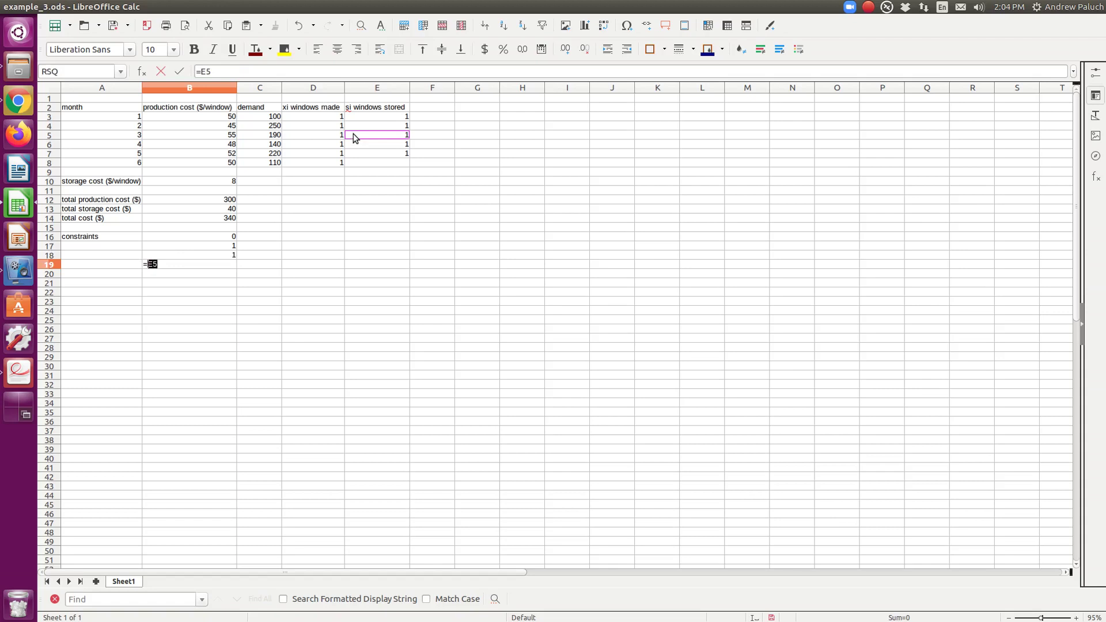
pyautogui.write('+')
pyautogui.click(343, 144)
pyautogui.write('-')
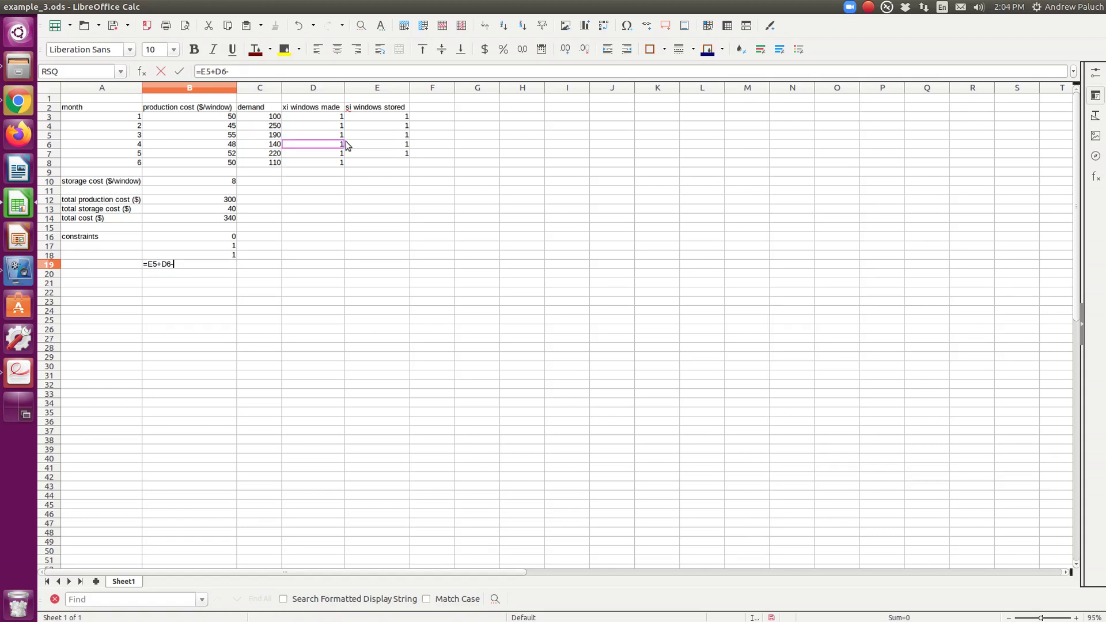
pyautogui.click(356, 144)
pyautogui.press('Return')
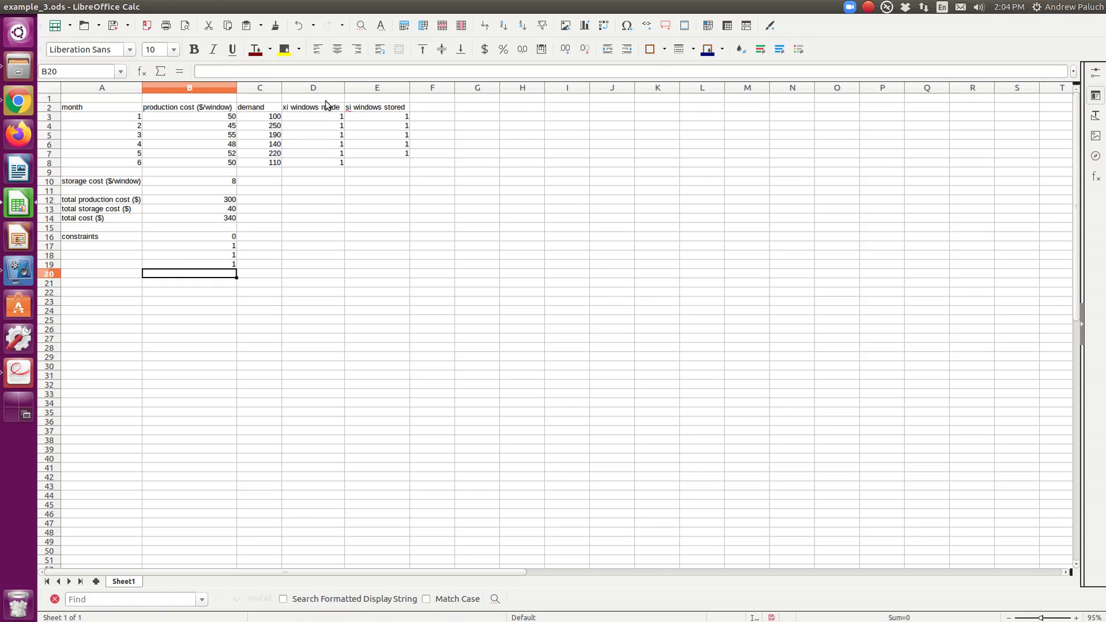
# Step: Enter the month 5 constraint formula =E6+D7-E7 in cell B20
pyautogui.write('=')
pyautogui.click(396, 144)
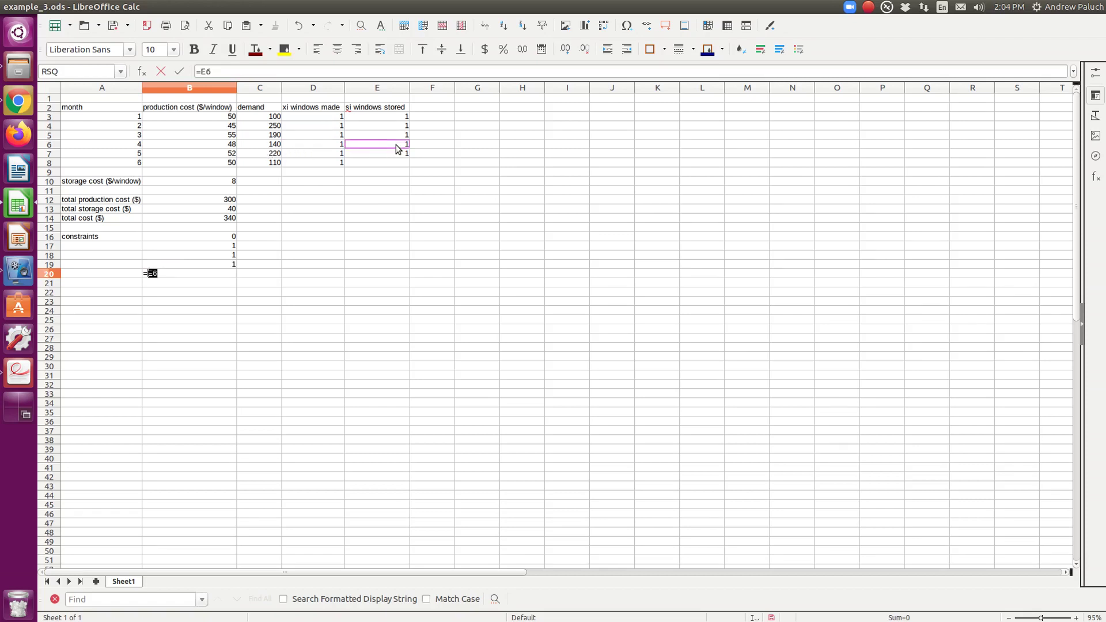
pyautogui.write('+')
pyautogui.click(340, 154)
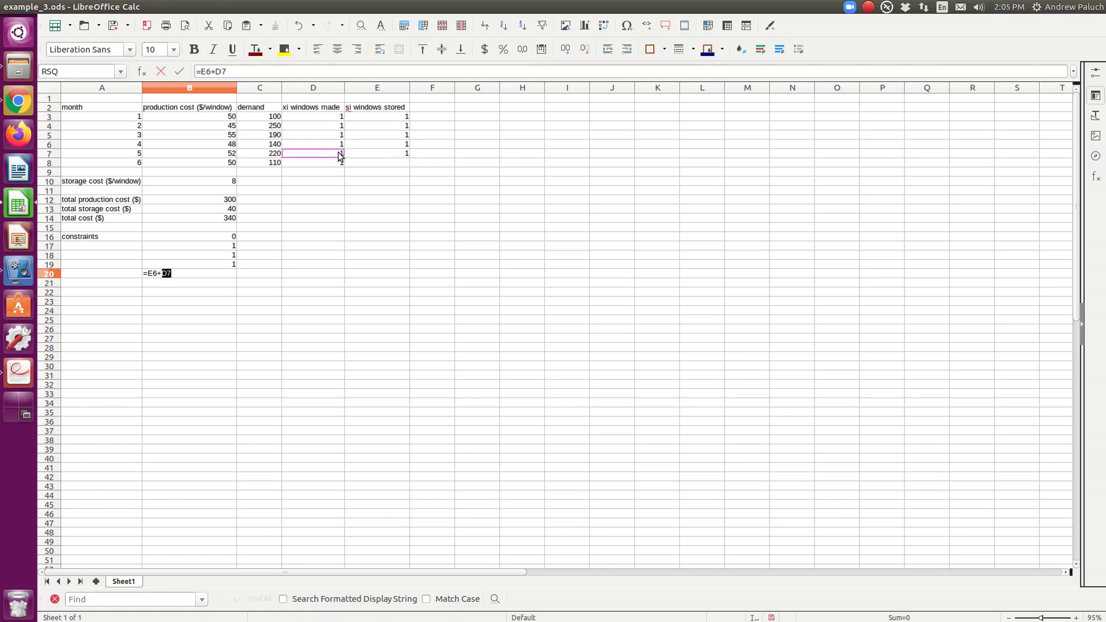
pyautogui.write('-')
pyautogui.click(364, 153)
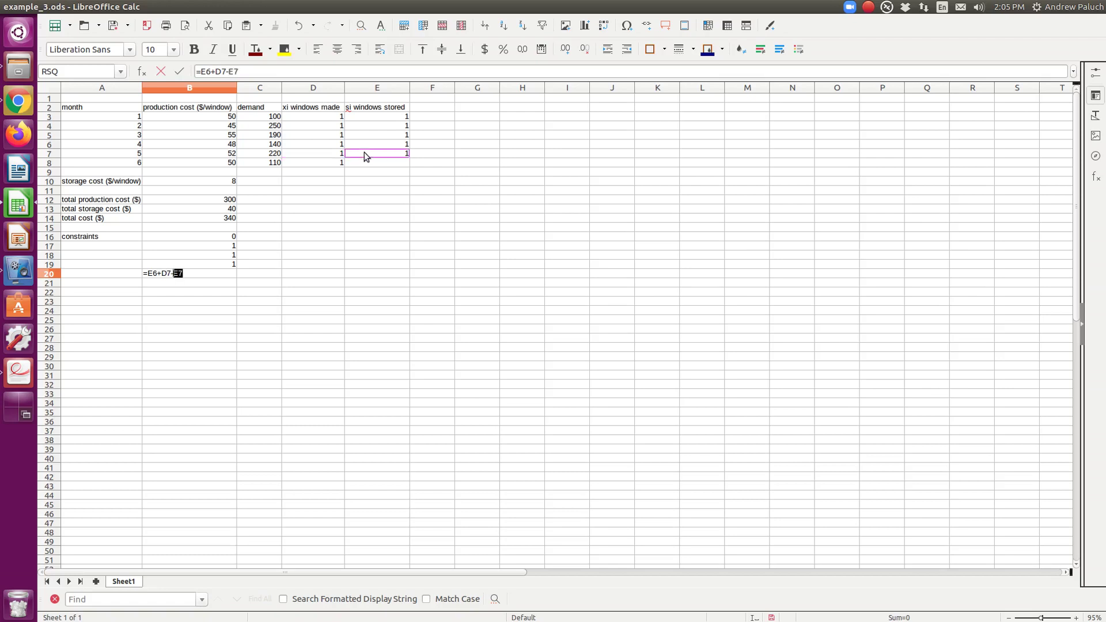
pyautogui.press('Return')
# Step: Enter the month 6 constraint formula =E7+D8 in cell B21, without an ending storage term
pyautogui.write('=')
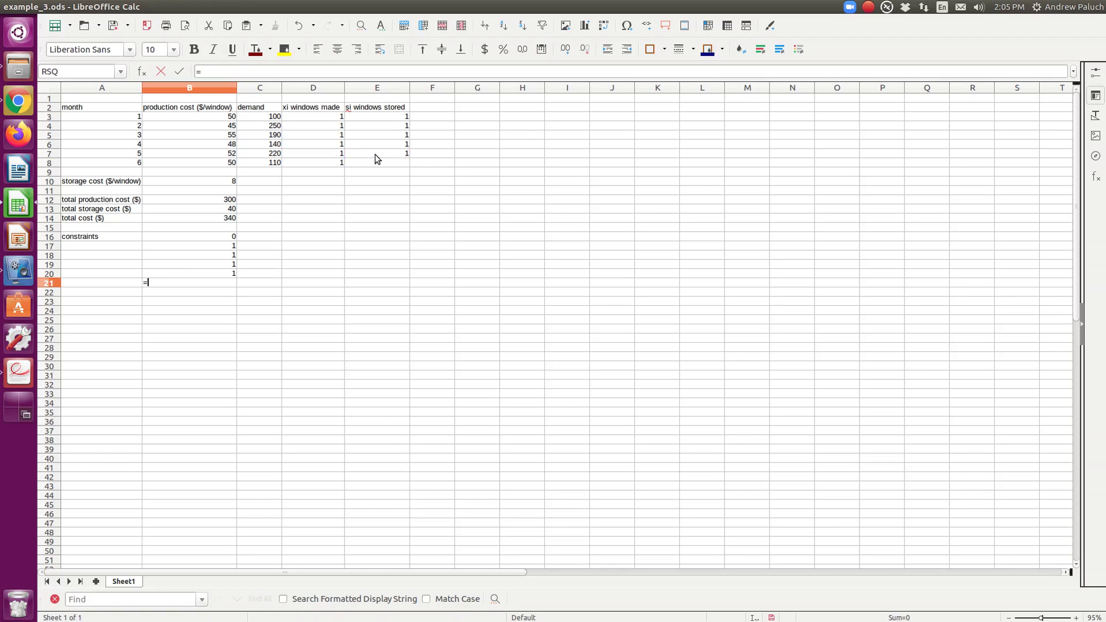
pyautogui.click(375, 155)
pyautogui.write('+')
pyautogui.click(339, 161)
pyautogui.press('Return')
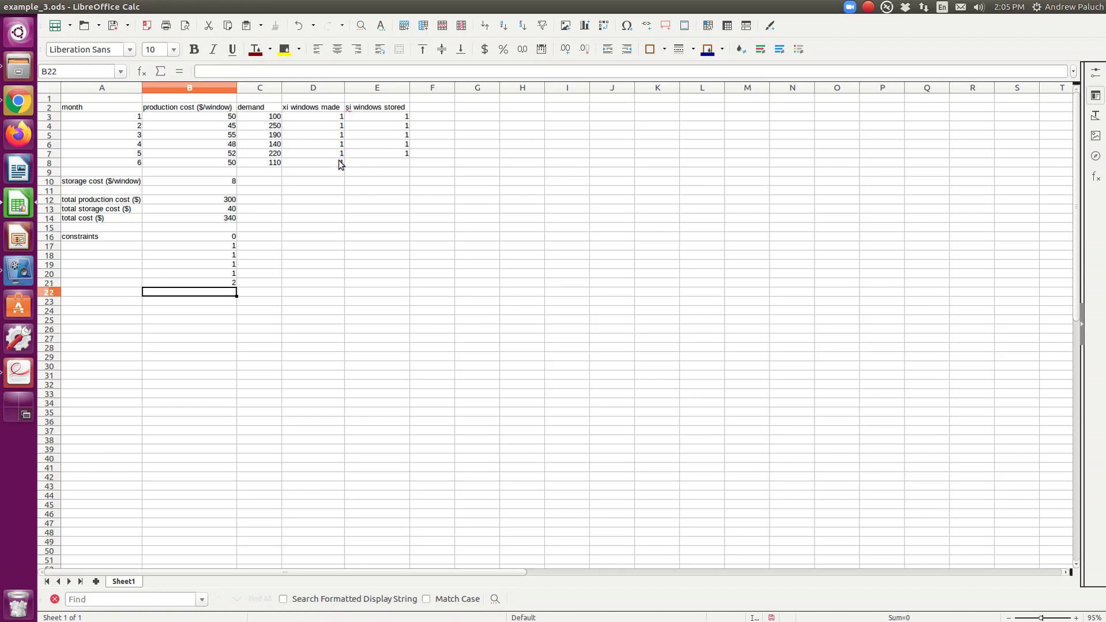
# Step: Link C16 to the month 1 demand with =C3 and fill the formula down through C21
pyautogui.press('Right')
pyautogui.press('Up')
pyautogui.press('Up')
pyautogui.press('Up')
pyautogui.press('Up')
pyautogui.press('Up')
pyautogui.press('Up')
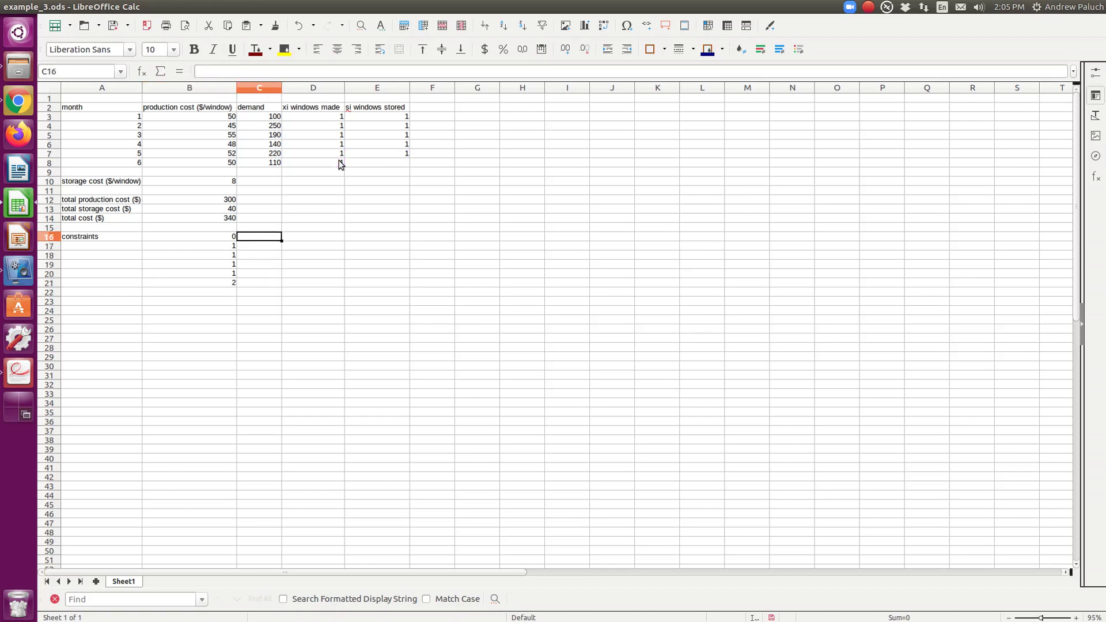
pyautogui.write('=')
pyautogui.click(255, 116)
pyautogui.press('Return')
pyautogui.click(274, 238)
pyautogui.moveTo(280, 241); pyautogui.dragTo(277, 286)
# Step: Examine the filled formulas in C16 to C21 to check which demand cell each one references
pyautogui.doubleClick(275, 285)
pyautogui.press('Escape')
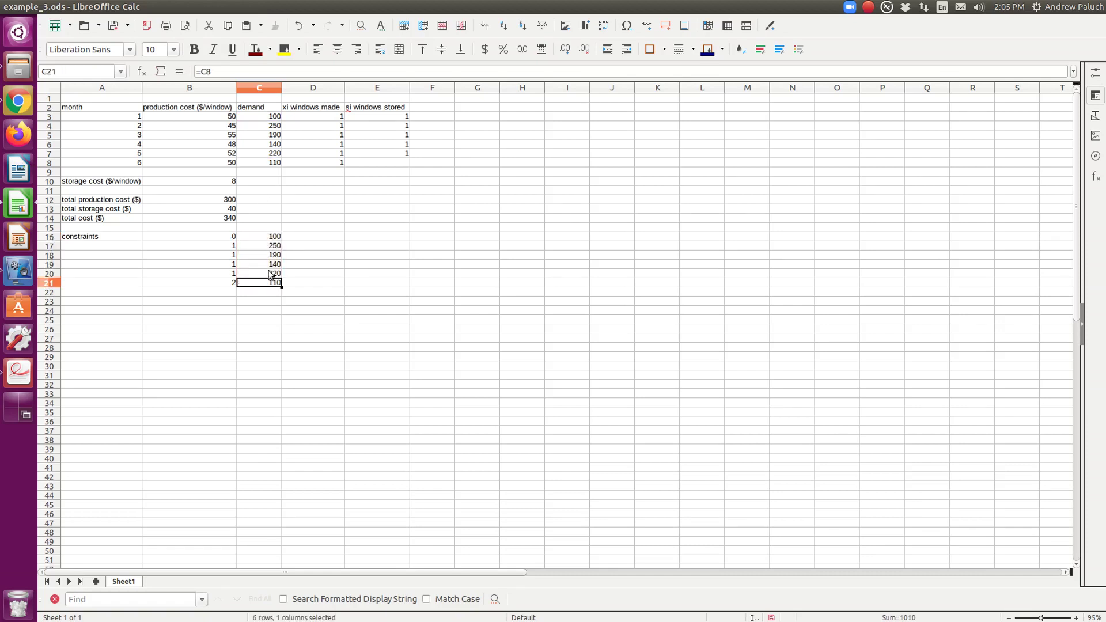
pyautogui.doubleClick(268, 272)
pyautogui.press('Escape')
pyautogui.doubleClick(270, 256)
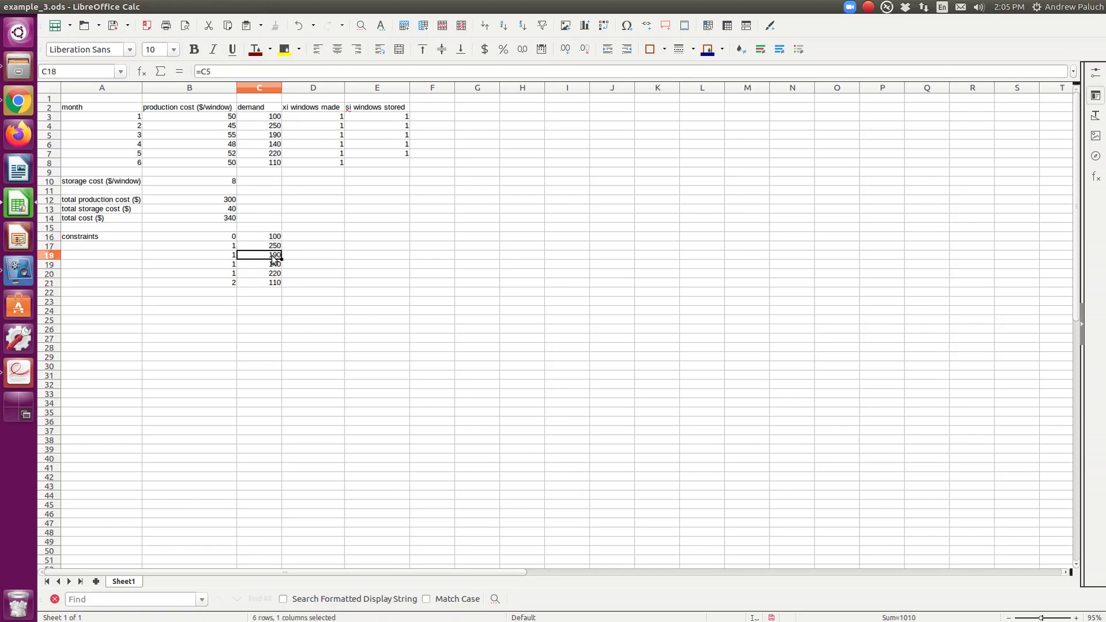
pyautogui.press('Escape')
pyautogui.doubleClick(275, 248)
pyautogui.press('Escape')
pyautogui.doubleClick(272, 237)
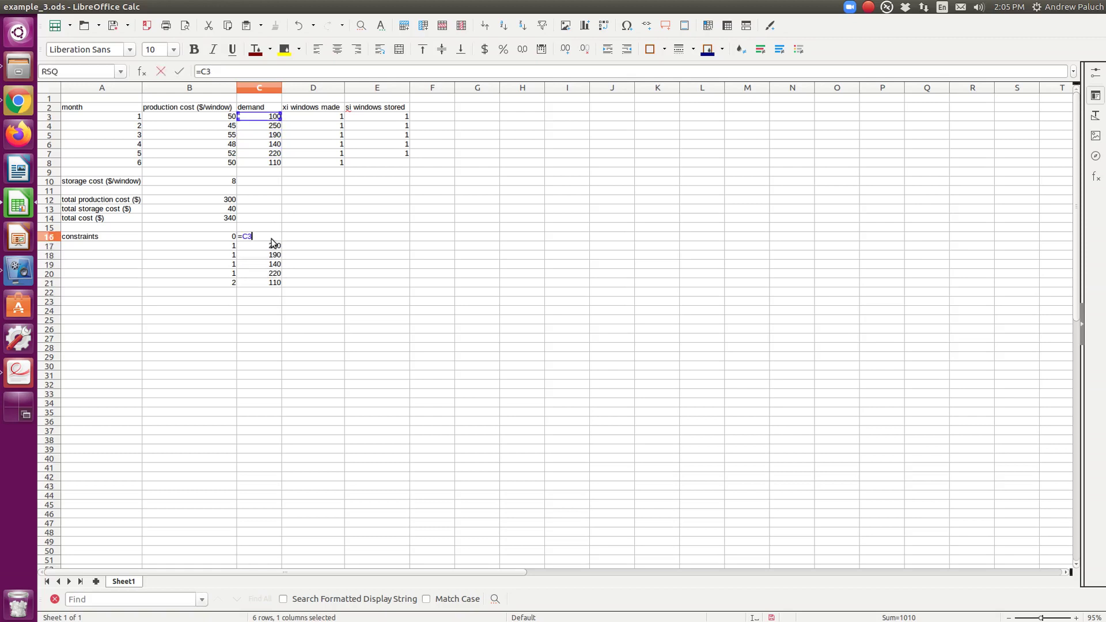
pyautogui.press('Escape')
pyautogui.click(258, 228)
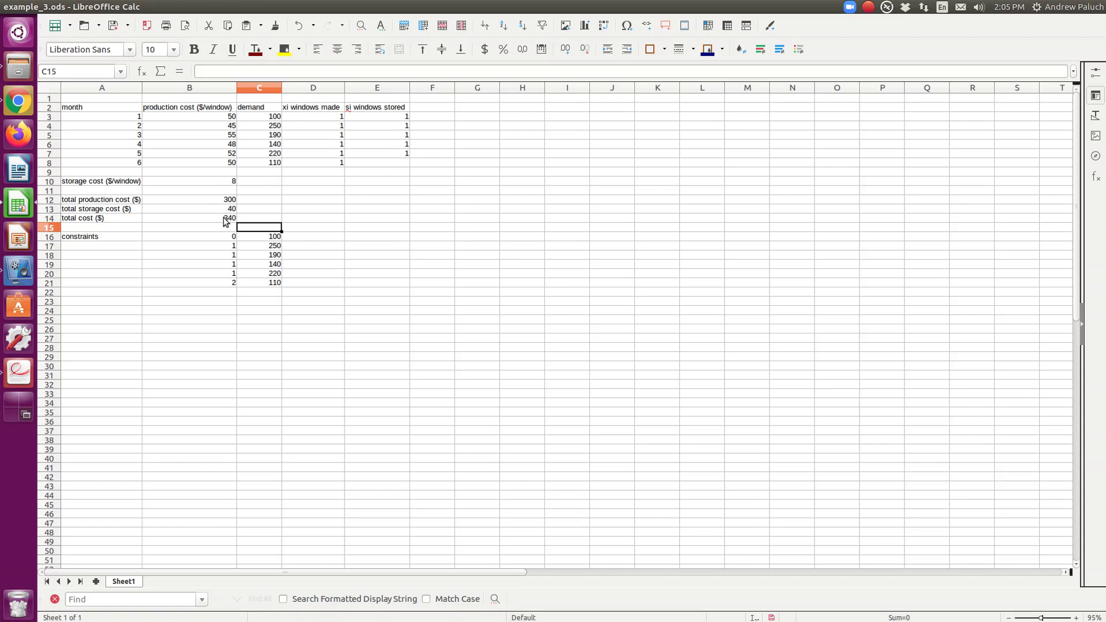
# Step: Open the Solver with total cost cell B14 as target, set it to minimum, and start choosing the changing cells
pyautogui.click(225, 220)
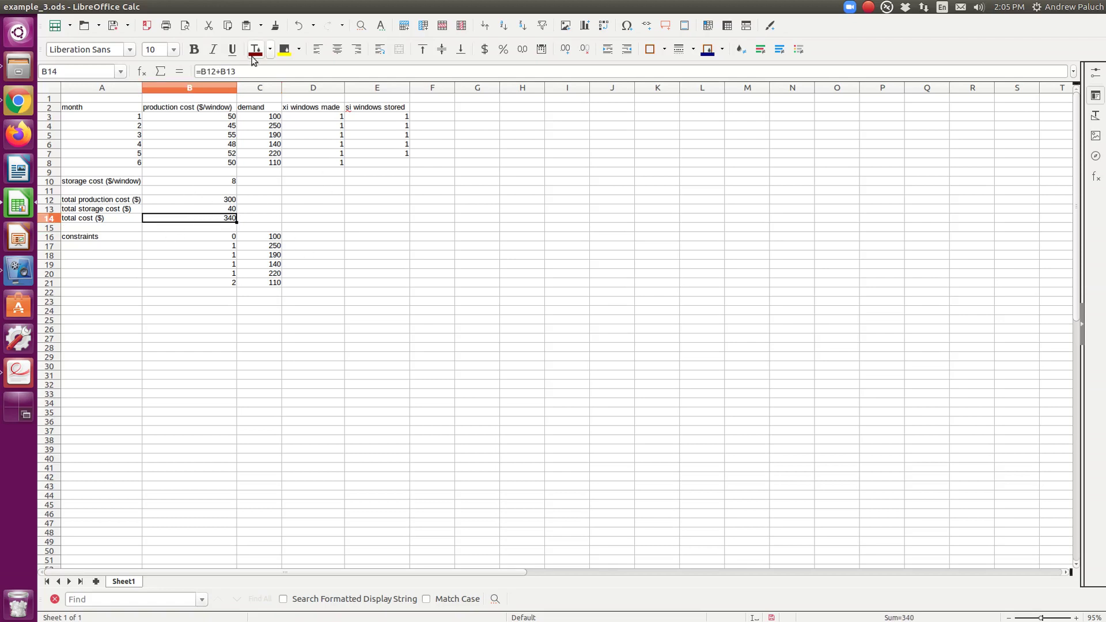
pyautogui.moveTo(179, 10)
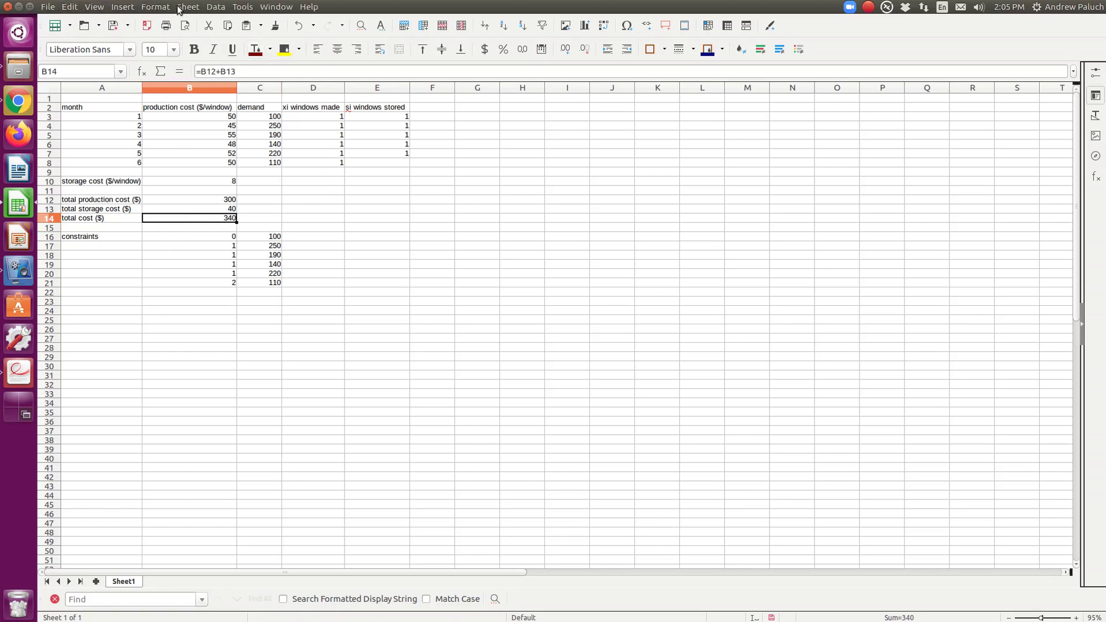
pyautogui.click(243, 7)
pyautogui.click(259, 109)
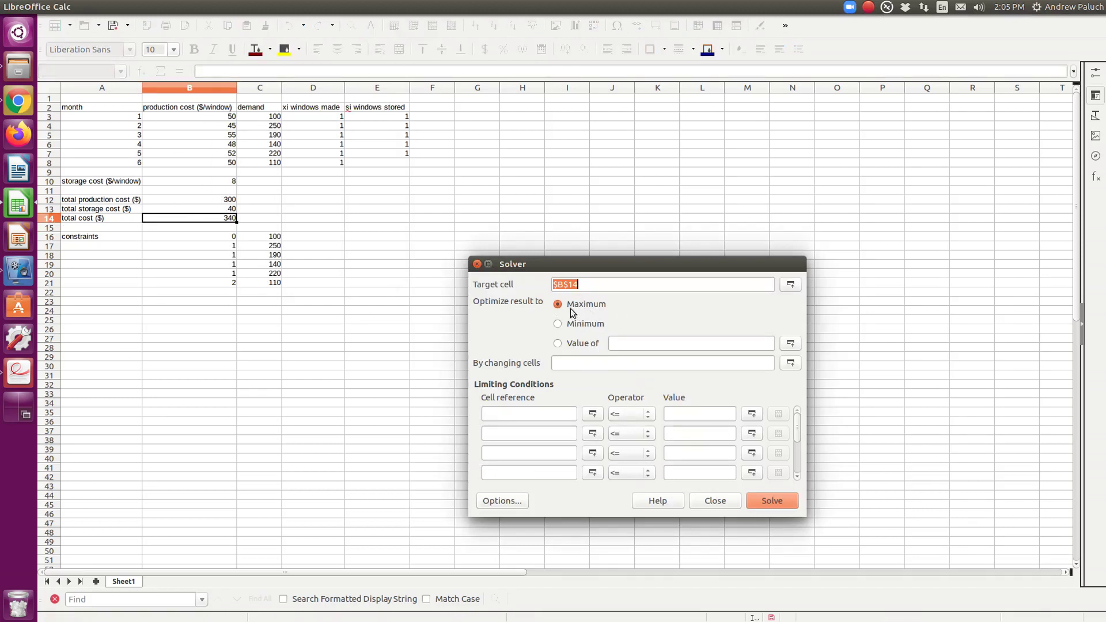
pyautogui.click(582, 324)
pyautogui.click(790, 363)
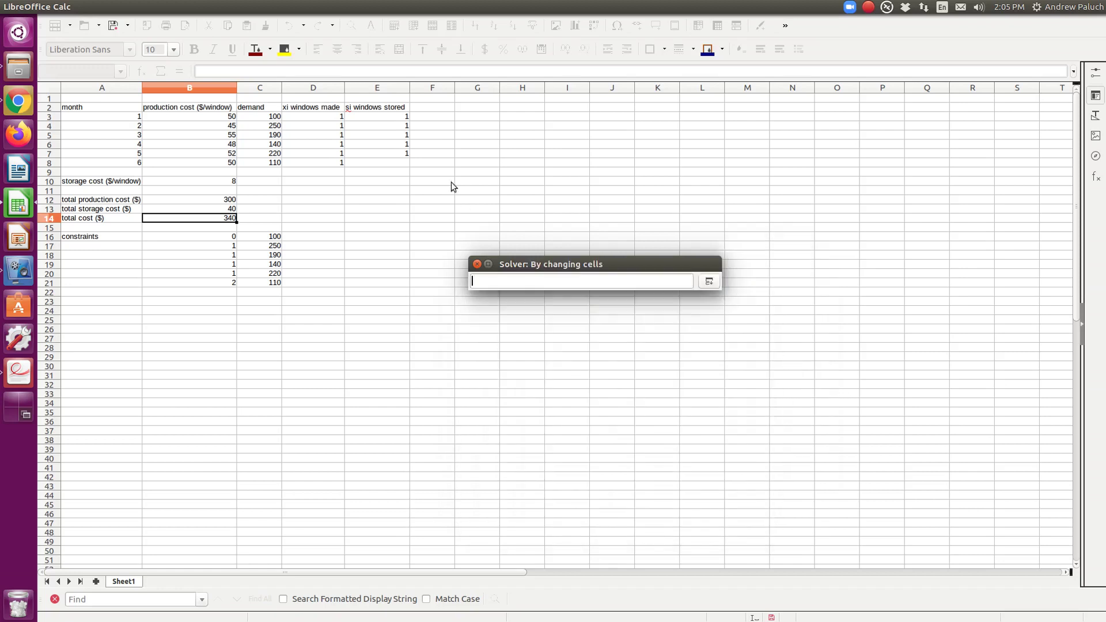
pyautogui.moveTo(339, 118); pyautogui.dragTo(340, 168)
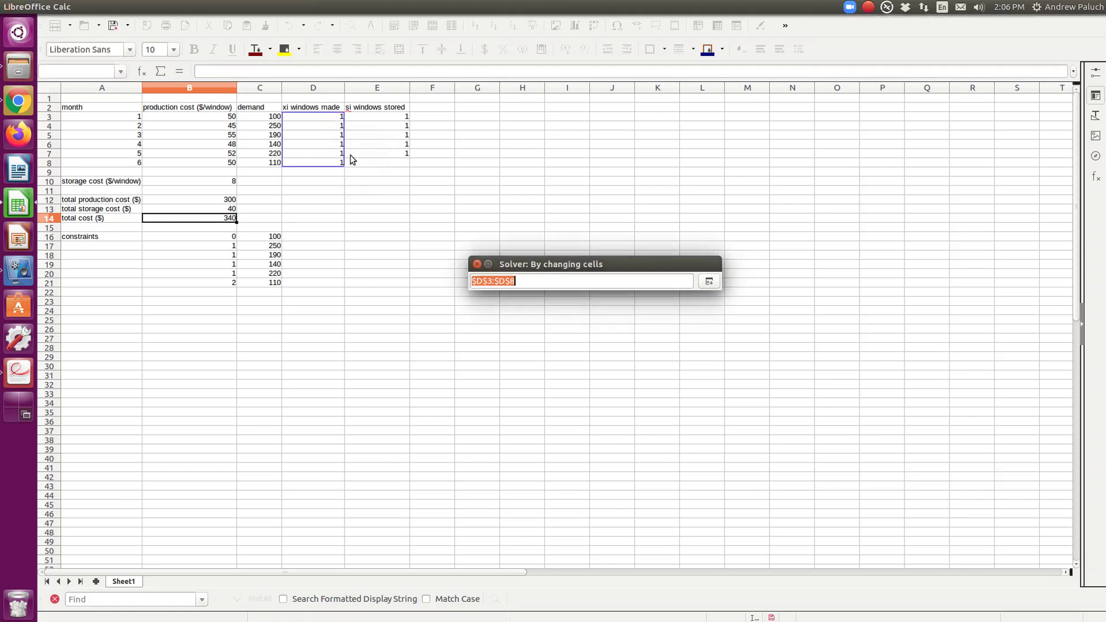
pyautogui.moveTo(331, 117); pyautogui.dragTo(340, 164)
pyautogui.moveTo(379, 117); pyautogui.dragTo(378, 156)
pyautogui.moveTo(344, 119); pyautogui.dragTo(338, 164)
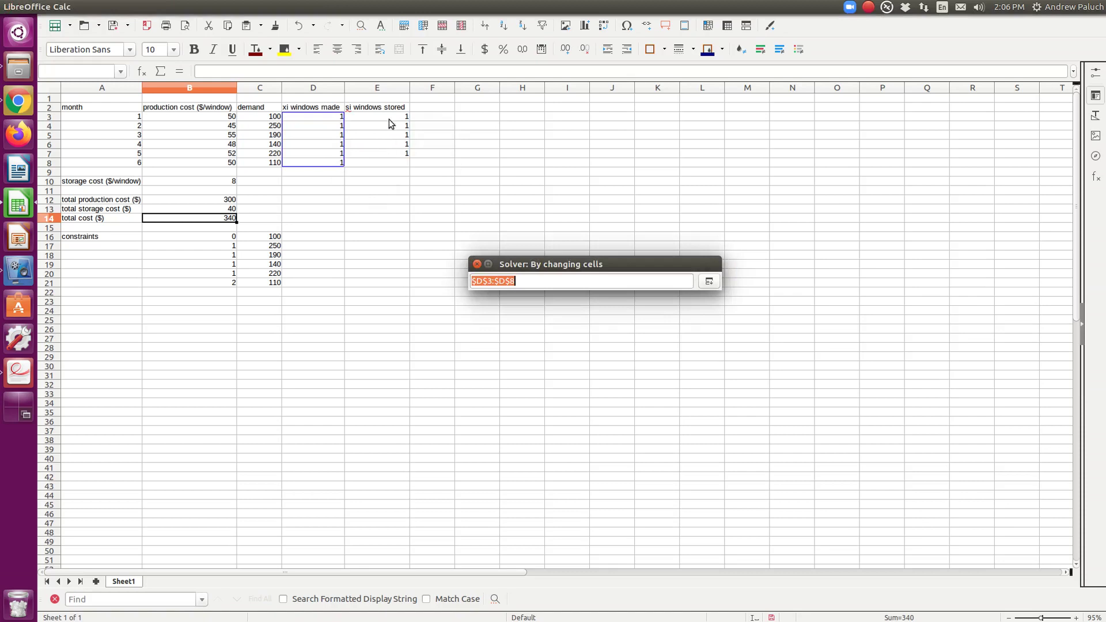
# Step: Set the Solver's changing cells to the windows made and windows stored range D3:E8
pyautogui.click(324, 117)
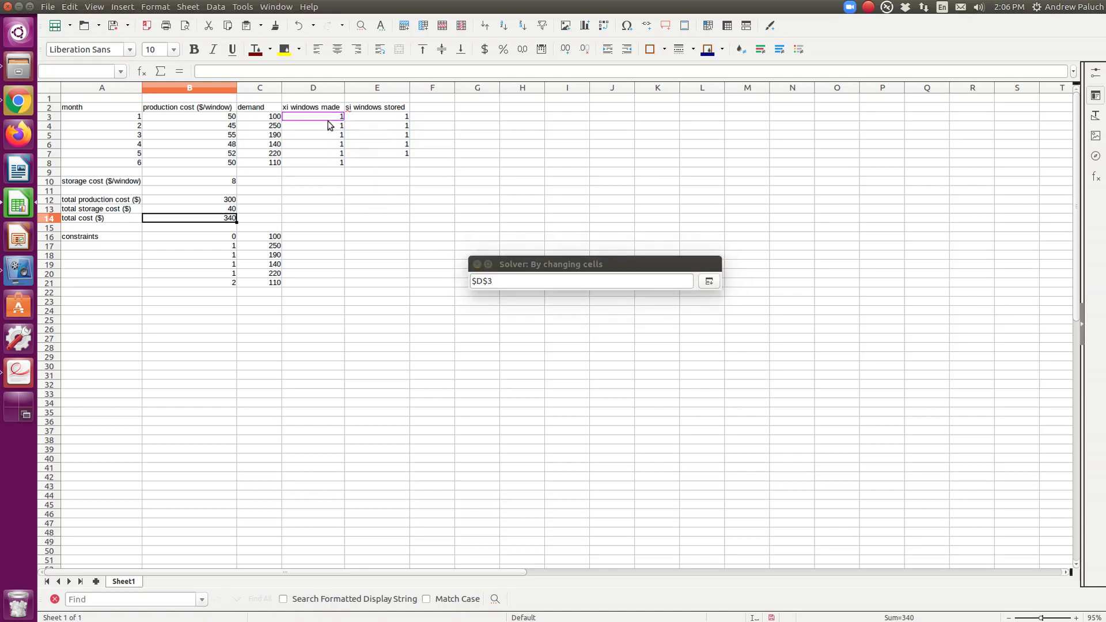
pyautogui.moveTo(330, 125); pyautogui.dragTo(371, 164)
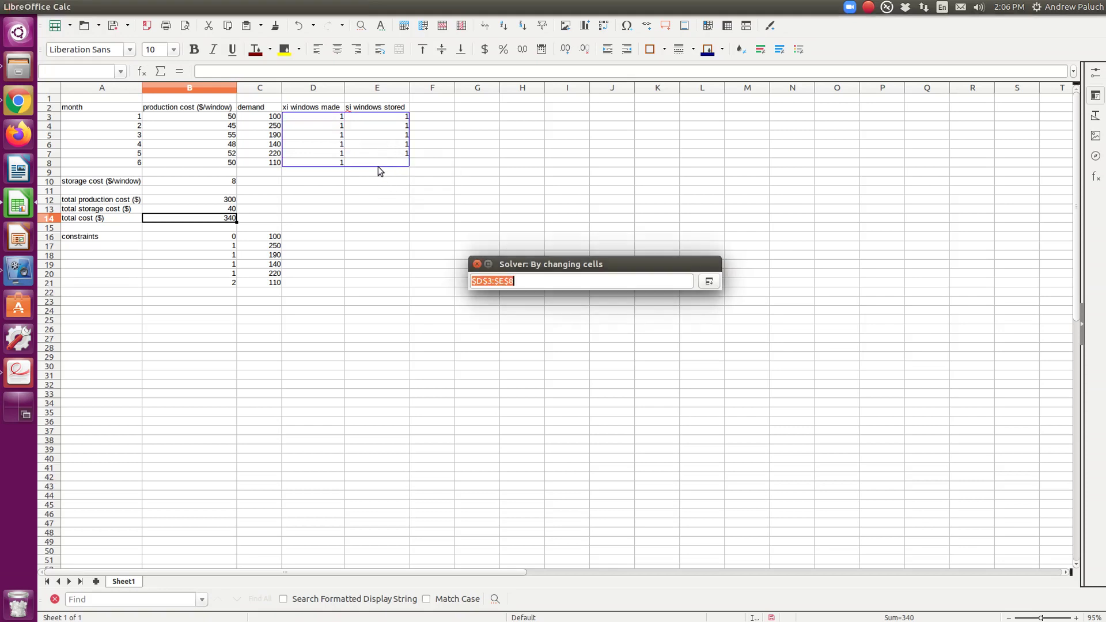
pyautogui.press('Return')
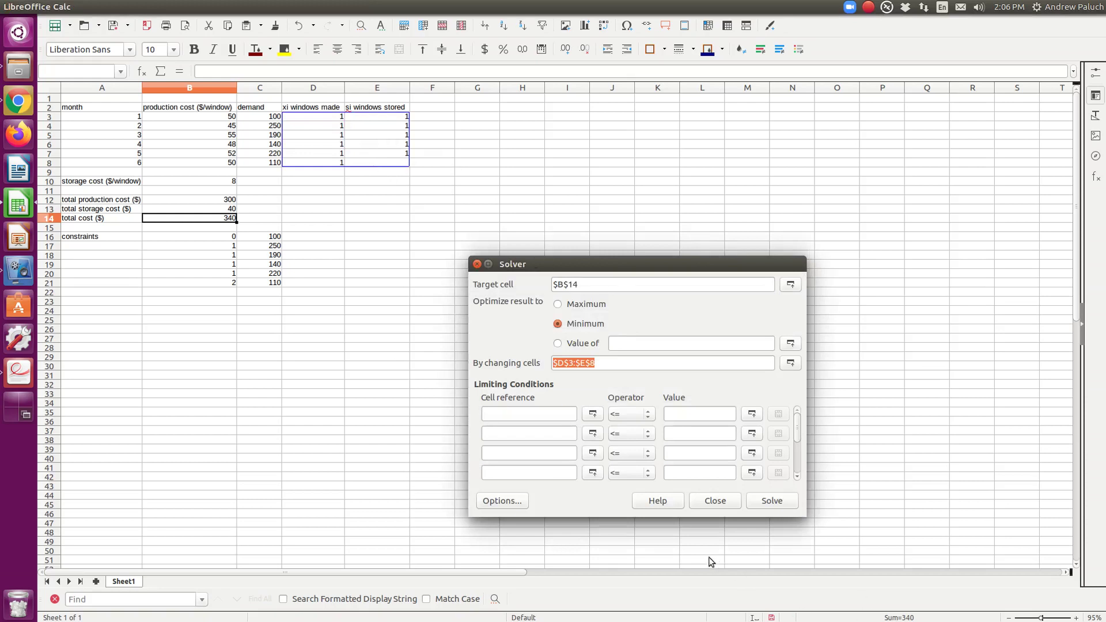
# Step: Add the month 1 limiting condition requiring cell B16 to equal cell C16
pyautogui.click(592, 414)
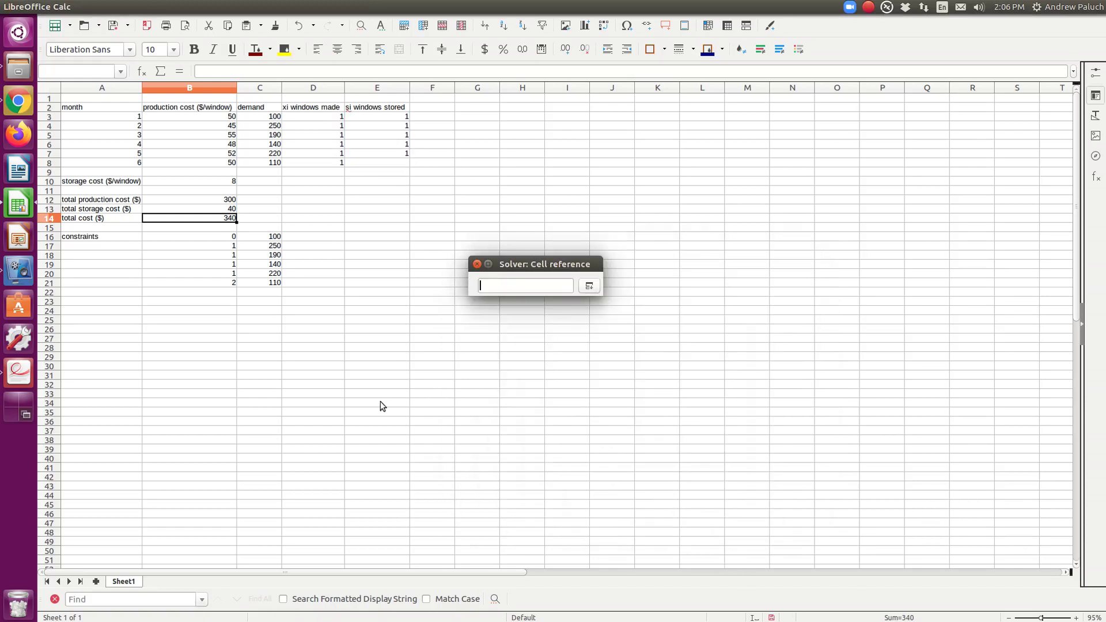
pyautogui.click(231, 239)
pyautogui.press('Return')
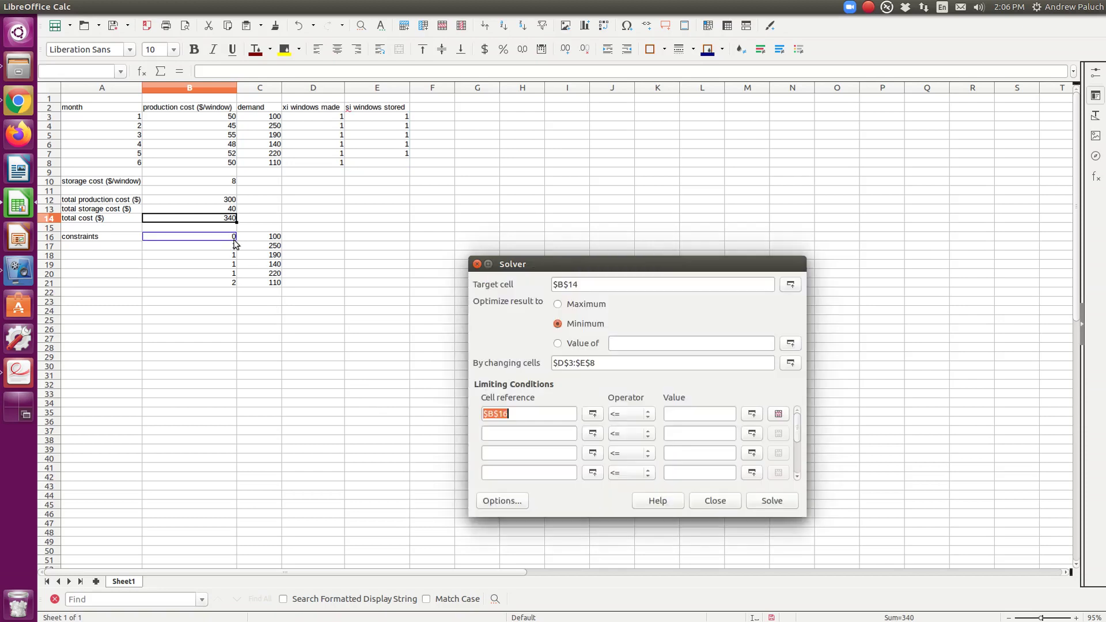
pyautogui.click(633, 416)
pyautogui.click(638, 426)
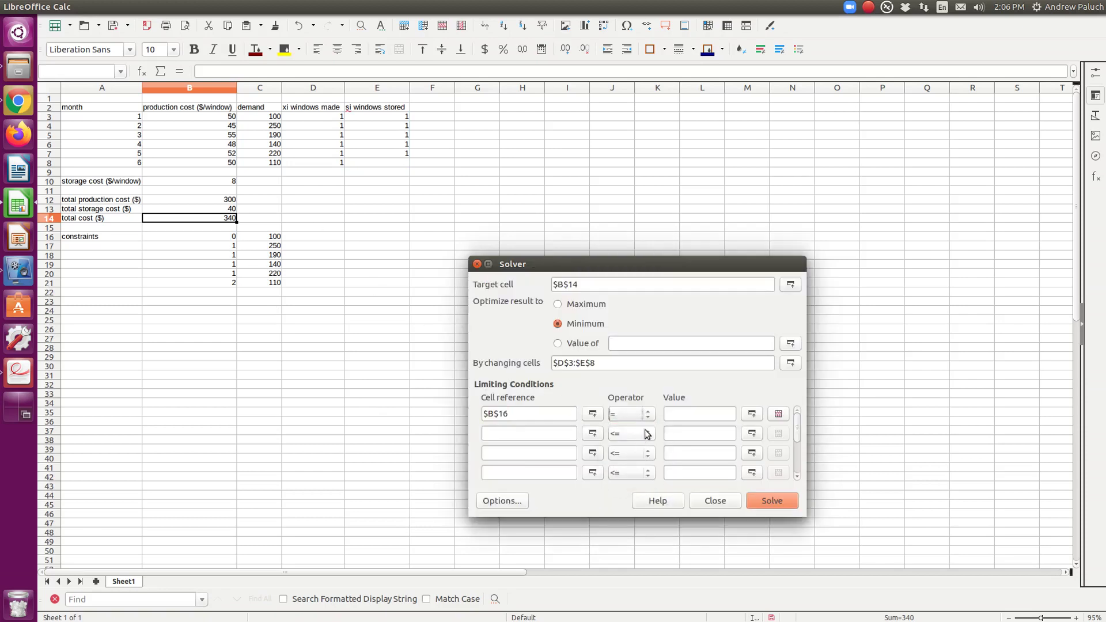
pyautogui.click(751, 414)
pyautogui.click(271, 238)
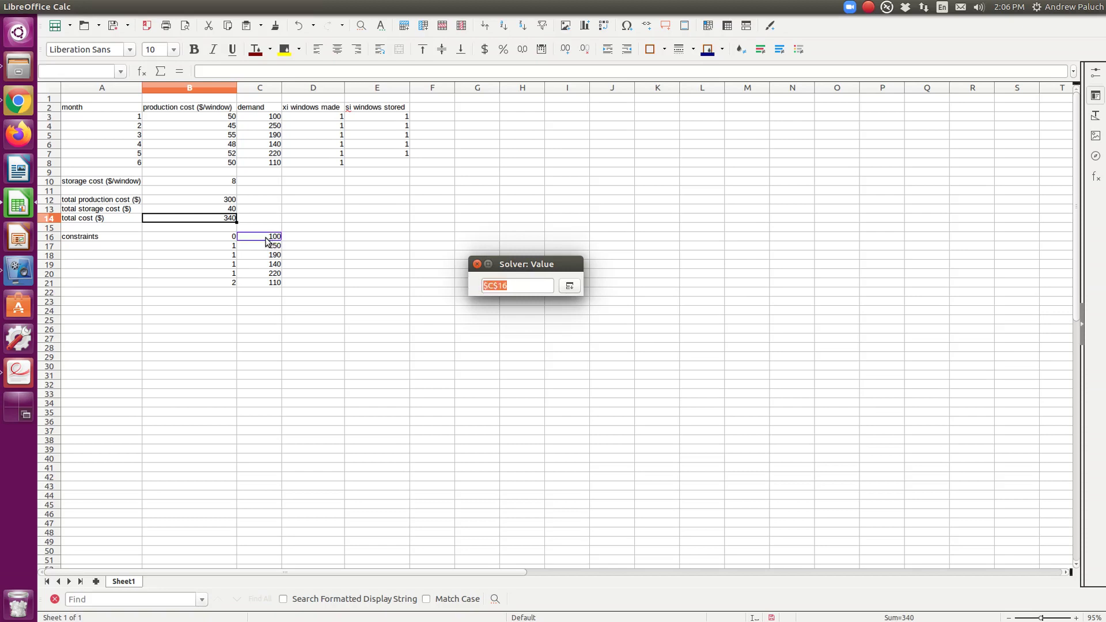
pyautogui.press('Return')
# Step: Add the month 2 limiting condition requiring cell B17 to equal cell C17
pyautogui.click(593, 433)
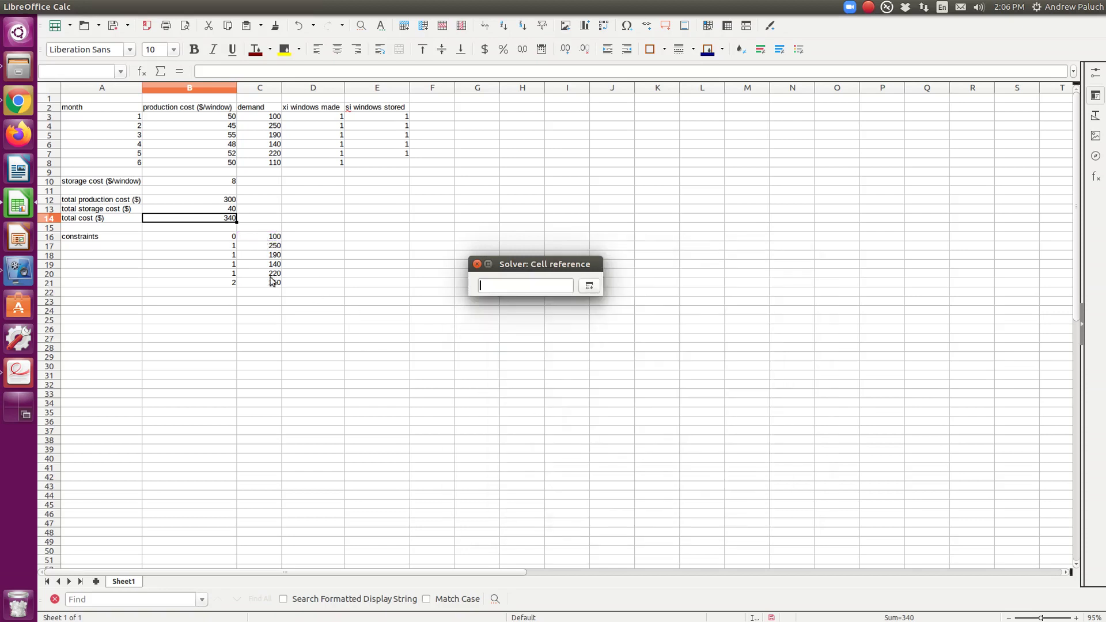
pyautogui.click(233, 246)
pyautogui.press('Return')
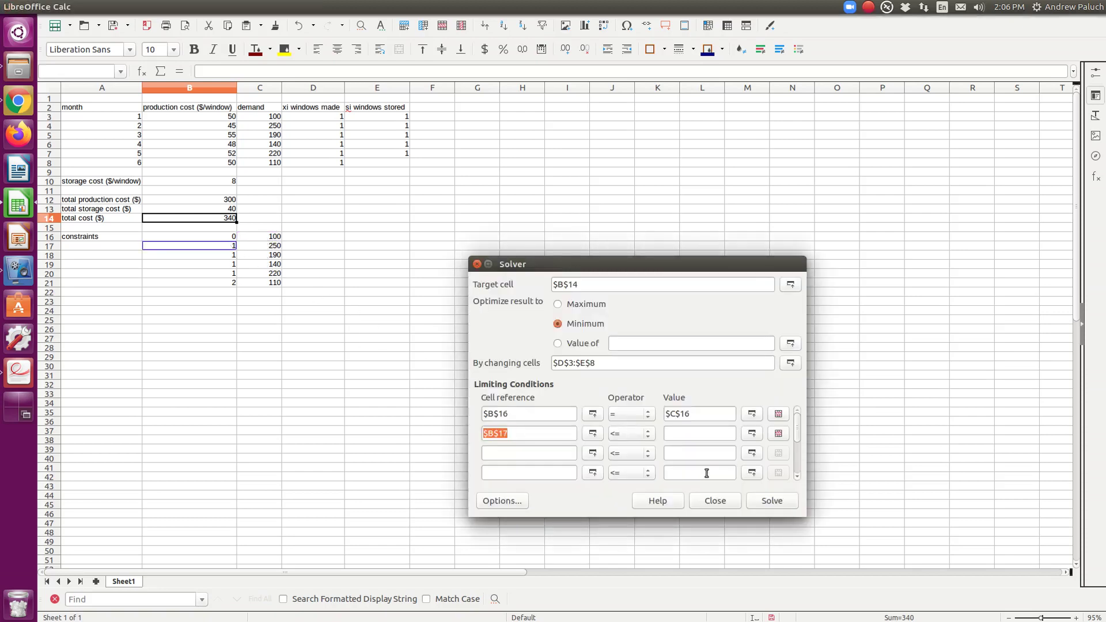
pyautogui.click(644, 435)
pyautogui.click(640, 451)
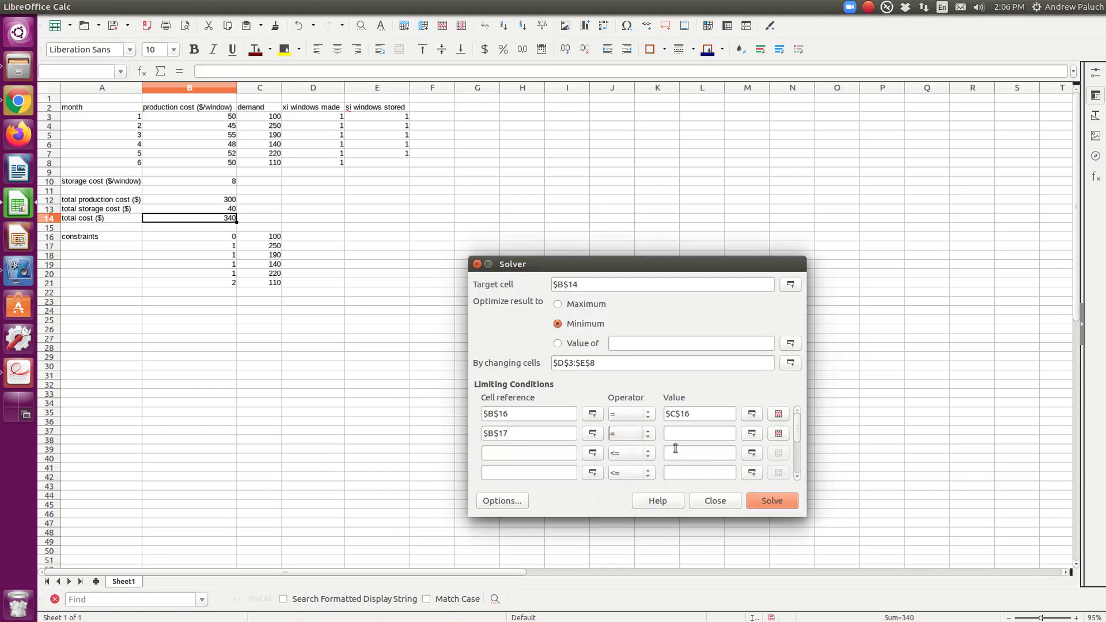
pyautogui.click(752, 433)
pyautogui.click(271, 246)
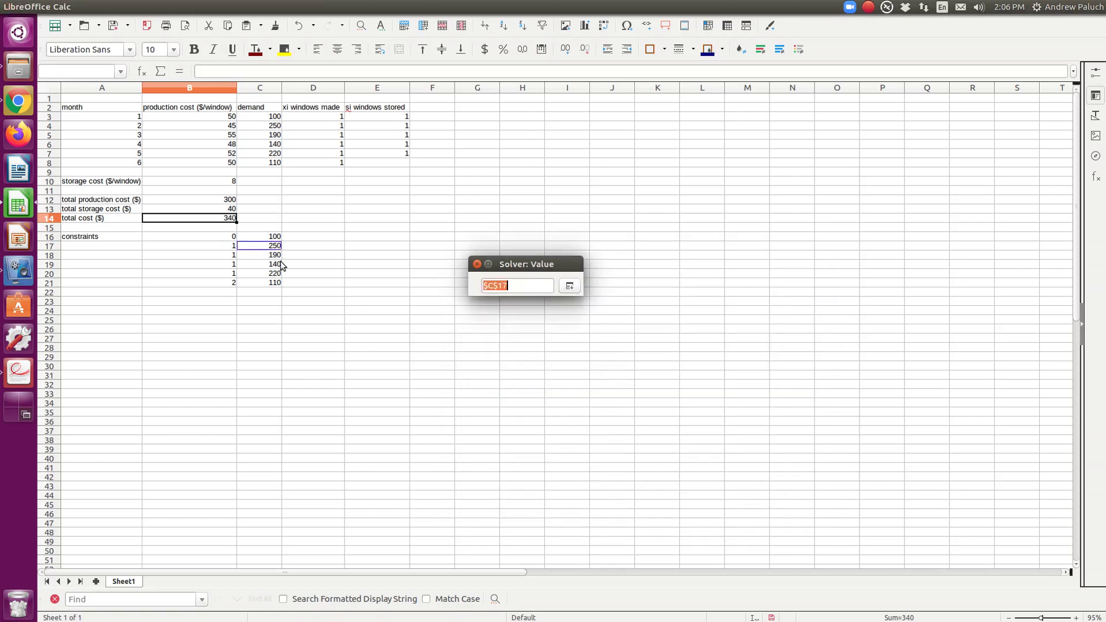
pyautogui.press('Return')
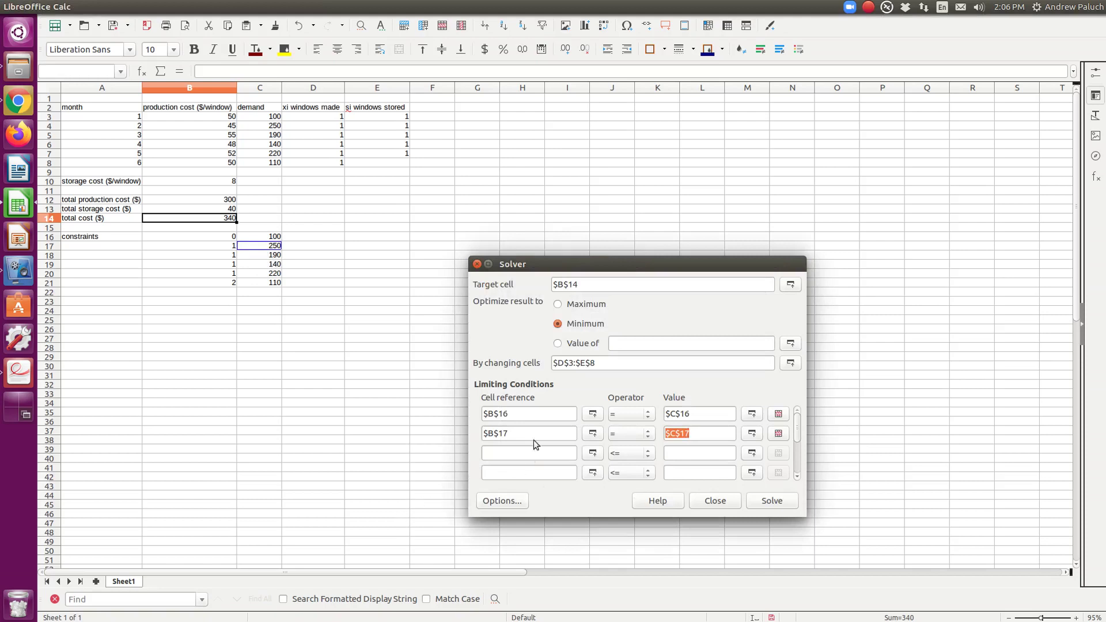
# Step: Add the month 3 limiting condition requiring cell B18 to equal cell C18
pyautogui.click(593, 453)
pyautogui.click(231, 257)
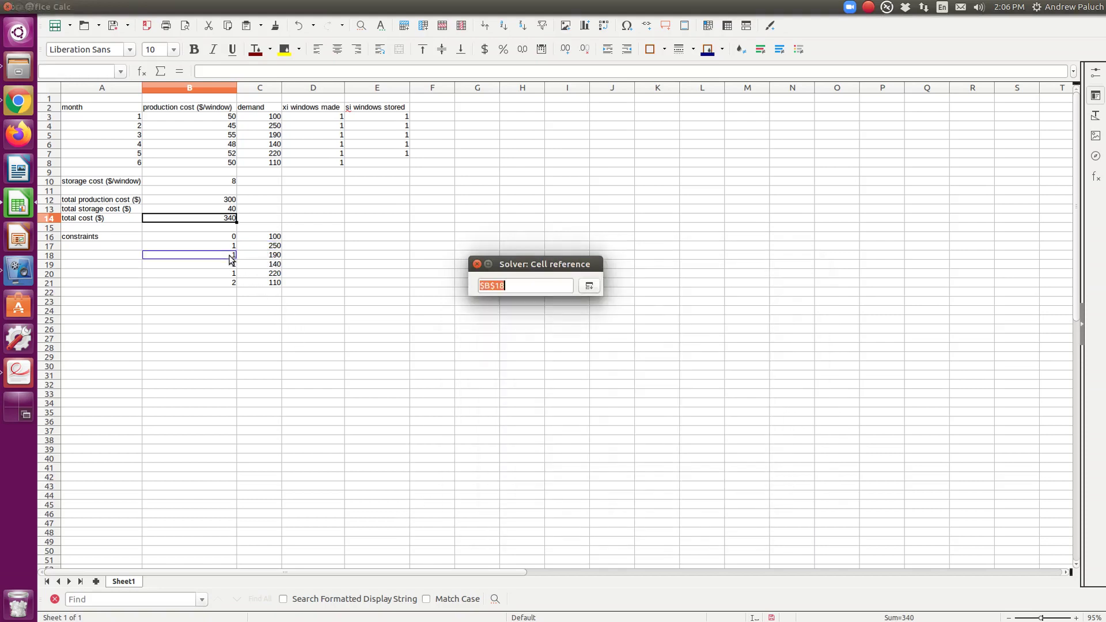
pyautogui.press('Return')
pyautogui.click(645, 455)
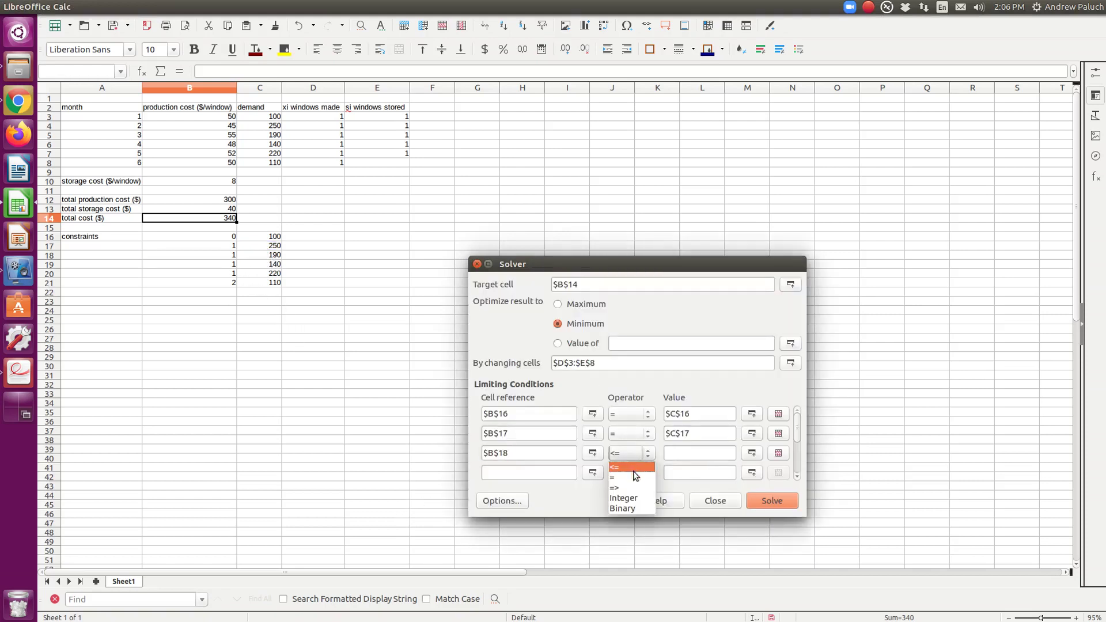
pyautogui.click(630, 477)
pyautogui.click(752, 453)
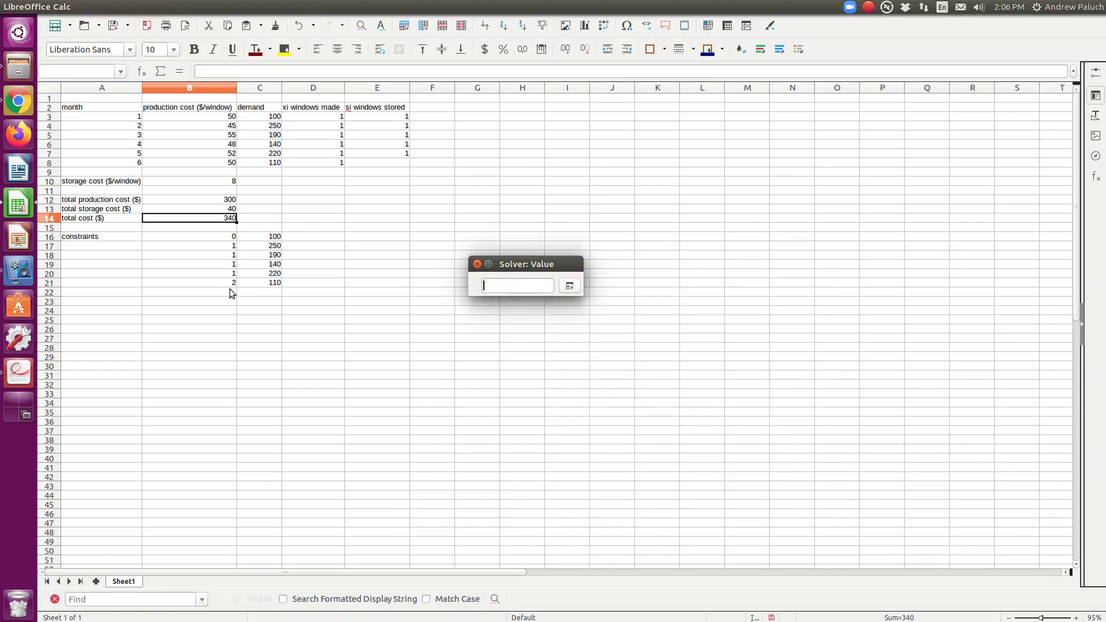
pyautogui.click(262, 258)
pyautogui.press('Return')
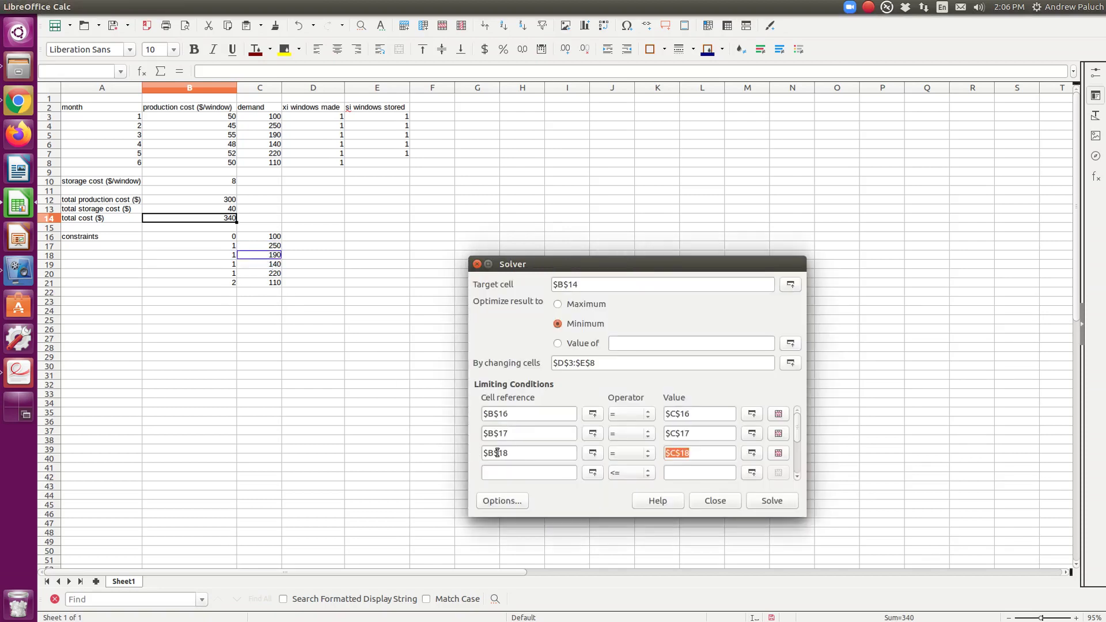
# Step: Add the month 4 limiting condition requiring cell B19 to equal cell C19
pyautogui.click(592, 472)
pyautogui.click(234, 264)
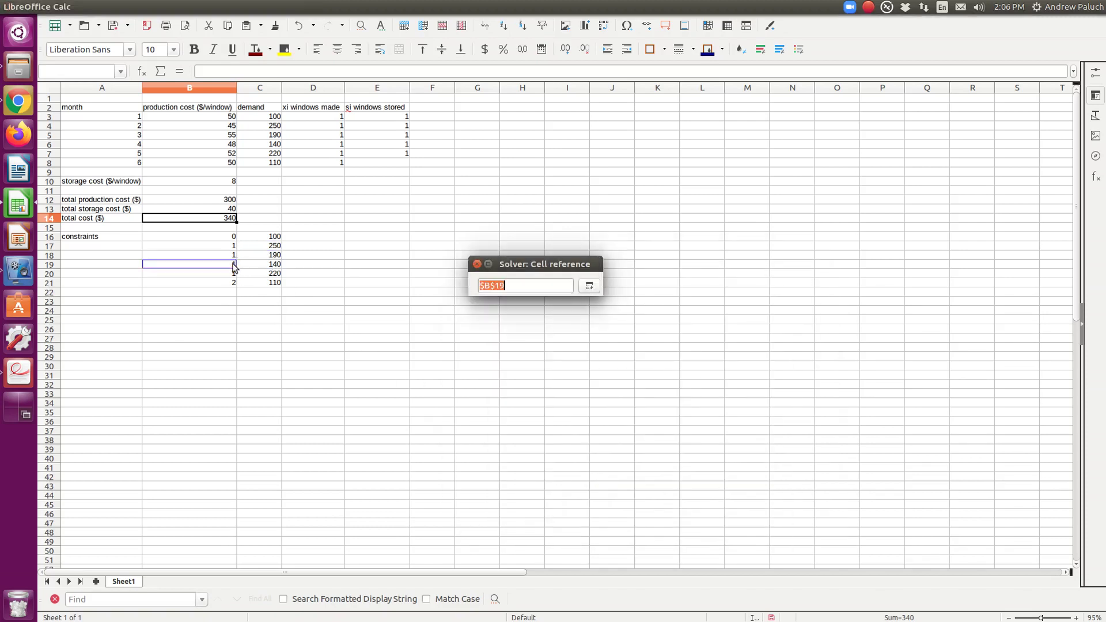
pyautogui.press('Return')
pyautogui.click(629, 475)
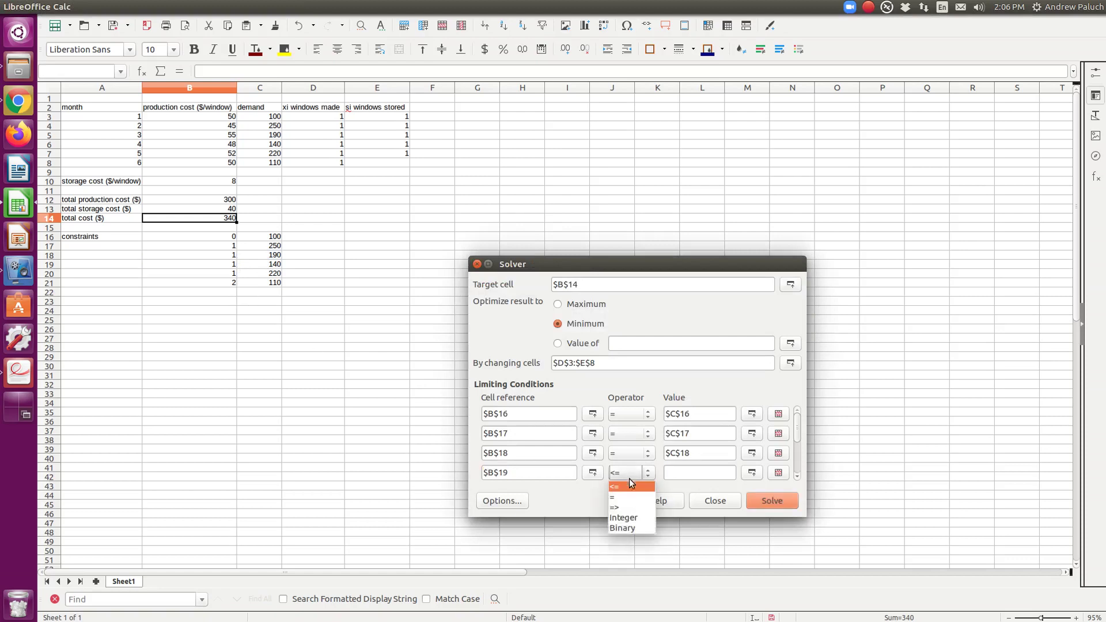
pyautogui.click(630, 493)
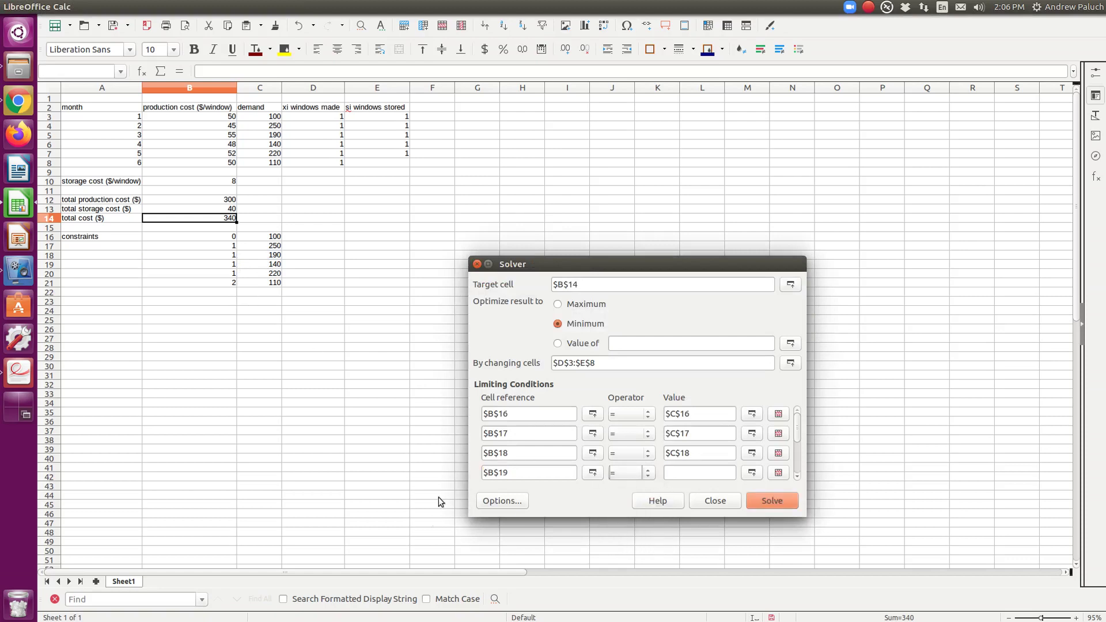
pyautogui.click(752, 472)
pyautogui.click(276, 265)
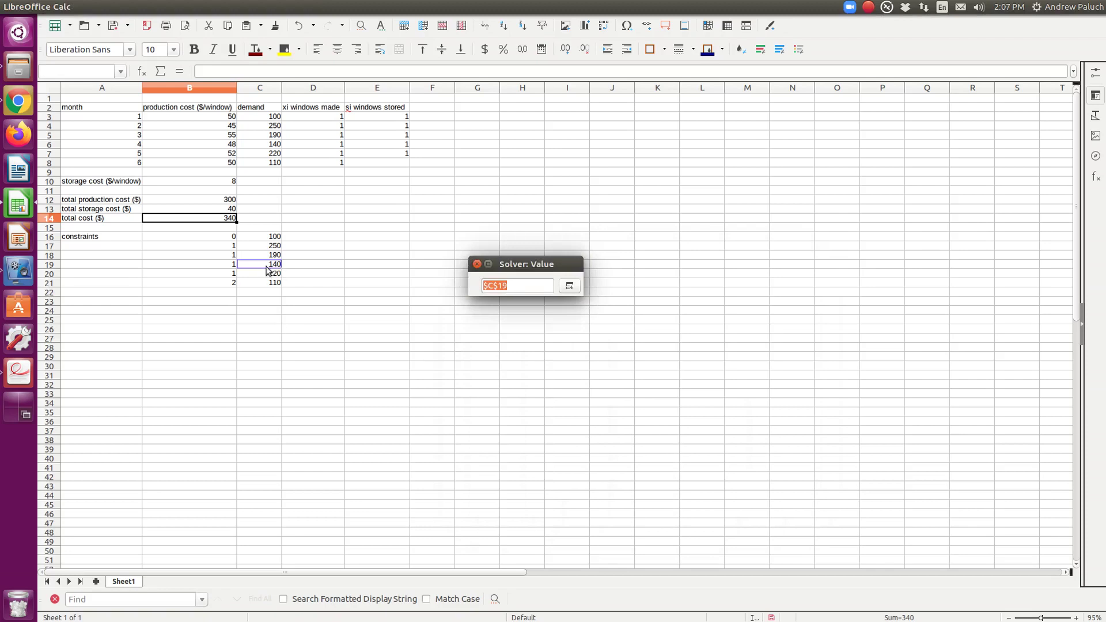
pyautogui.press('Return')
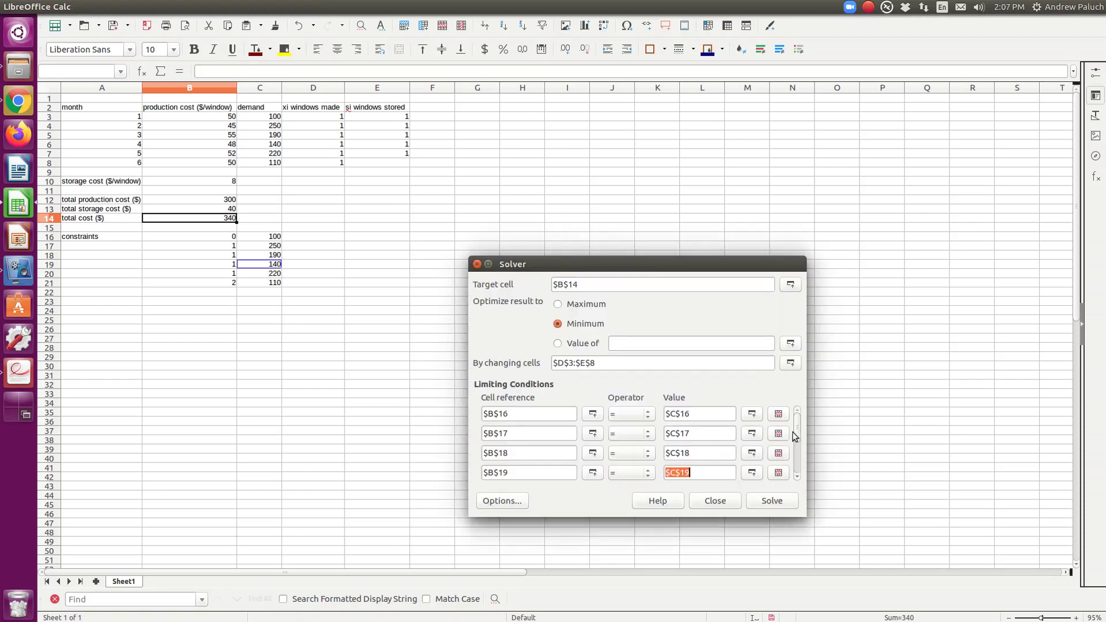
# Step: Add the month 5 limiting condition requiring cell B20 to equal cell C20
pyautogui.scroll(-1, 798, 443)
pyautogui.scroll(-1, 800, 441)
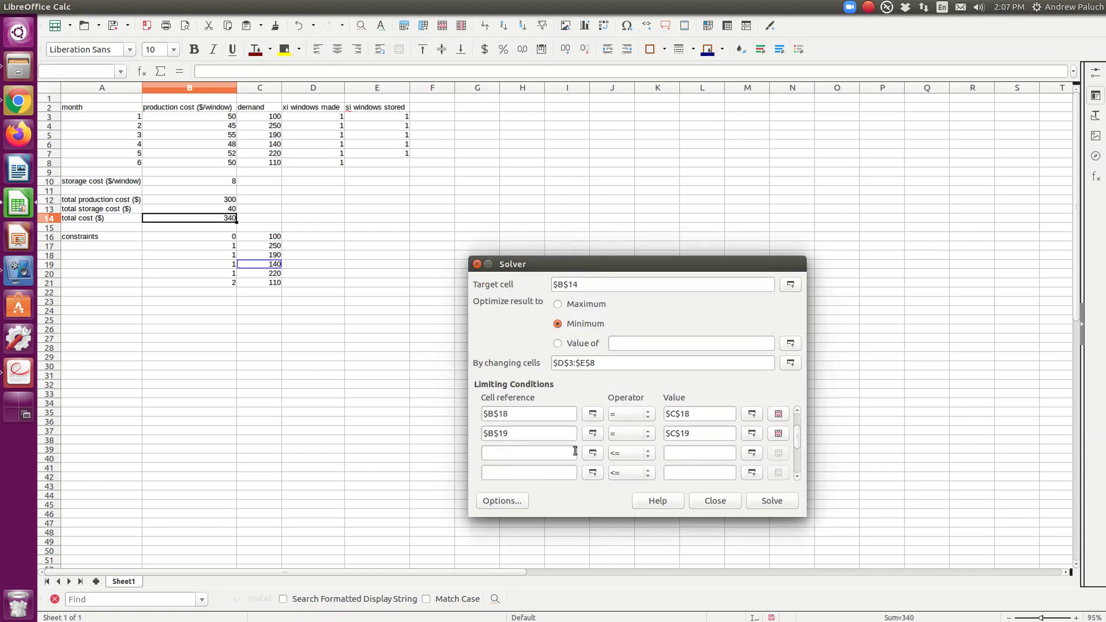
pyautogui.click(595, 454)
pyautogui.click(230, 274)
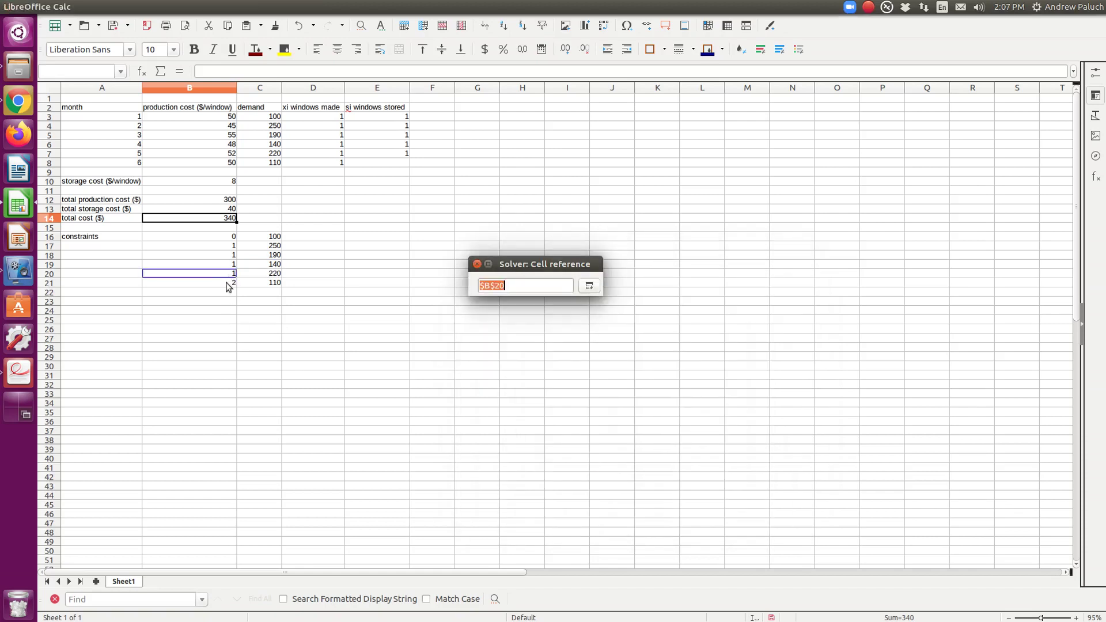
pyautogui.press('Return')
pyautogui.click(638, 457)
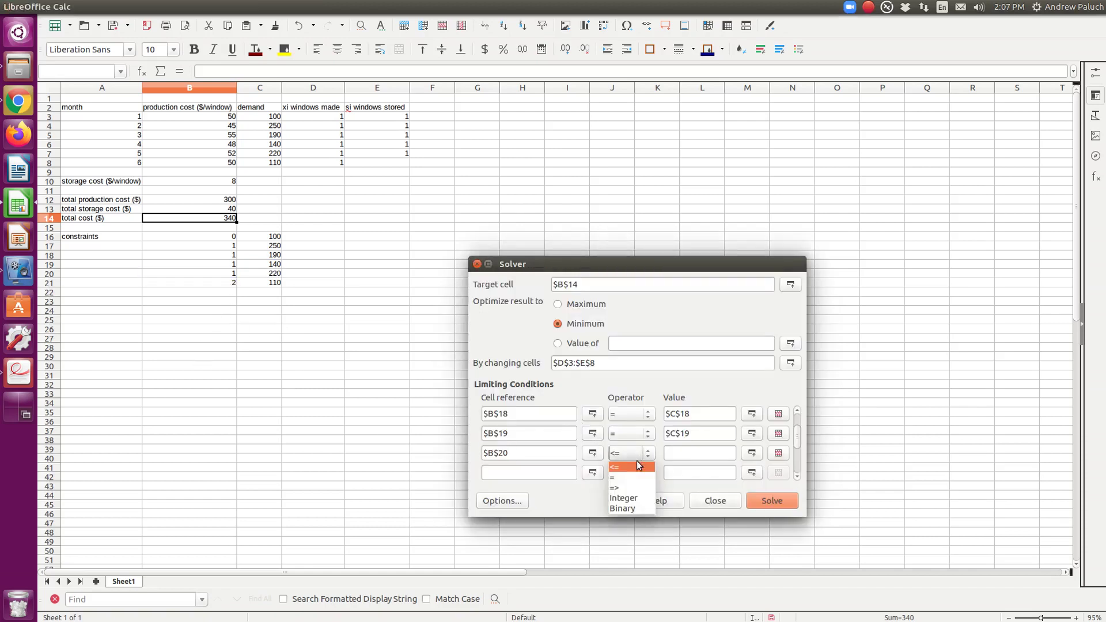
pyautogui.click(641, 473)
pyautogui.click(750, 455)
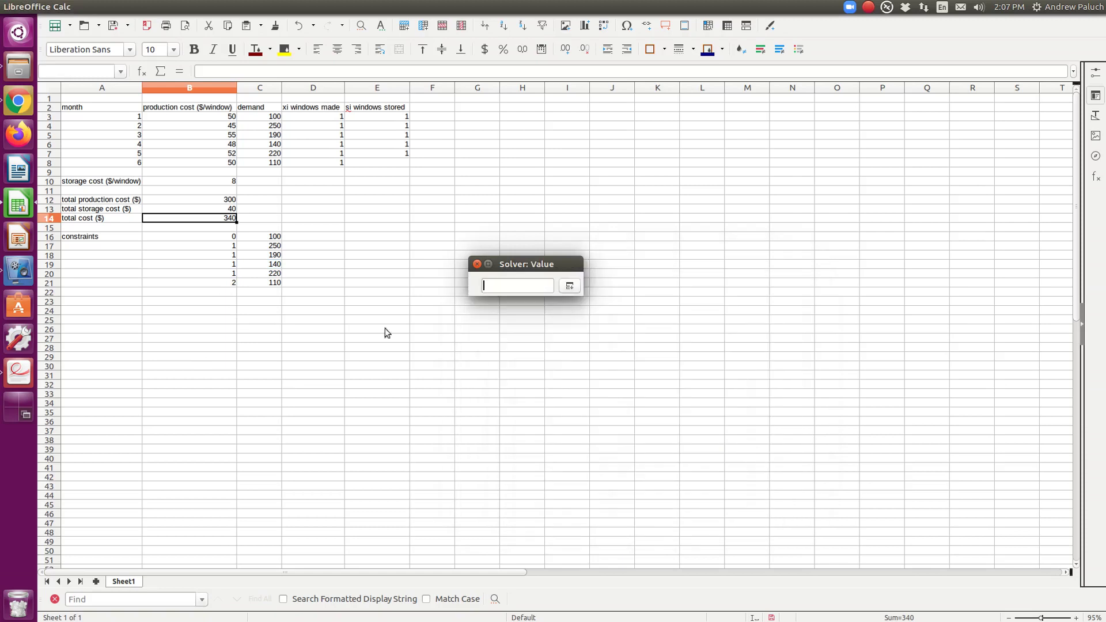
pyautogui.click(274, 273)
pyautogui.press('Return')
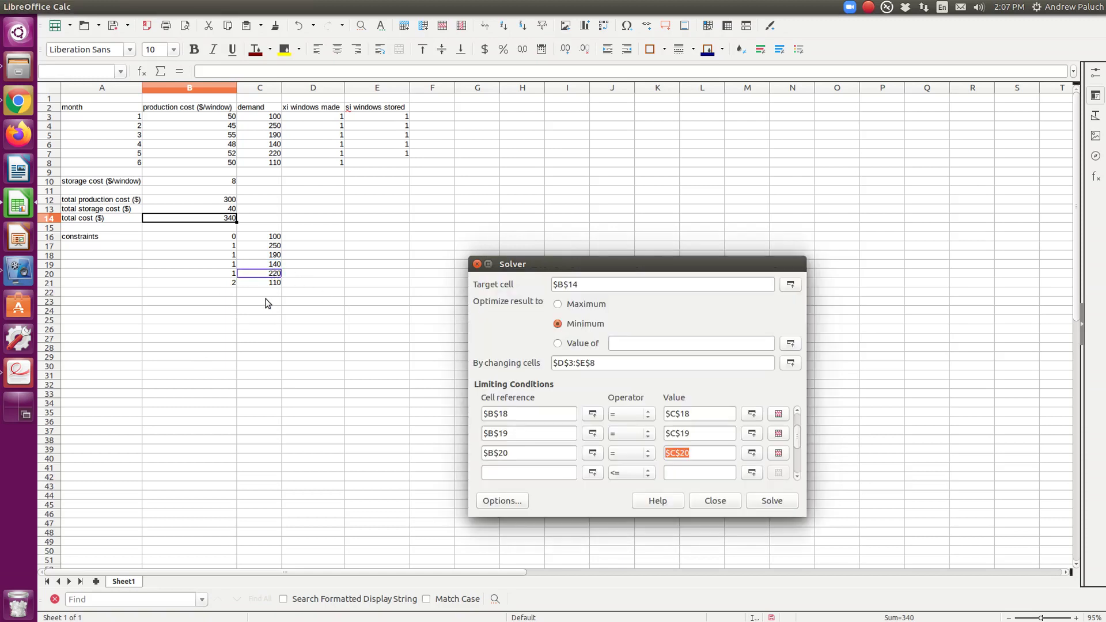
# Step: Add the month 6 limiting condition requiring cell B21 to equal cell C21
pyautogui.click(591, 473)
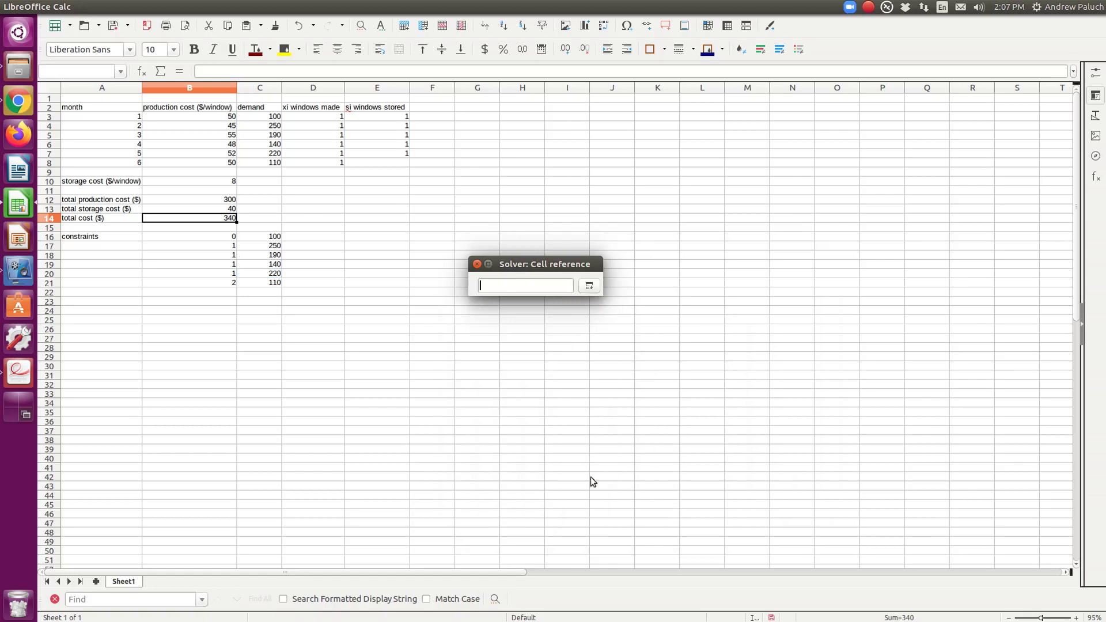
pyautogui.click(228, 283)
pyautogui.press('Return')
pyautogui.click(629, 477)
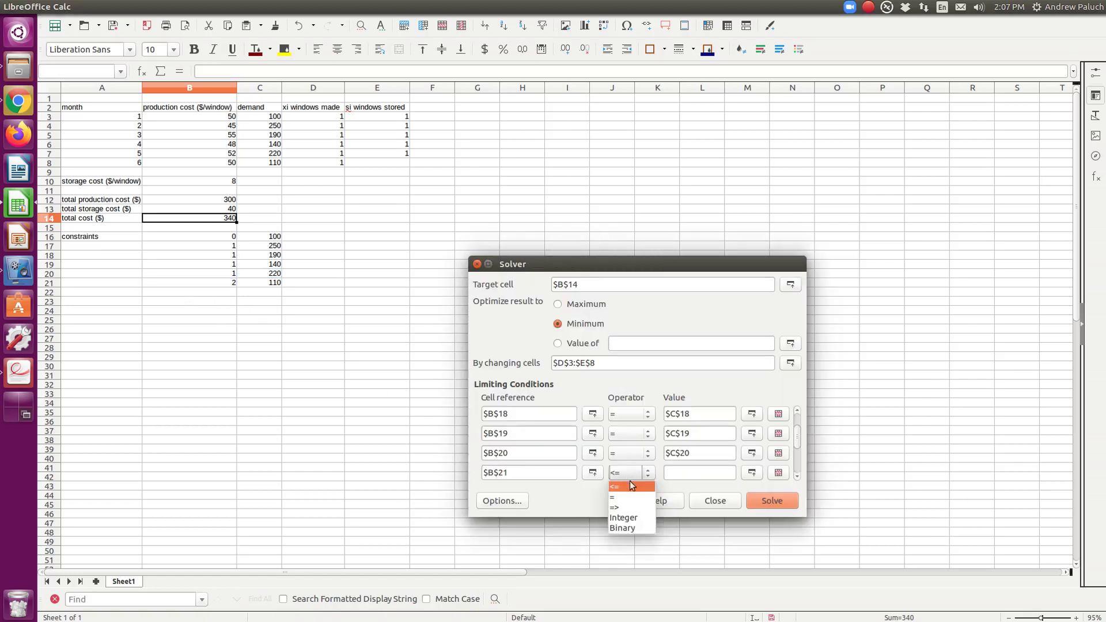
pyautogui.click(645, 493)
pyautogui.click(752, 473)
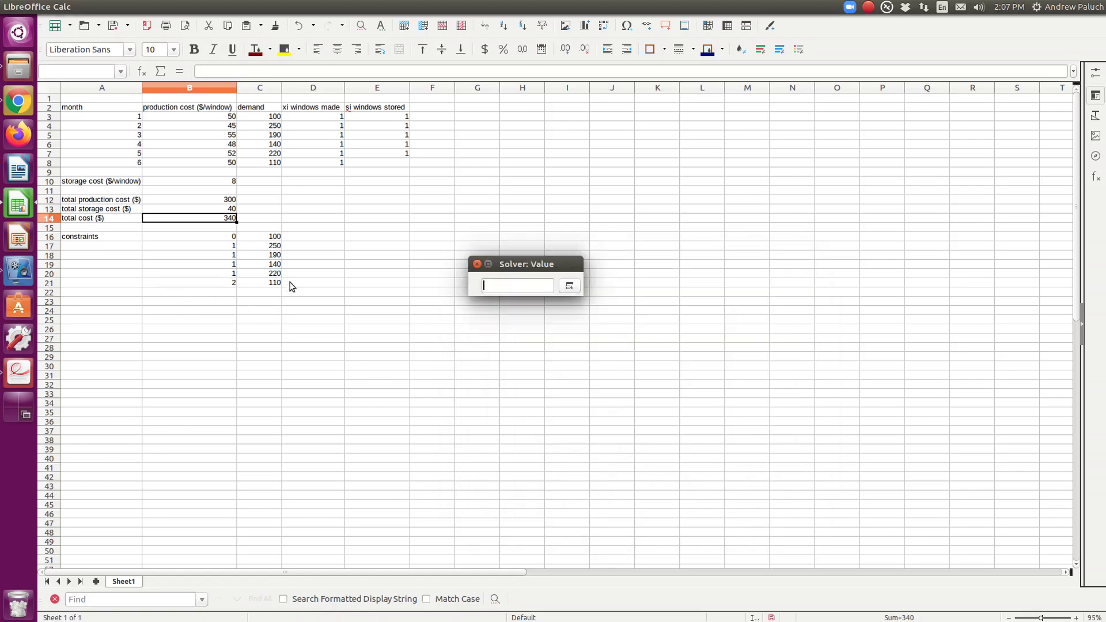
pyautogui.click(269, 283)
pyautogui.press('Return')
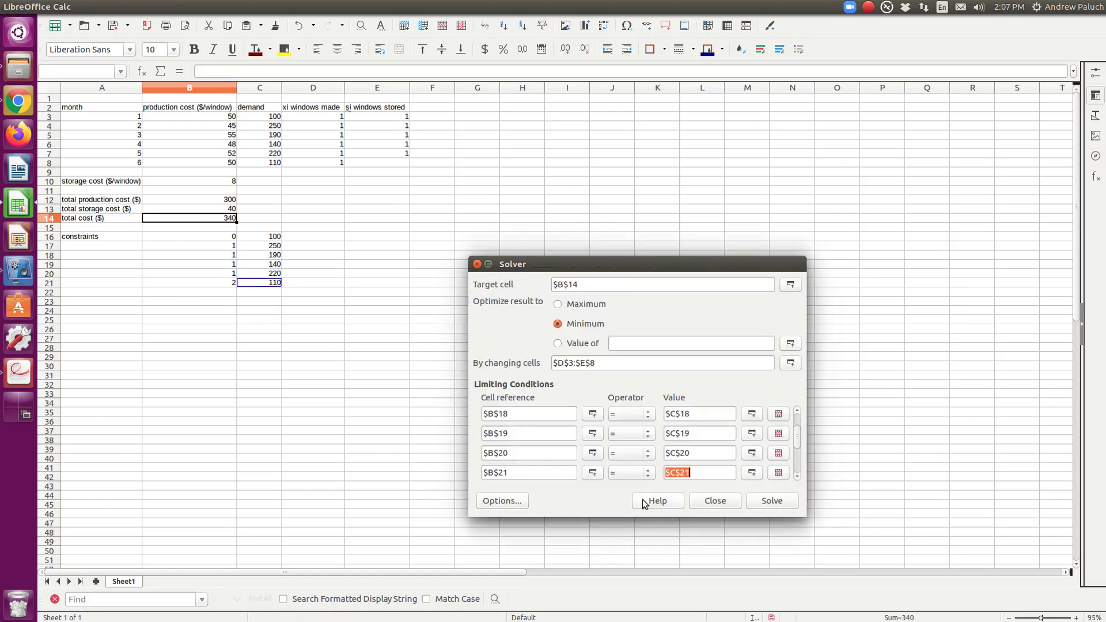
# Step: Try to solve the model with the six demand conditions, and close the Solver
pyautogui.click(775, 504)
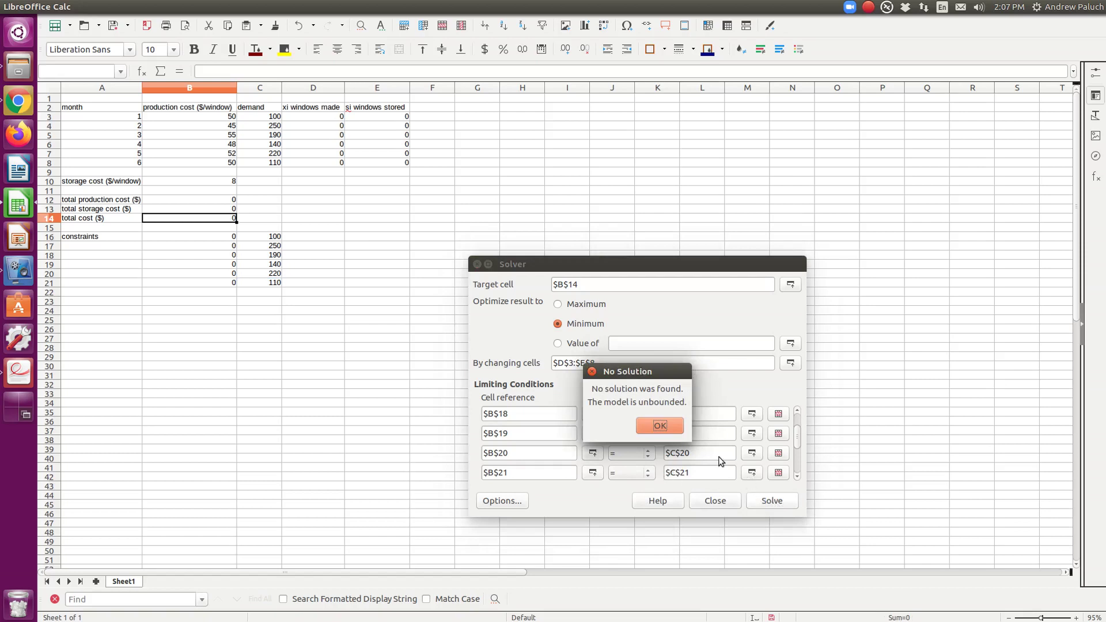
pyautogui.click(660, 426)
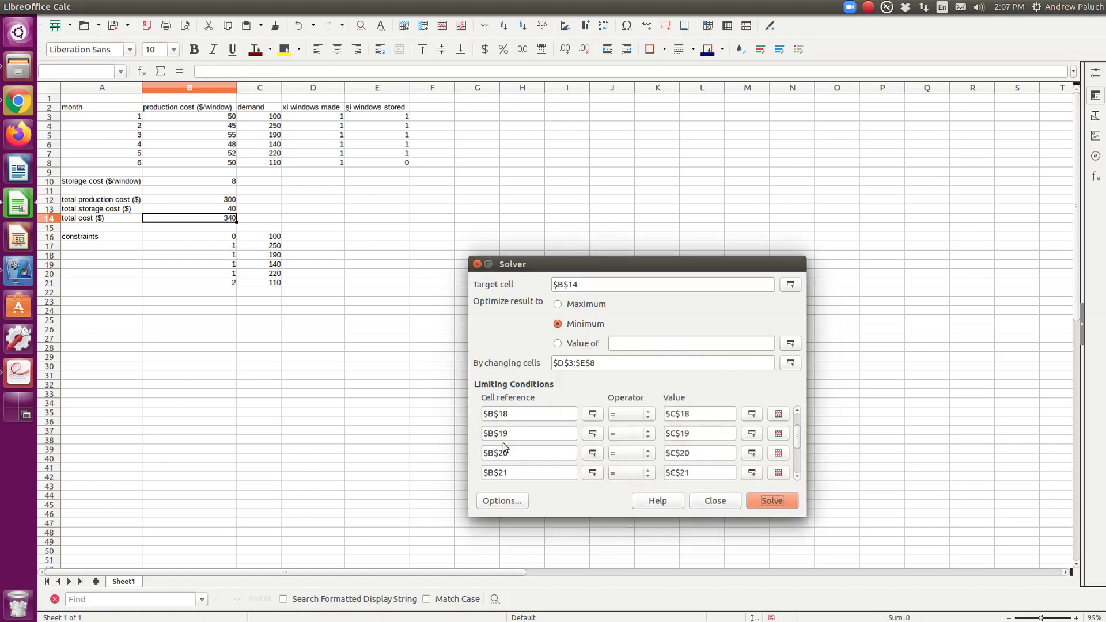
pyautogui.click(720, 501)
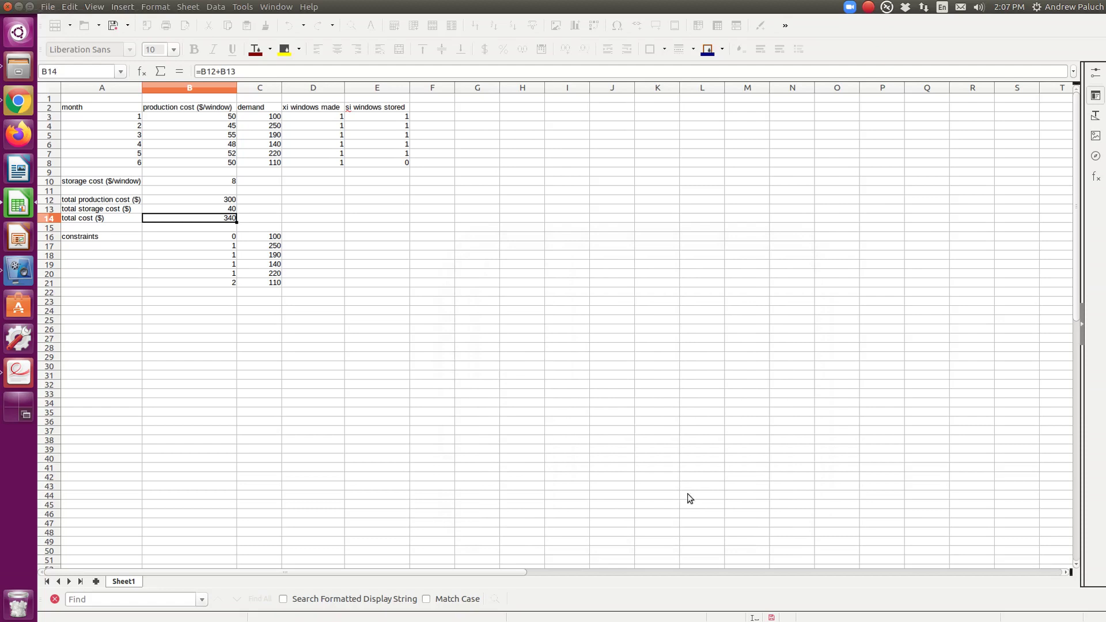
# Step: Review the decision variable cells for windows made (D3:D8) and windows stored (E3:E8)
pyautogui.click(315, 219)
pyautogui.click(403, 164)
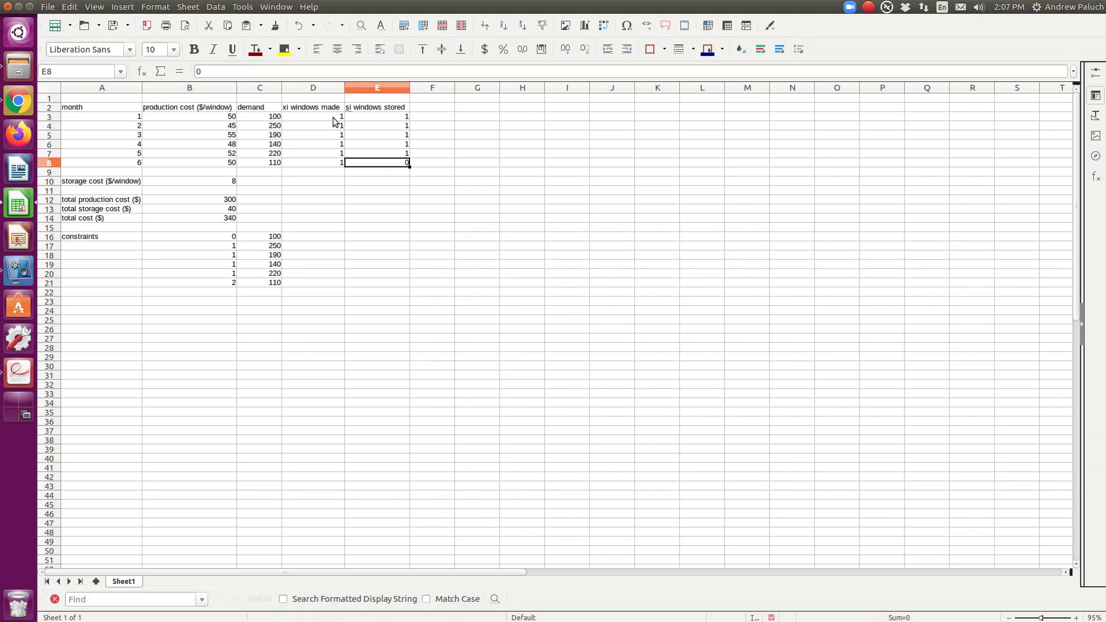
pyautogui.moveTo(337, 117); pyautogui.dragTo(336, 163)
pyautogui.moveTo(403, 114); pyautogui.dragTo(394, 153)
pyautogui.click(380, 163)
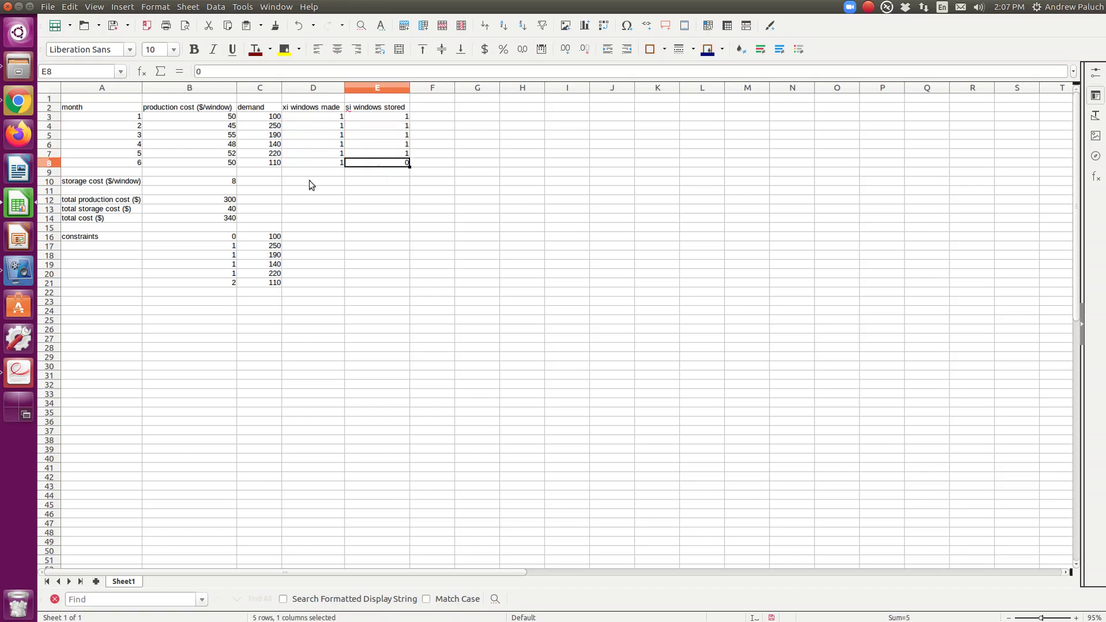
# Step: Examine the formulas for total production cost in B12 and total storage cost in B13
pyautogui.doubleClick(226, 200)
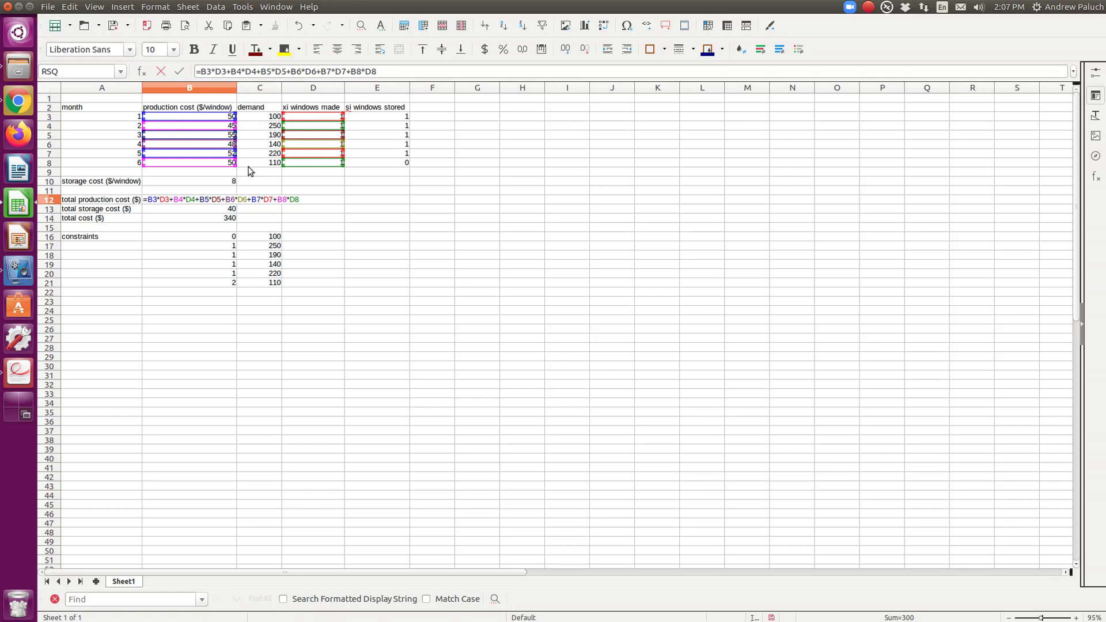
pyautogui.press('Return')
pyautogui.click(232, 209)
pyautogui.doubleClick(232, 209)
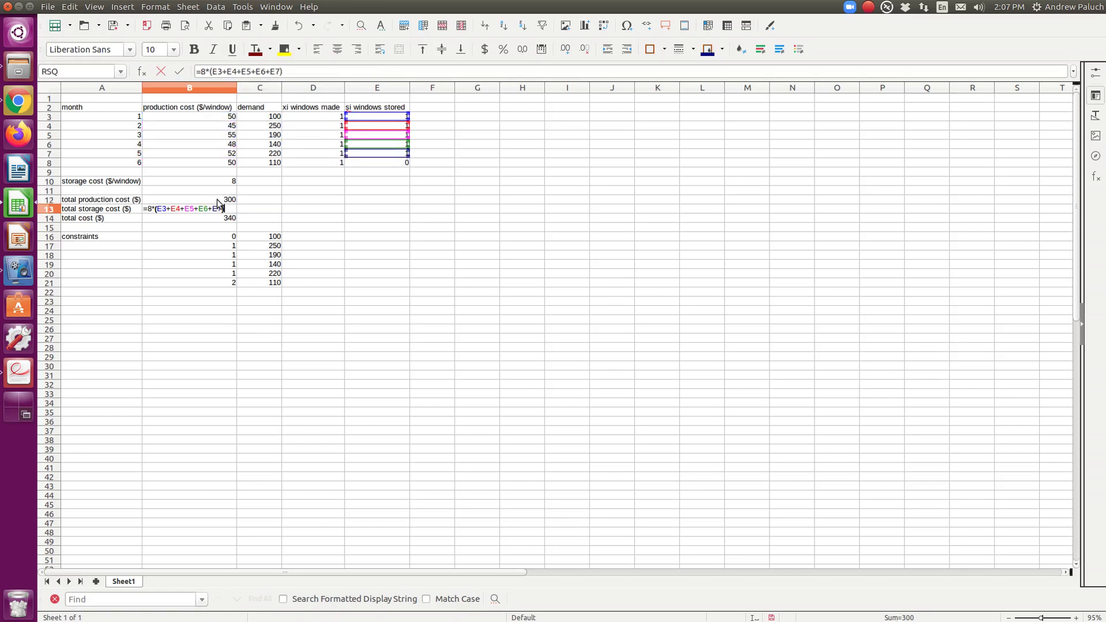
pyautogui.press('Escape')
# Step: Replace the constant 8 in the total storage cost formula with a reference to B10, giving =B10*(E3+E4+E5+E6+E7)
pyautogui.doubleClick(170, 209)
pyautogui.doubleClick(205, 71)
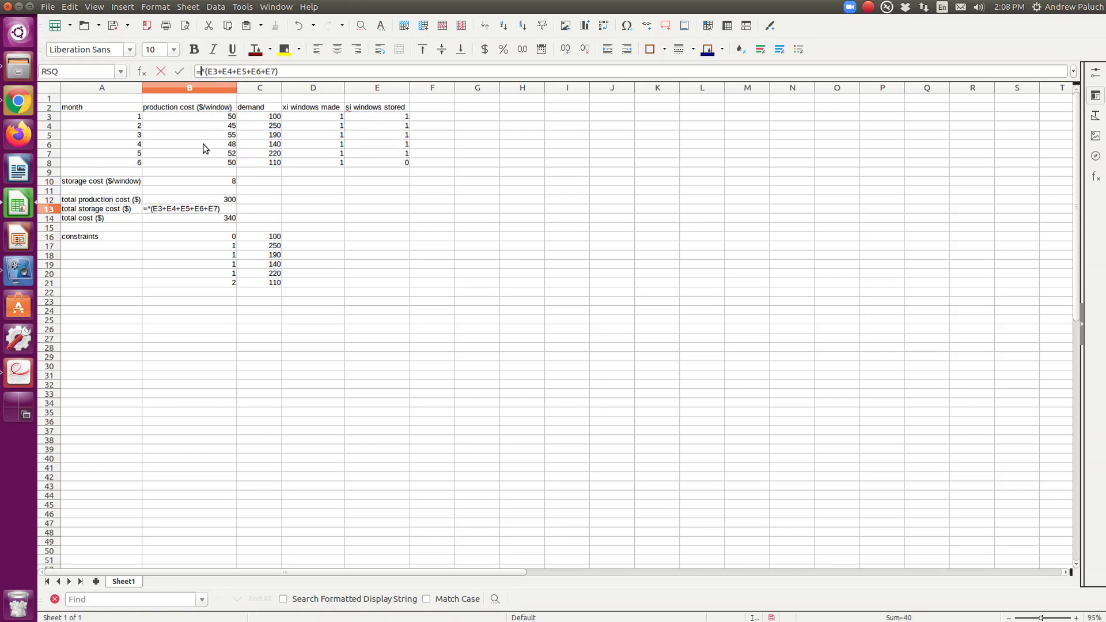
pyautogui.click(230, 181)
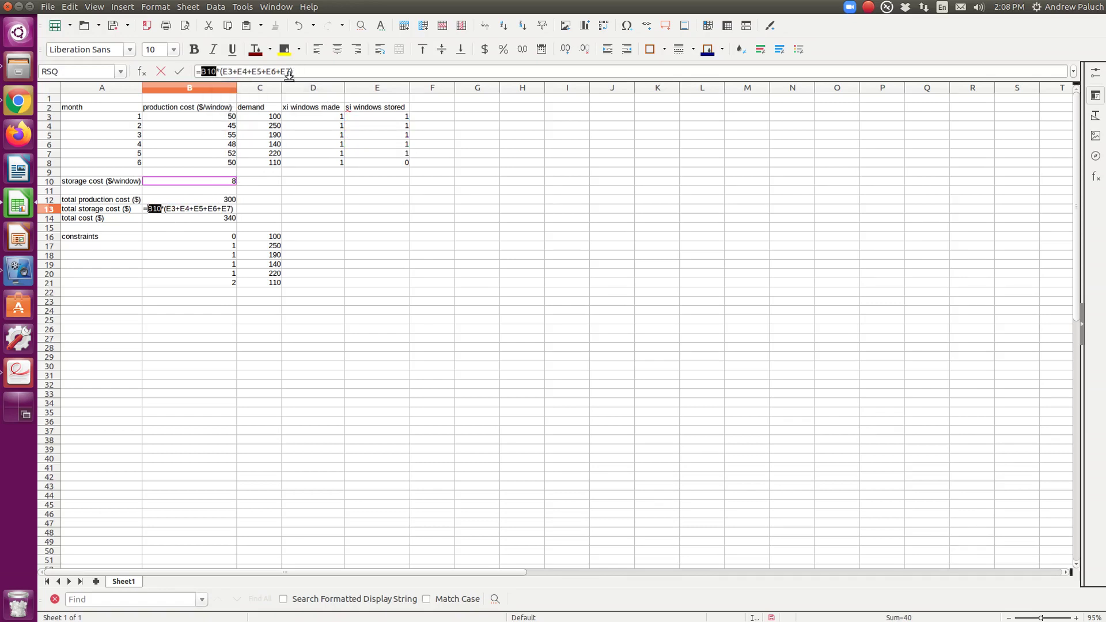
pyautogui.press('Return')
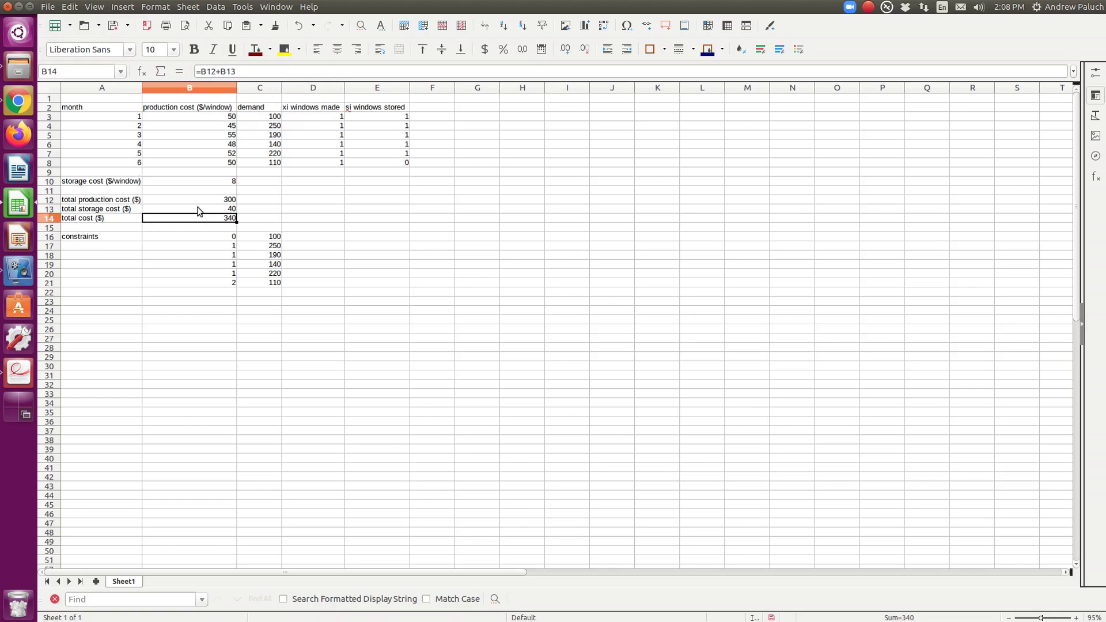
# Step: Check the total cost formula in B14 and the first constraint formula in B16 against the handwritten model summary in the document viewer
pyautogui.doubleClick(201, 220)
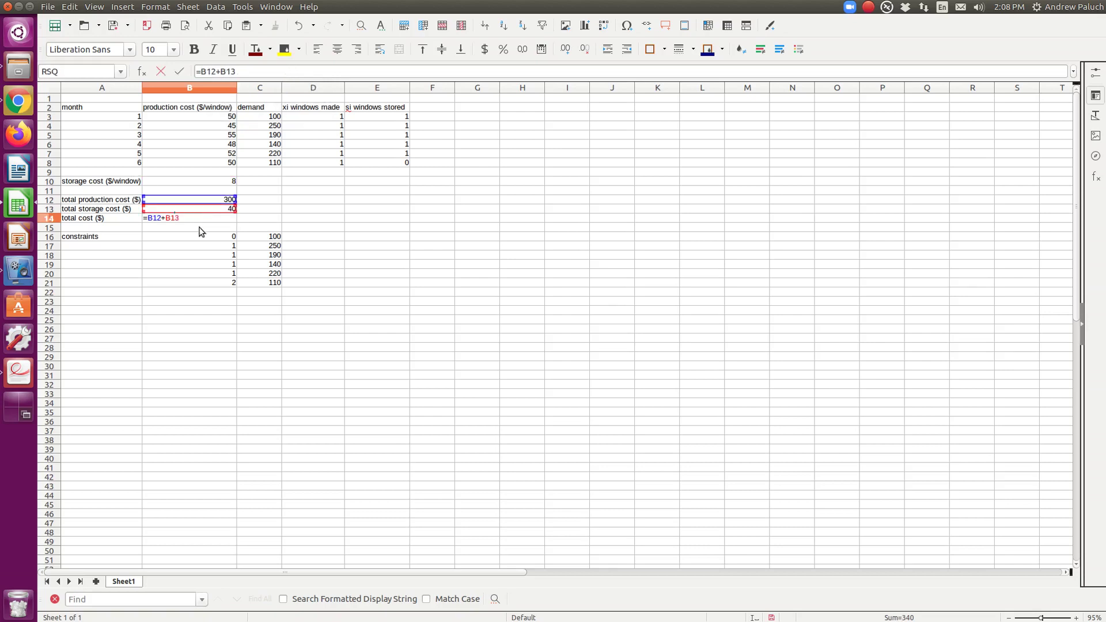
pyautogui.press('Escape')
pyautogui.doubleClick(220, 239)
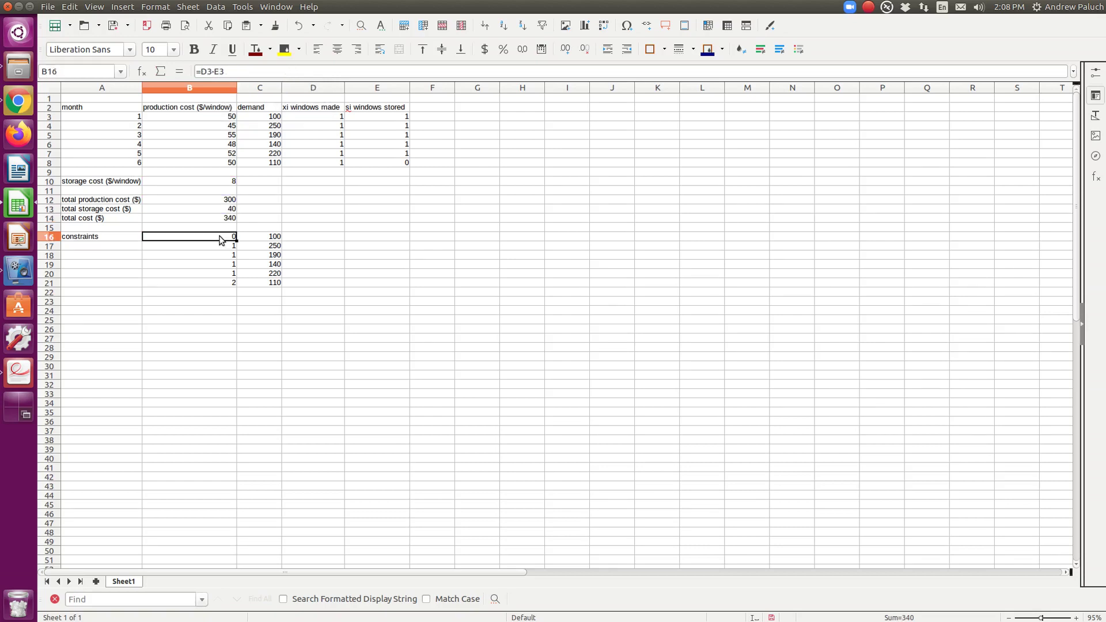
pyautogui.press('Escape')
pyautogui.hotkey('alt', 'Tab')
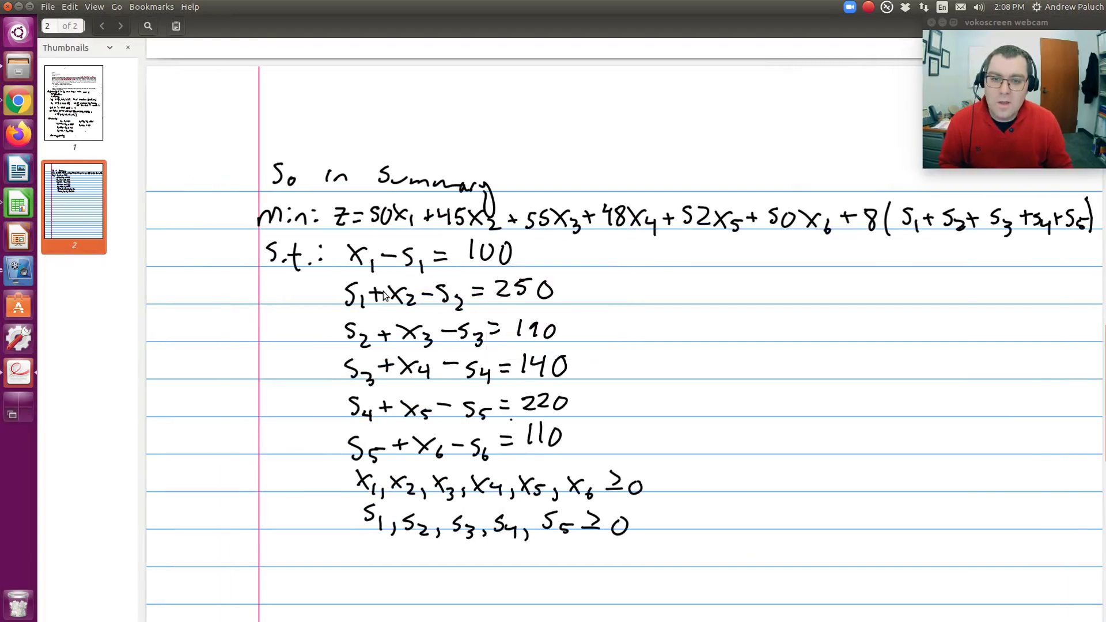
pyautogui.hotkey('alt', 'Tab')
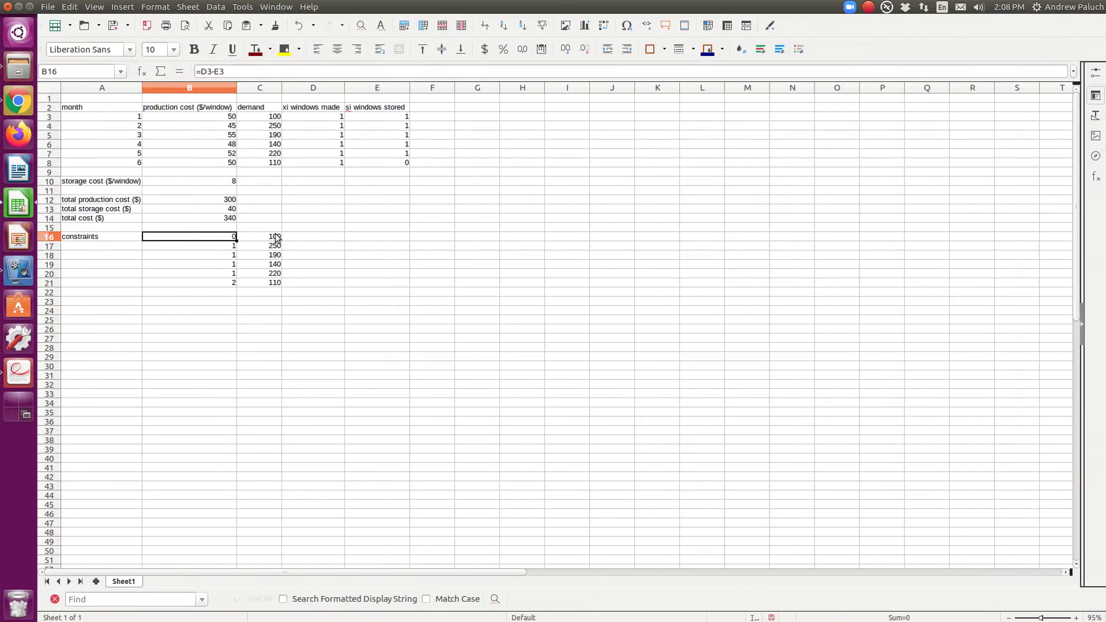
# Step: Inspect the constraint formulas in B16 through B21 and the month 1 demand reference in C16
pyautogui.doubleClick(218, 241)
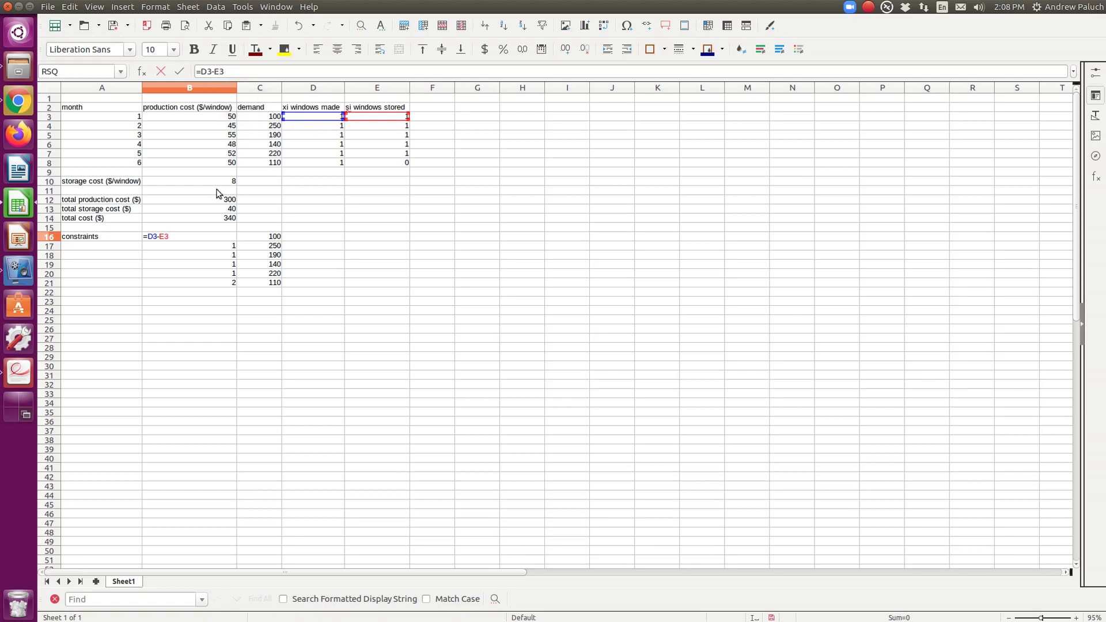
pyautogui.press('Return')
pyautogui.click(257, 239)
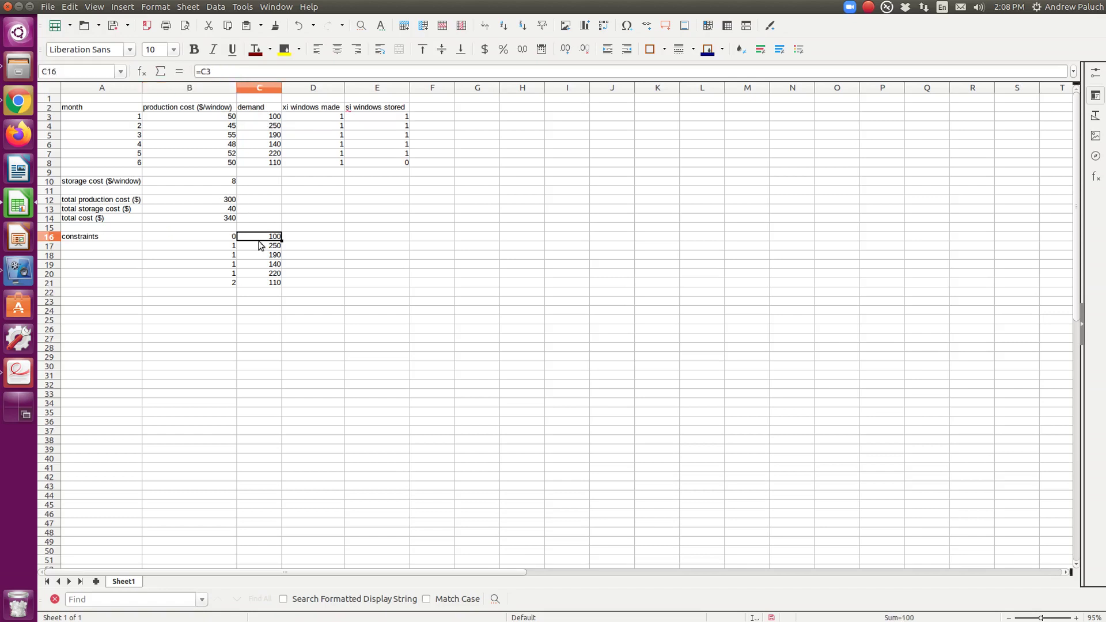
pyautogui.click(231, 247)
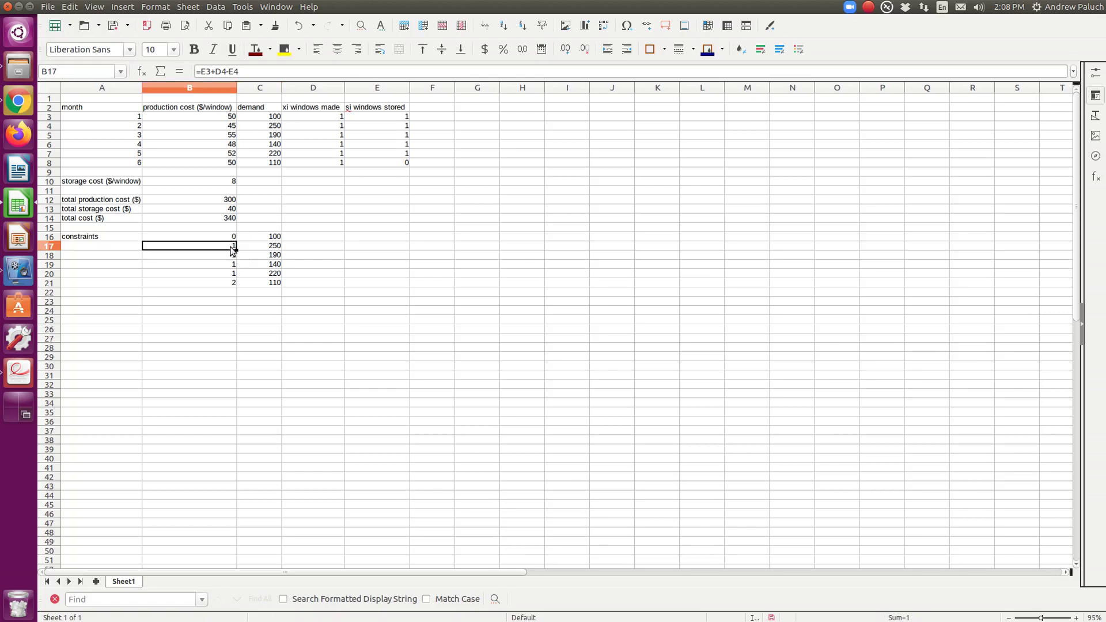
pyautogui.doubleClick(232, 246)
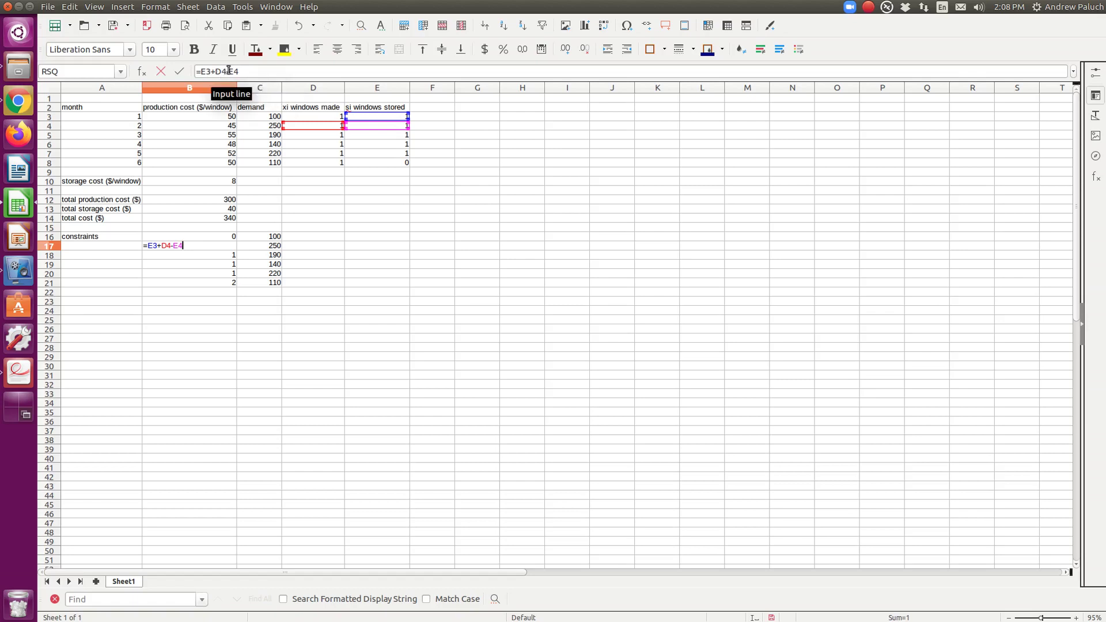
pyautogui.press('Escape')
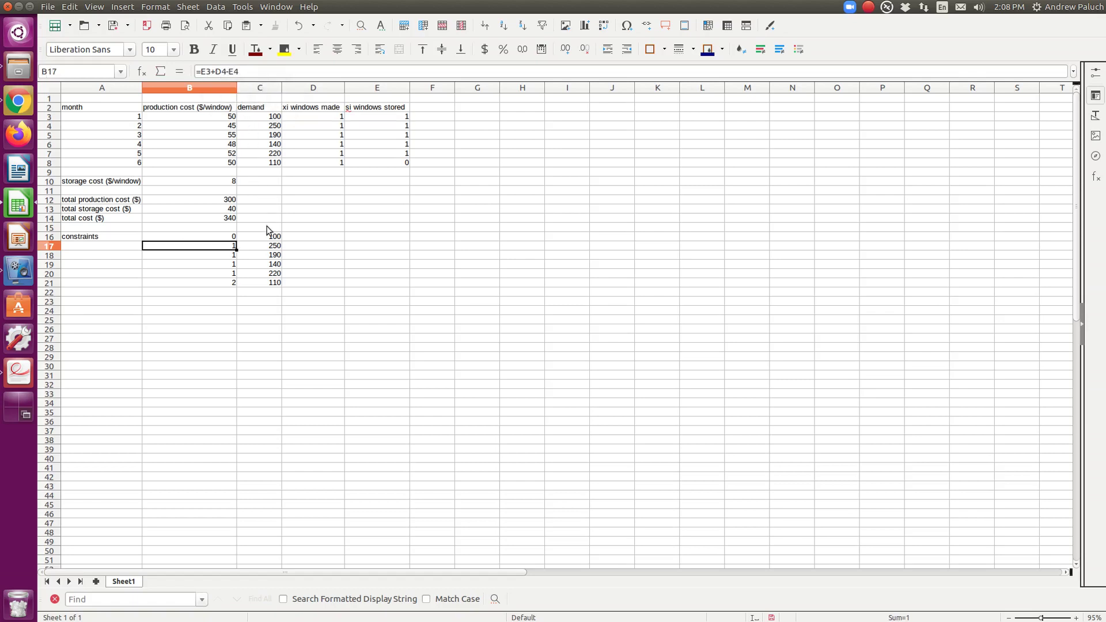
pyautogui.click(228, 258)
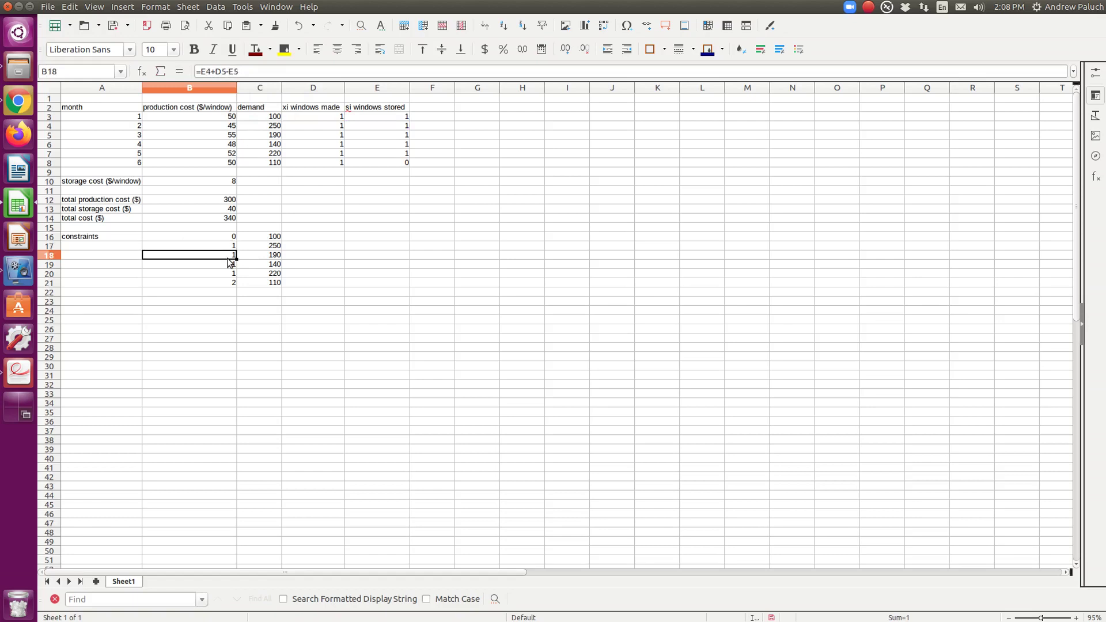
pyautogui.press('Down')
pyautogui.press('Down')
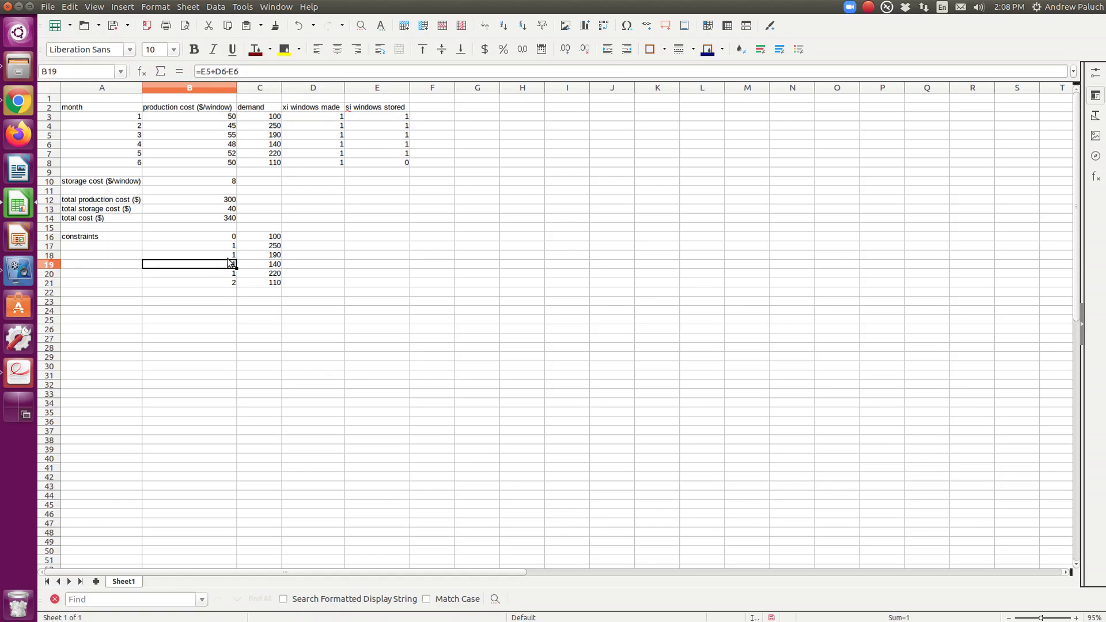
pyautogui.press('Down')
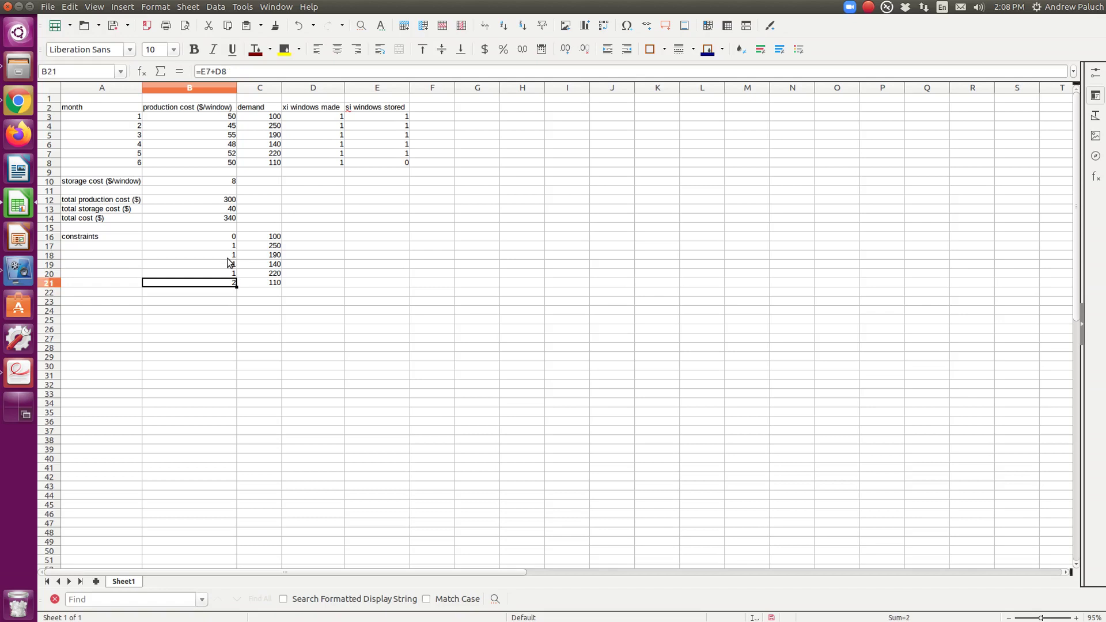
pyautogui.doubleClick(225, 289)
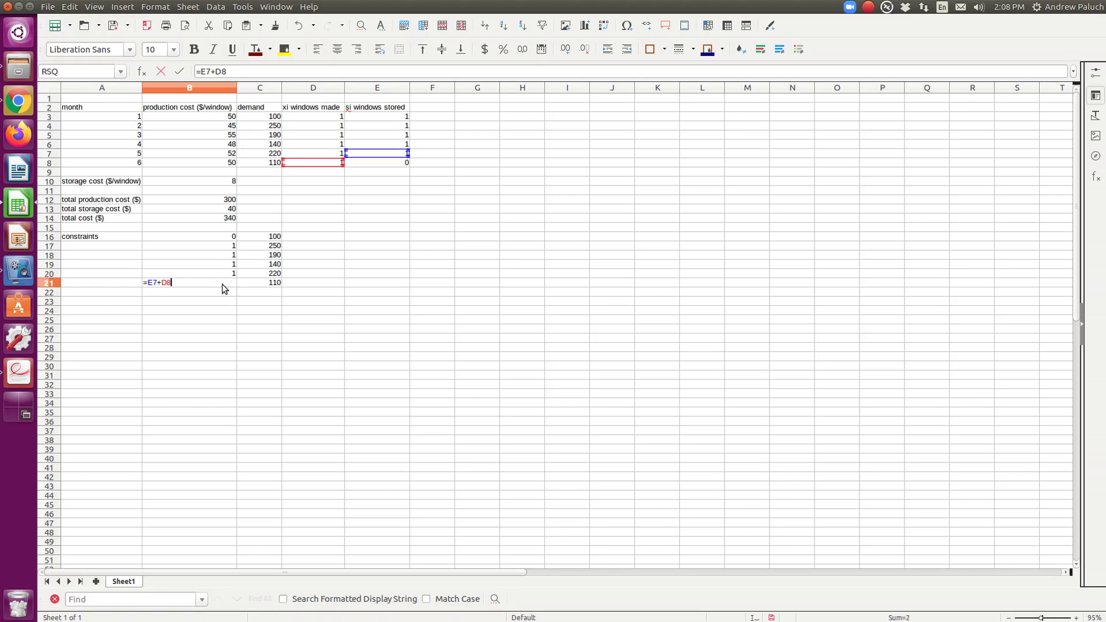
pyautogui.press('Escape')
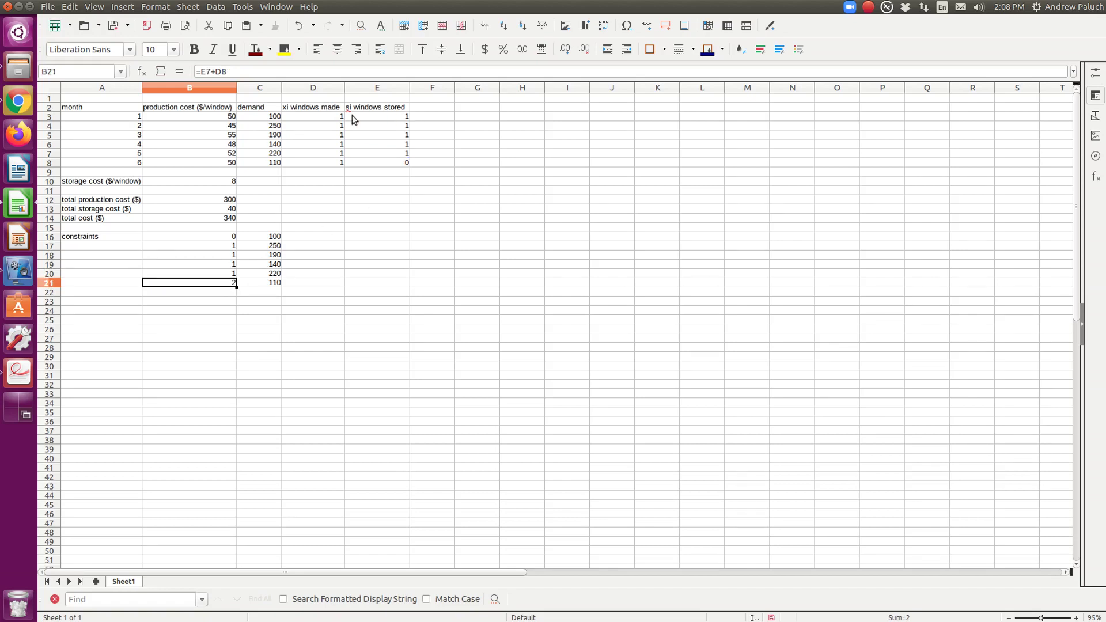
# Step: Set the windows made for months 2 through 6 to 2, 3, 4, 5 and 6 in D4:D8
pyautogui.click(334, 124)
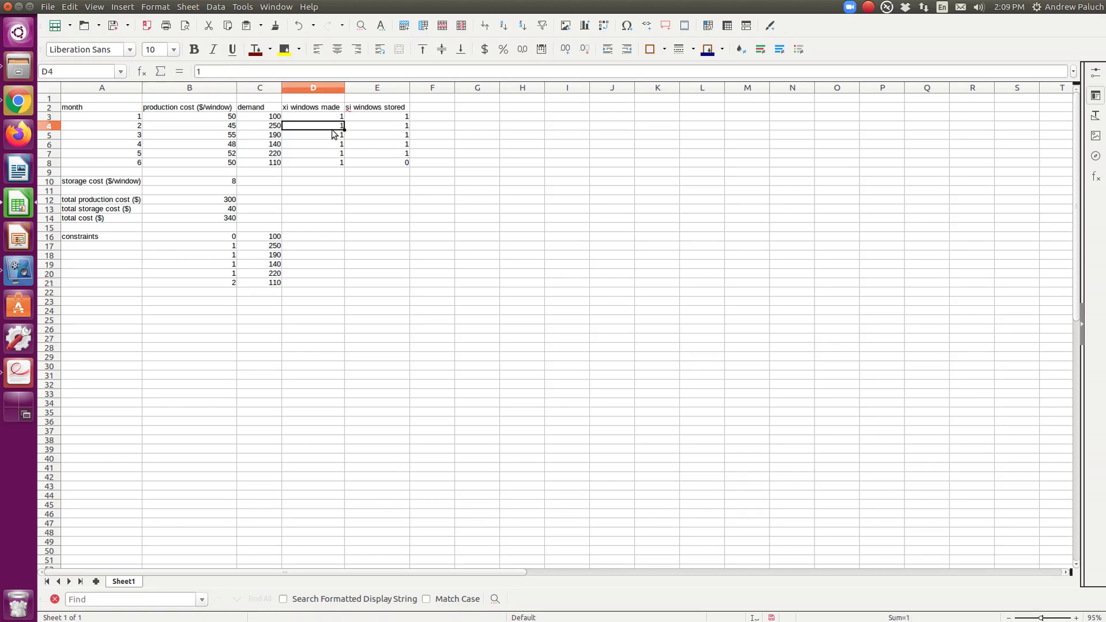
pyautogui.write('2')
pyautogui.press('Return')
pyautogui.write('3')
pyautogui.press('Return')
pyautogui.write('4')
pyautogui.press('Return')
pyautogui.write('5')
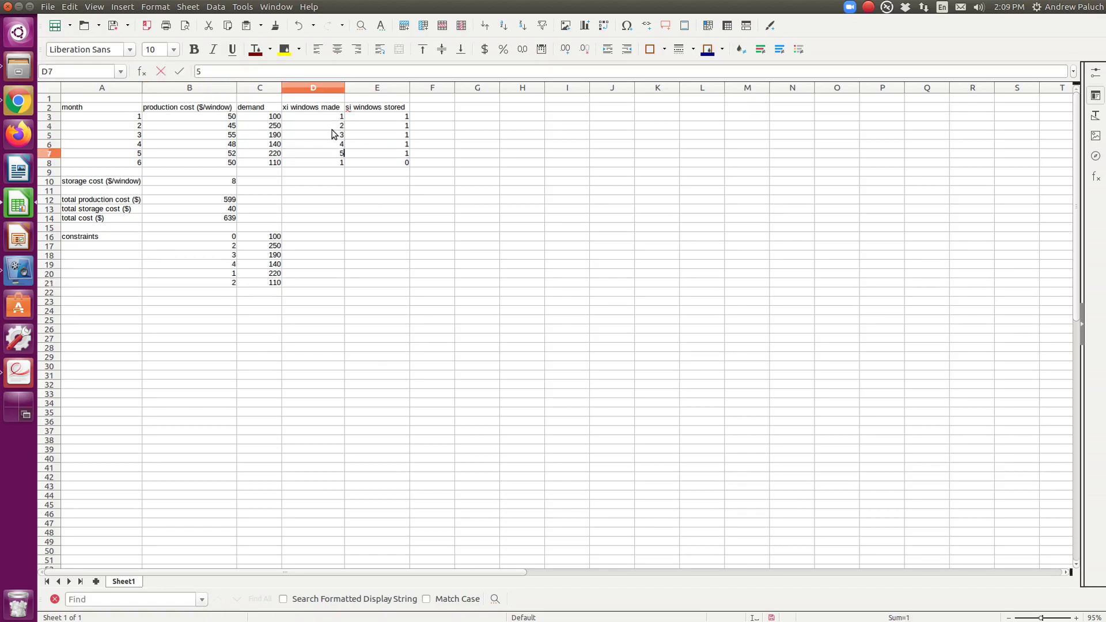
pyautogui.press('Tab')
pyautogui.press('Return')
pyautogui.write('6')
# Step: Set the windows stored for months 1 through 5 to 0 in E3:E7
pyautogui.press('Tab')
pyautogui.press('Up')
pyautogui.press('Up')
pyautogui.press('Up')
pyautogui.press('Up')
pyautogui.press('Up')
pyautogui.write('0')
pyautogui.press('Return')
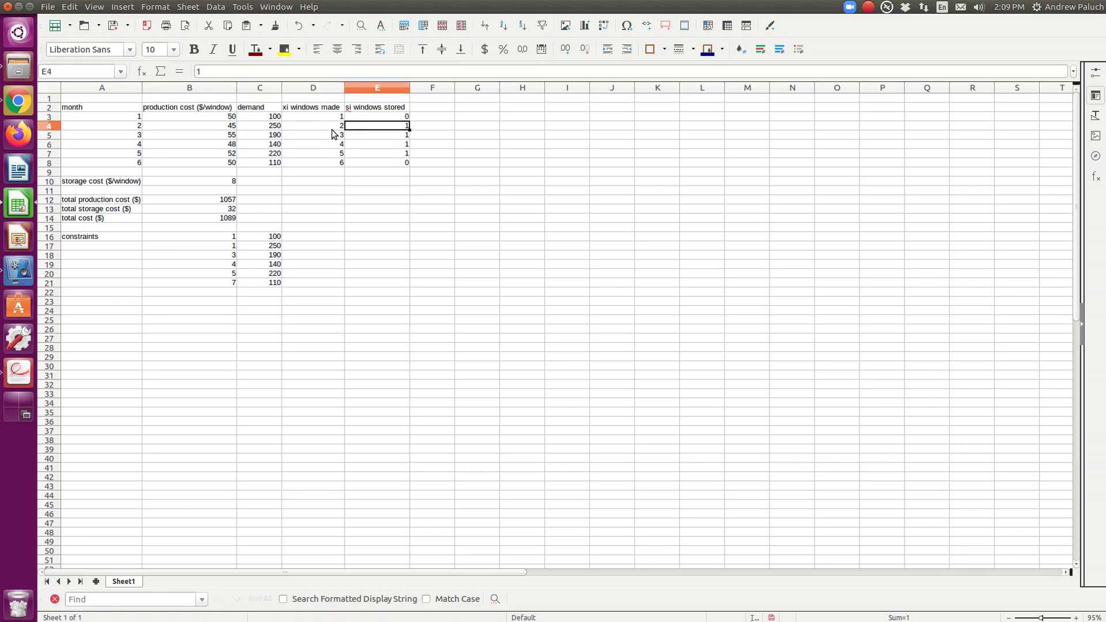
pyautogui.write('0')
pyautogui.press('Return')
pyautogui.write('0')
pyautogui.press('Return')
pyautogui.write('0')
pyautogui.press('Return')
pyautogui.write('0')
pyautogui.press('Return')
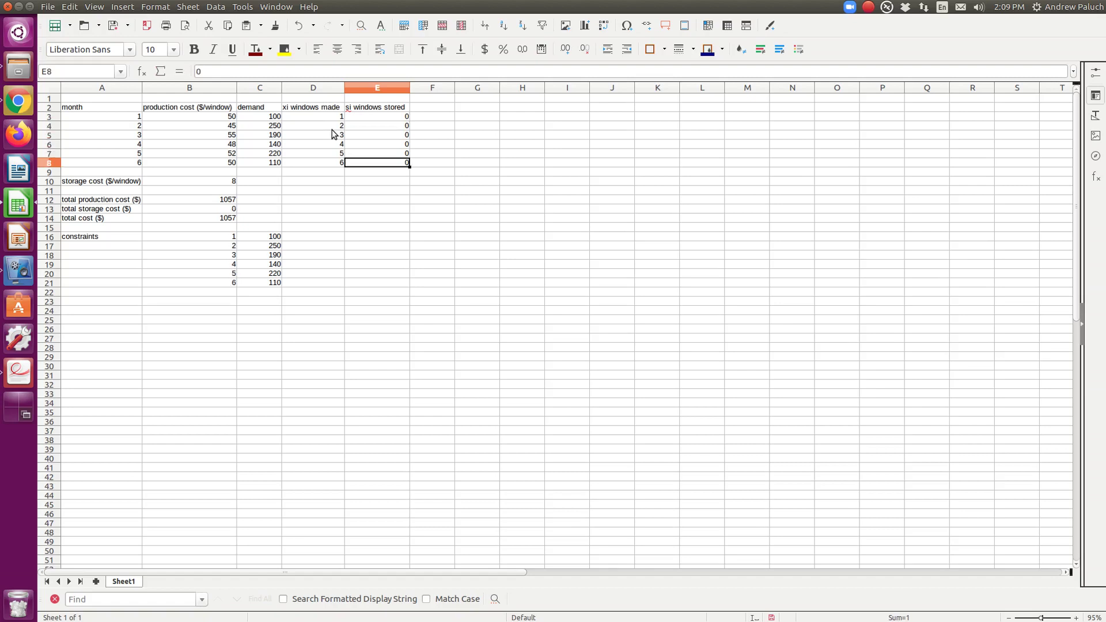
# Step: Select the total cost cell B14 and reopen the Solver
pyautogui.press('Return')
pyautogui.press('Down')
pyautogui.press('Down')
pyautogui.press('Down')
pyautogui.press('Down')
pyautogui.press('Down')
pyautogui.press('Left')
pyautogui.press('Left')
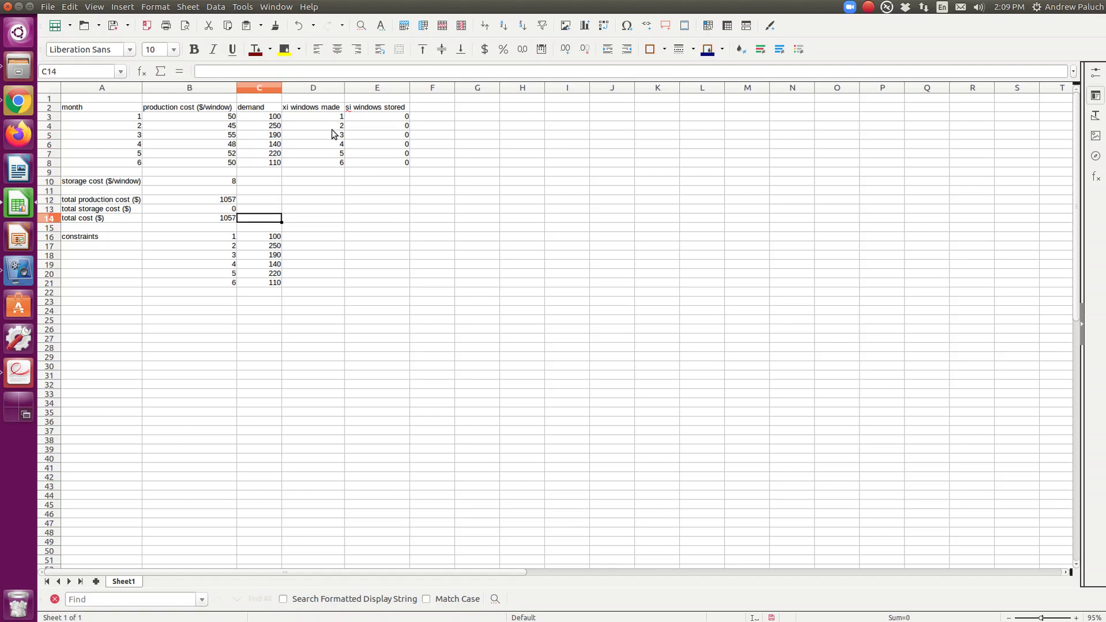
pyautogui.press('Left')
pyautogui.click(251, 6)
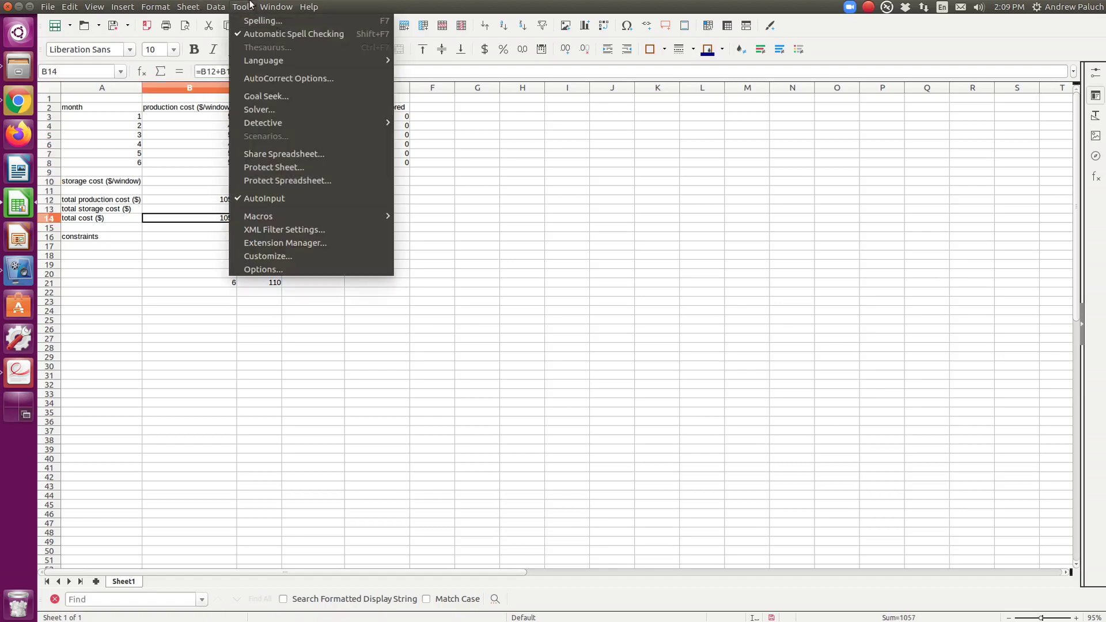
pyautogui.click(288, 108)
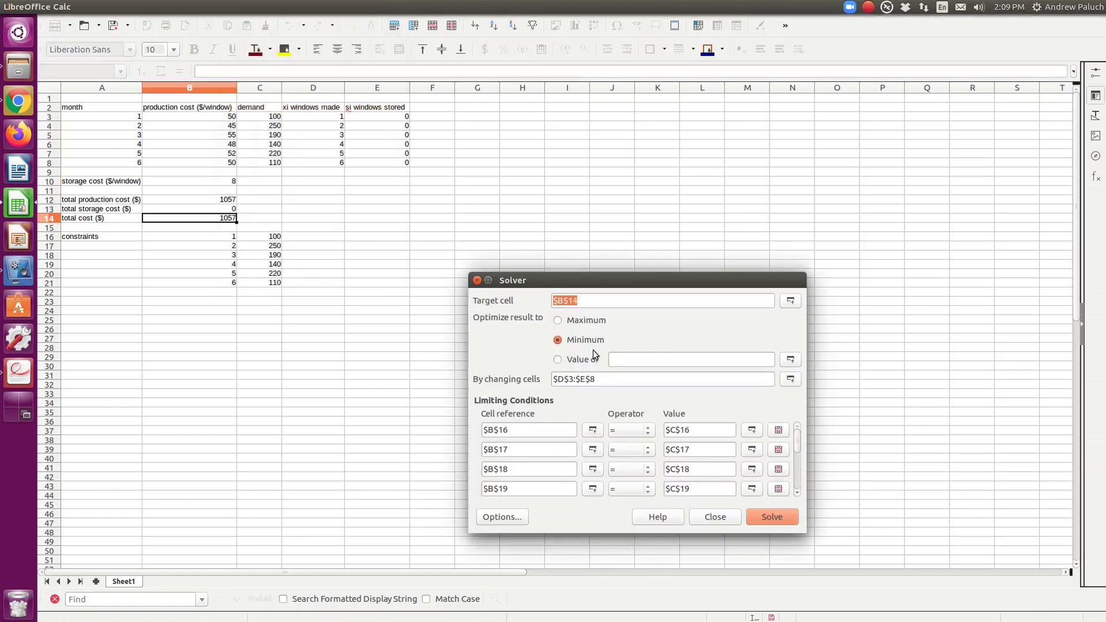
# Step: Try to solve for the minimum total cost by changing D3:E8 under the existing constraints, and close the Solver
pyautogui.click(790, 378)
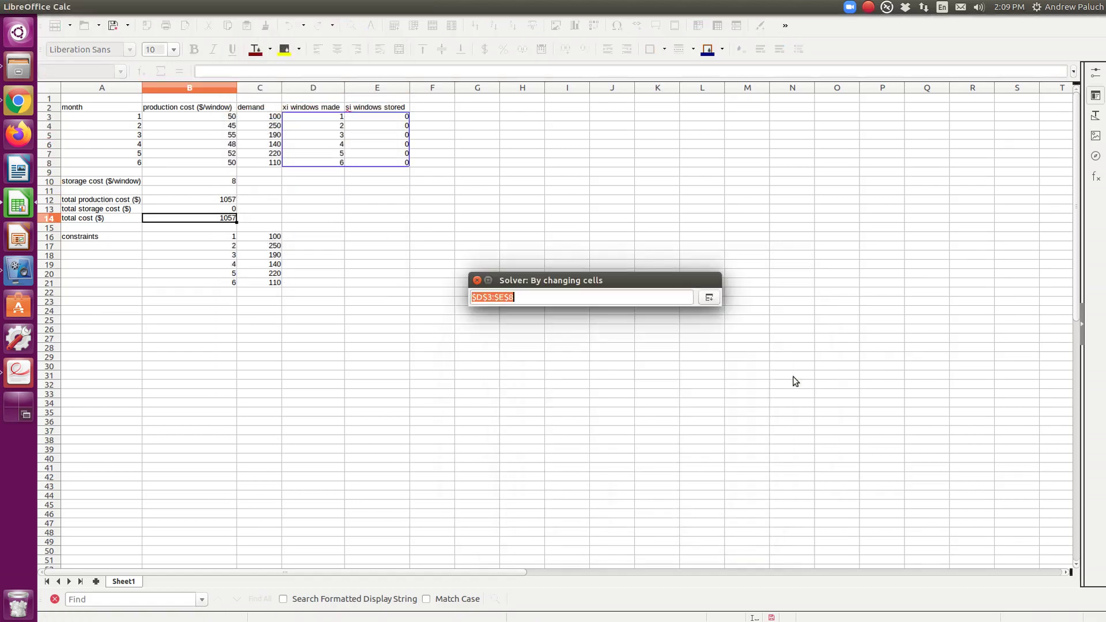
pyautogui.press('Return')
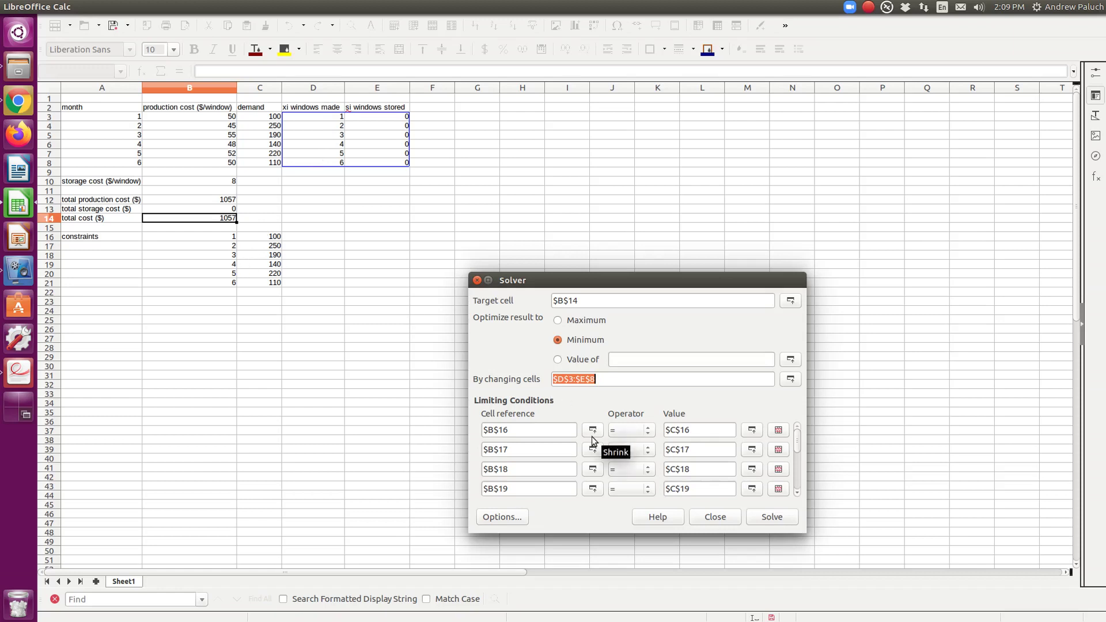
pyautogui.moveTo(799, 436)
pyautogui.mouseDown()
pyautogui.moveTo(801, 454)
pyautogui.moveTo(793, 437)
pyautogui.mouseUp()
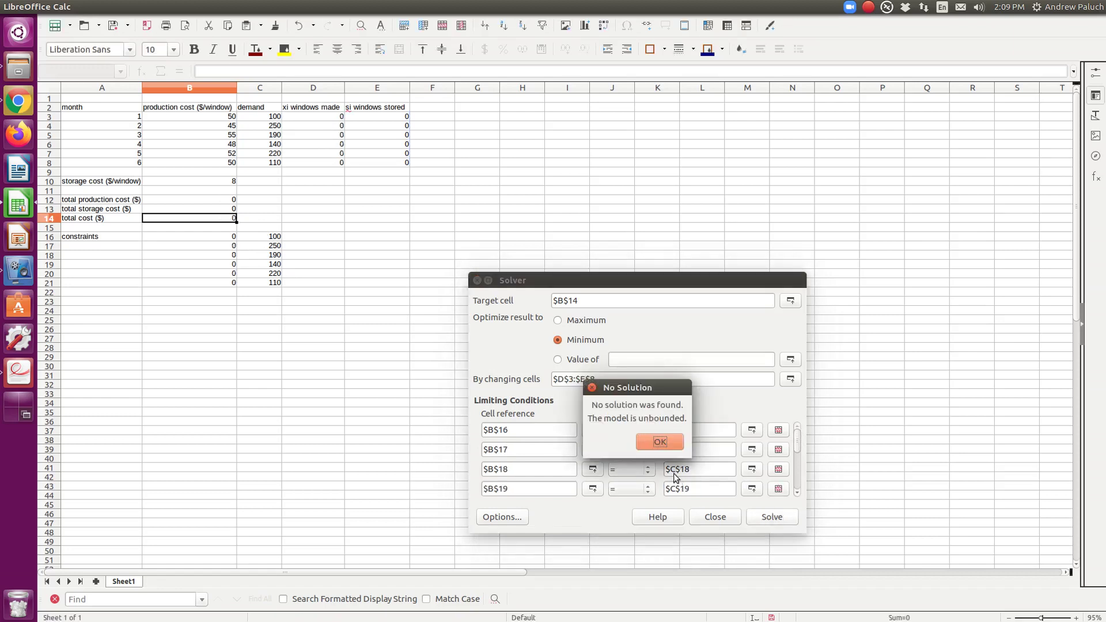
pyautogui.click(672, 443)
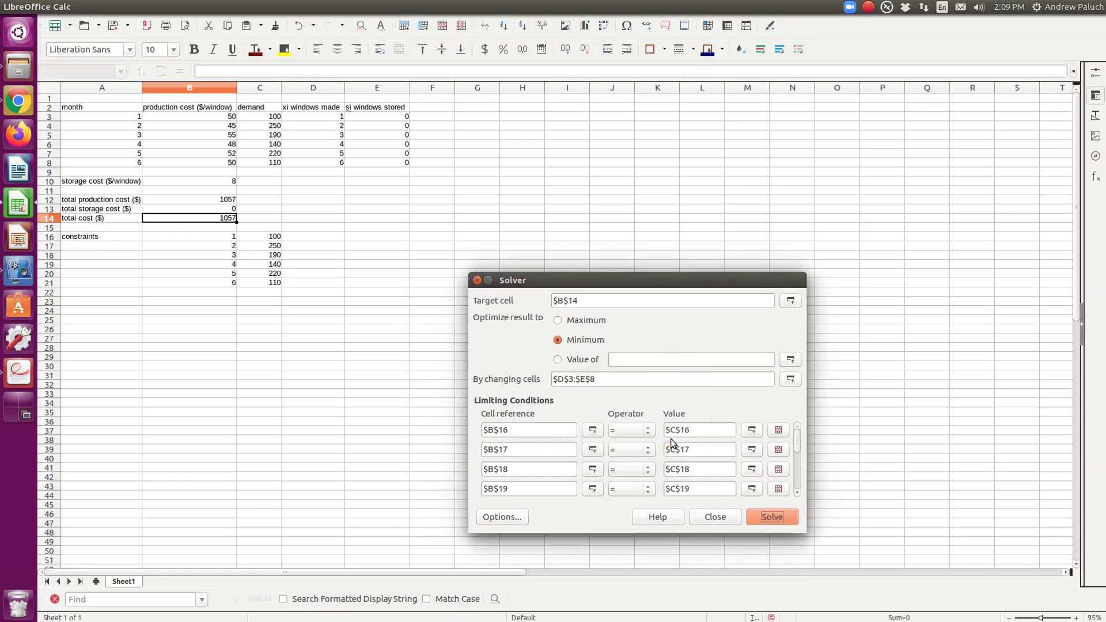
pyautogui.click(715, 517)
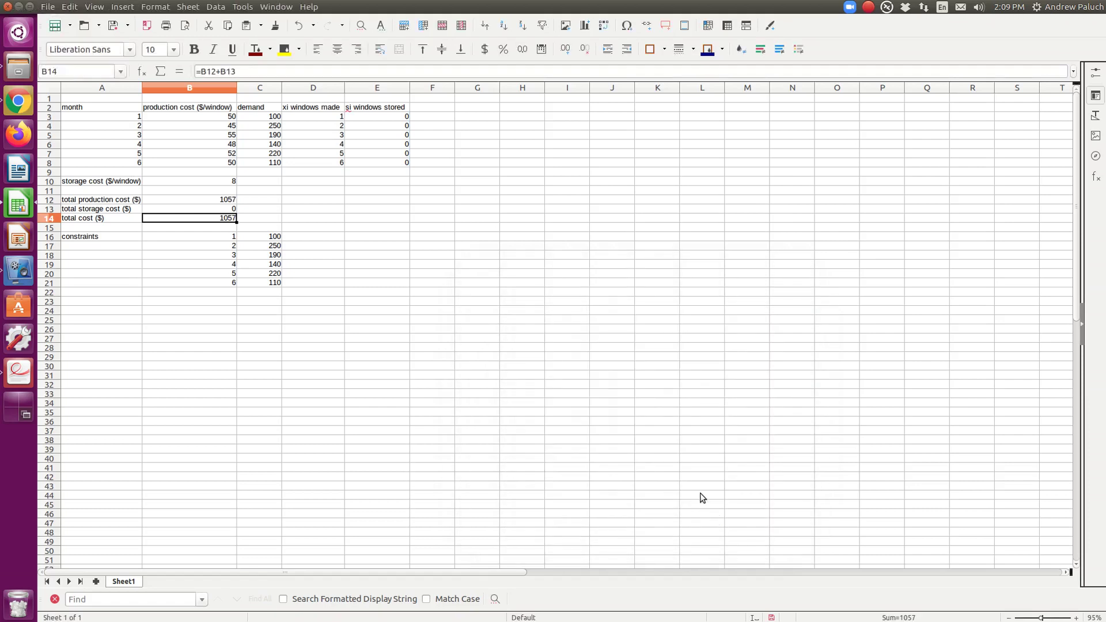
# Step: Check the PDF formulation, set the Solver to assume variables as non-negative, and solve for the minimum total cost, keeping the result
pyautogui.hotkey('alt', 'Tab')
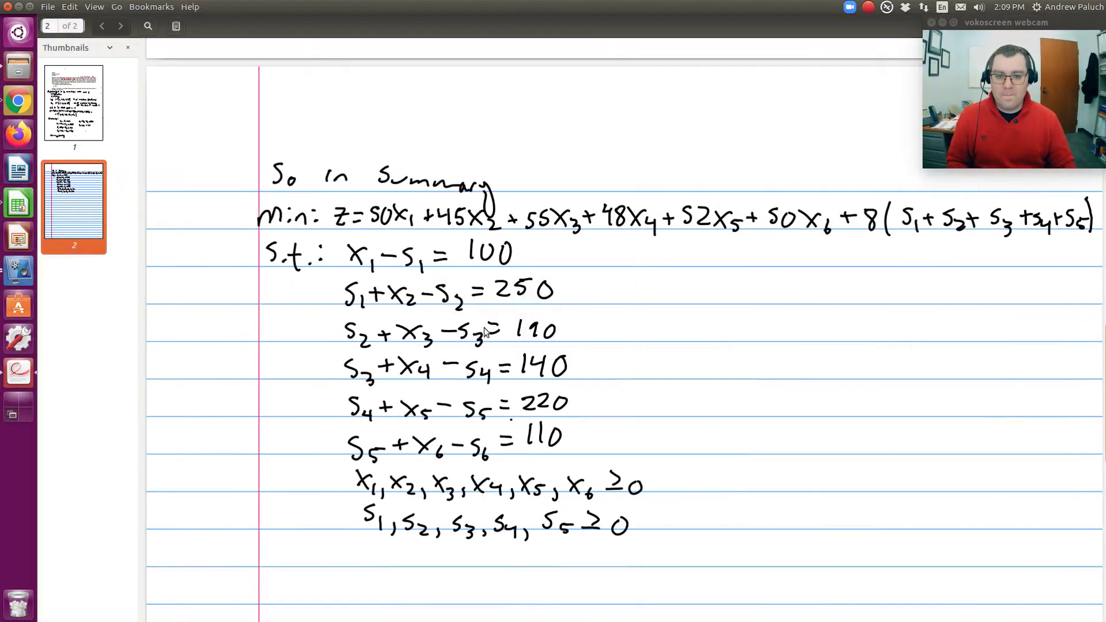
pyautogui.hotkey('alt', 'Tab')
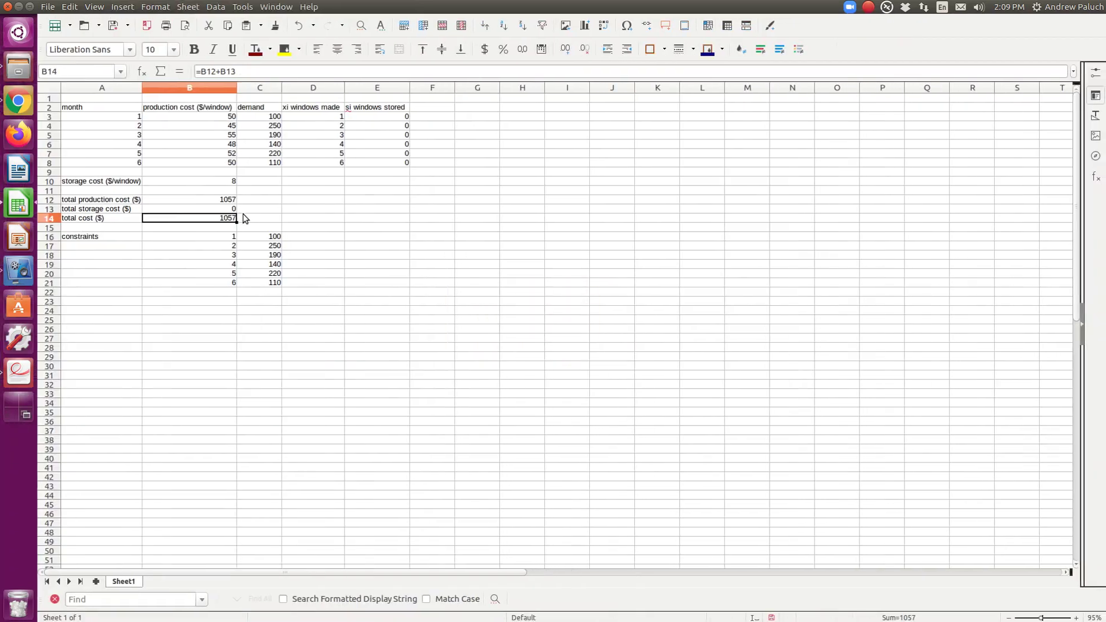
pyautogui.click(239, 7)
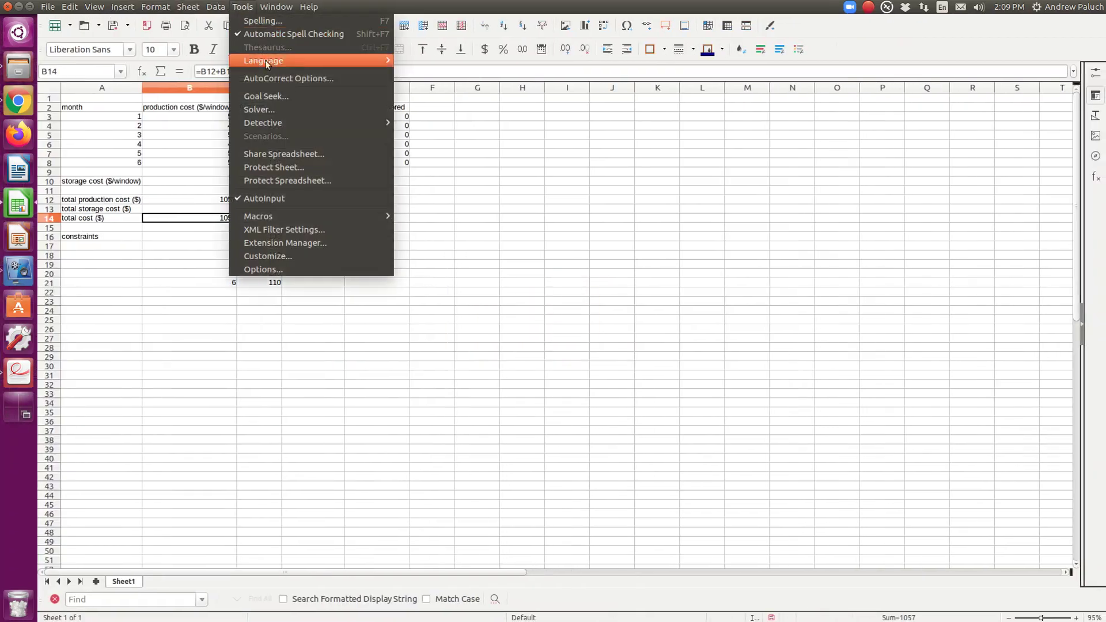
pyautogui.click(265, 107)
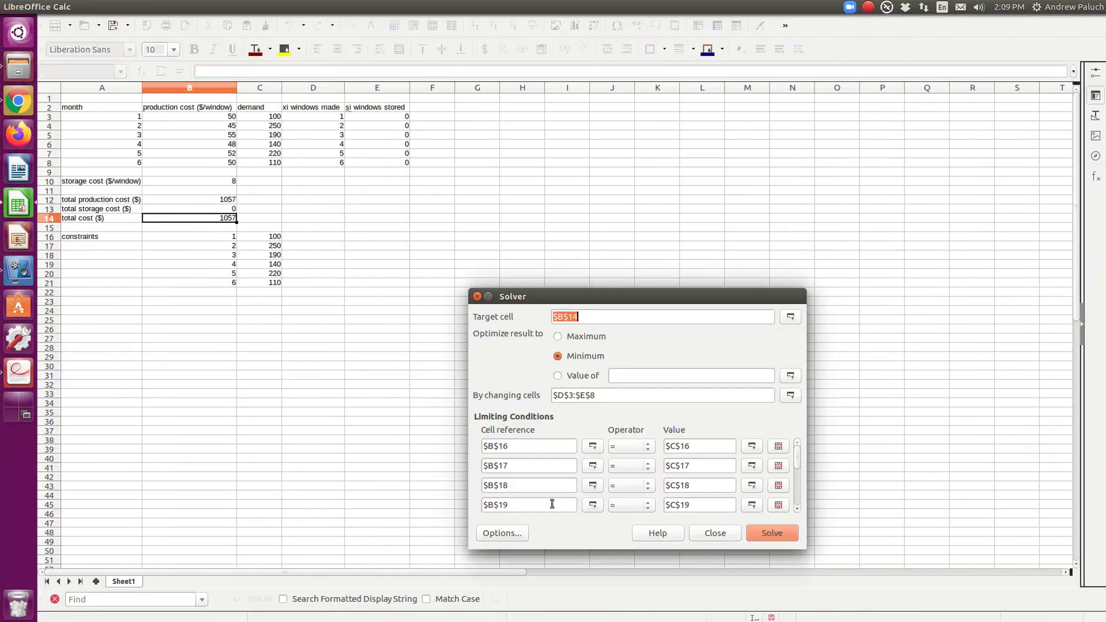
pyautogui.click(509, 535)
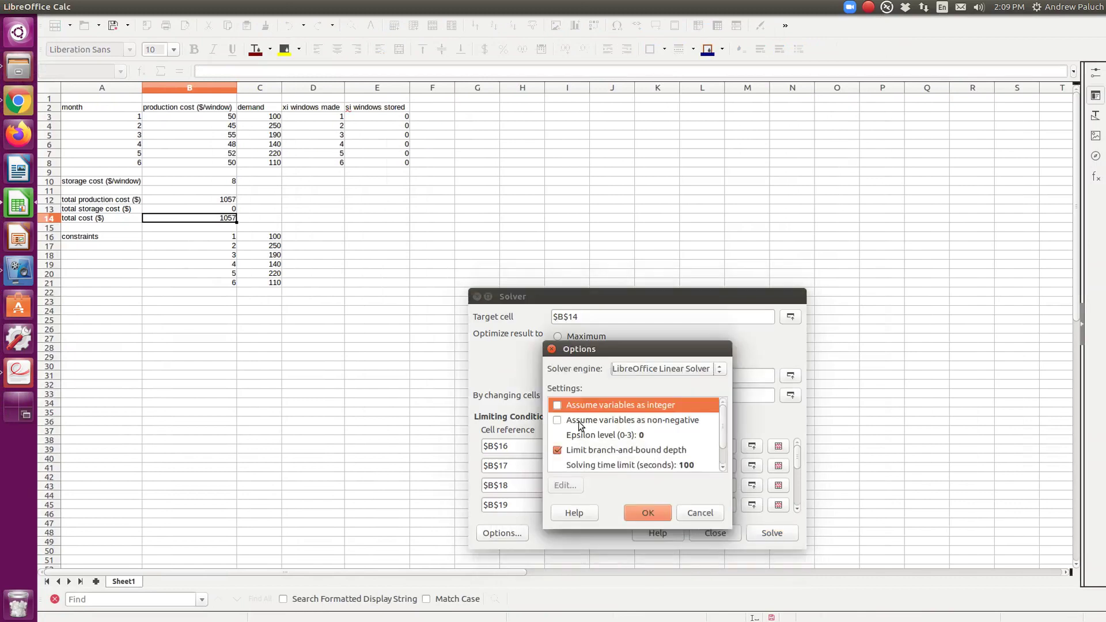
pyautogui.click(577, 420)
pyautogui.click(557, 419)
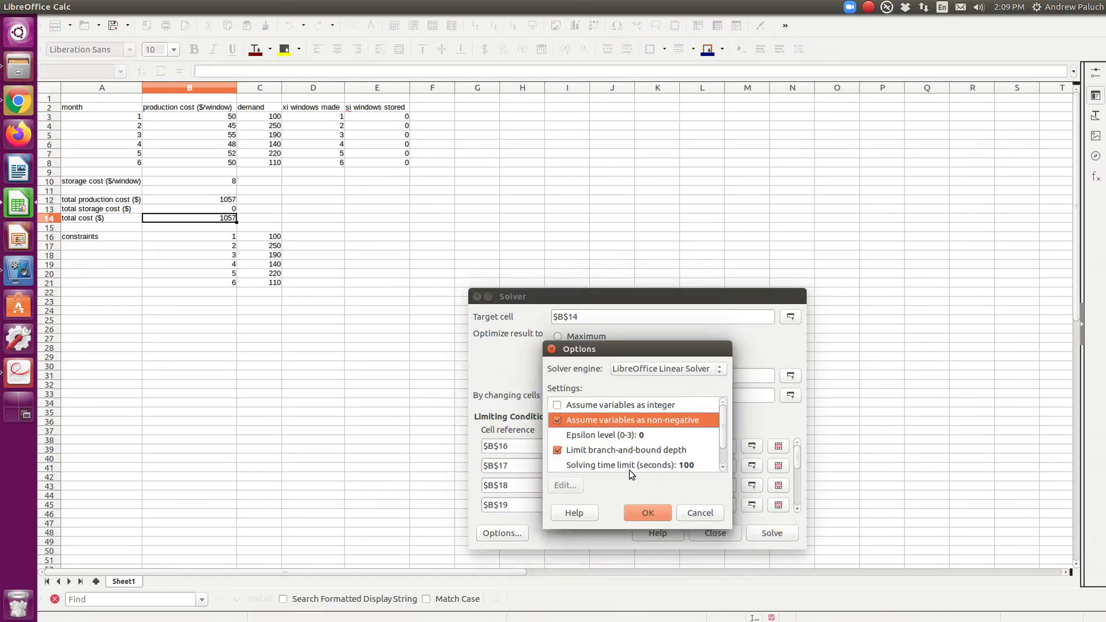
pyautogui.click(650, 512)
pyautogui.click(759, 535)
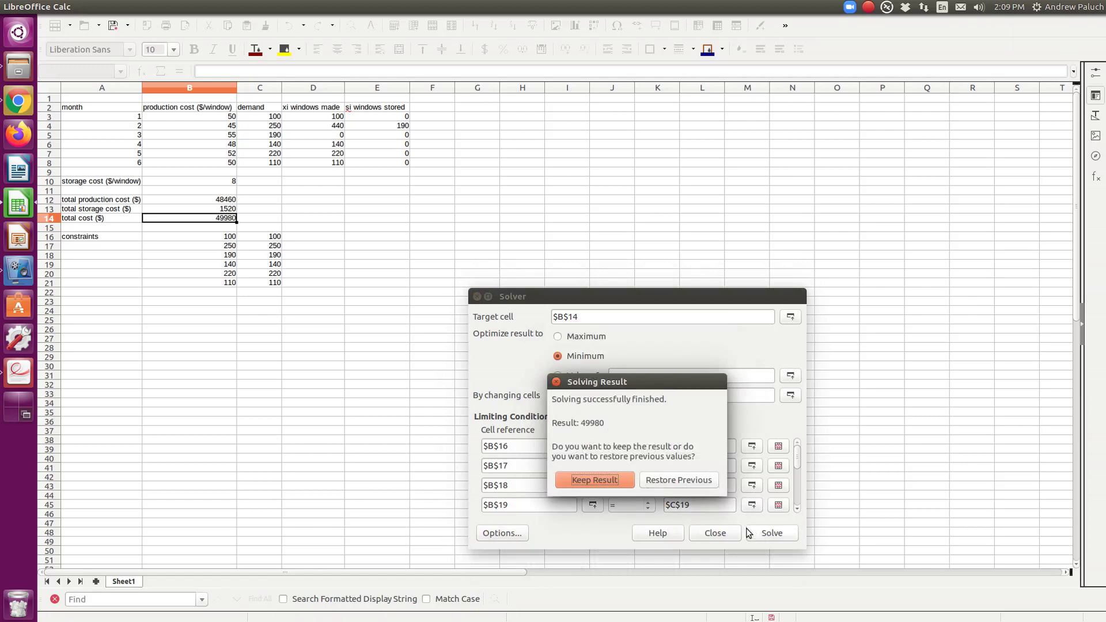
pyautogui.click(610, 476)
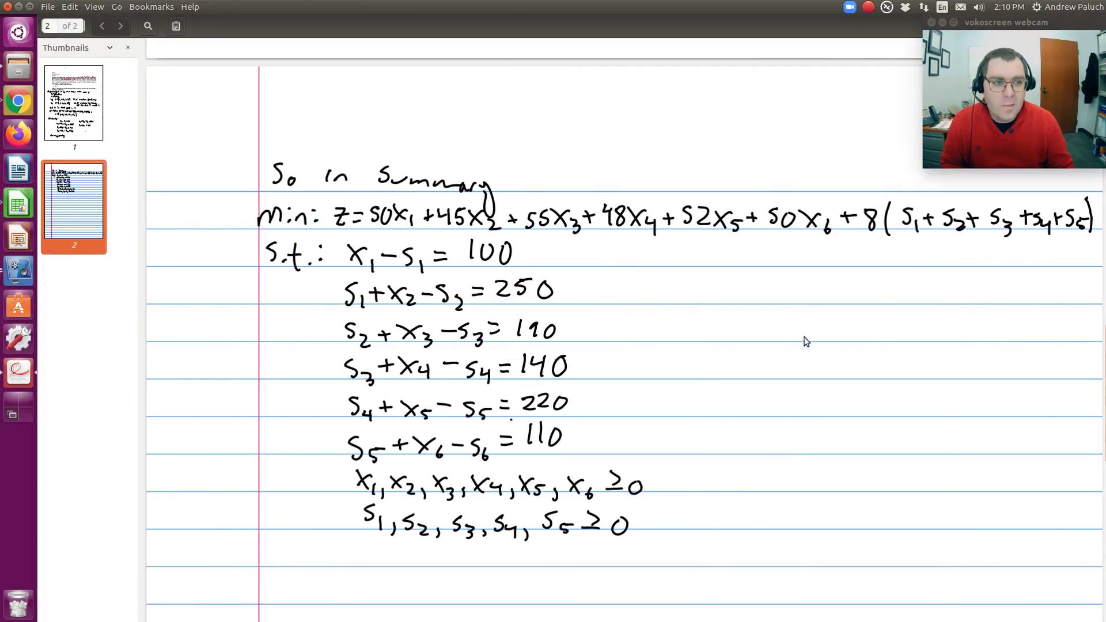
# Step: Compare the spreadsheet's total cost and windows made per month with the solution stated on page 1 of the PDF
pyautogui.scroll(15, 803, 340)
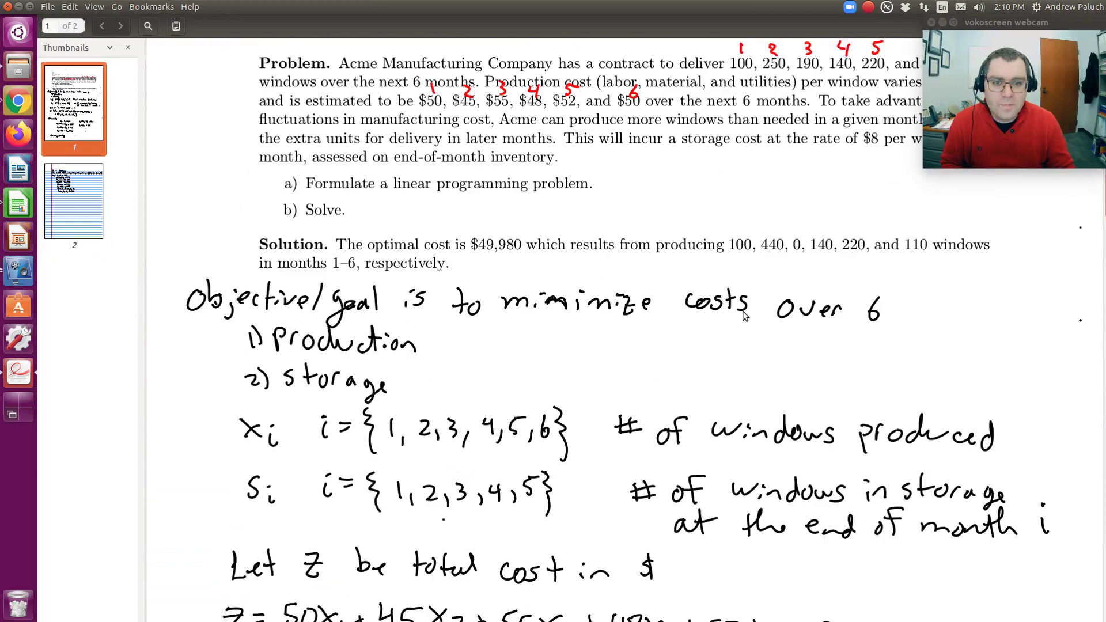
pyautogui.scroll(3, 743, 316)
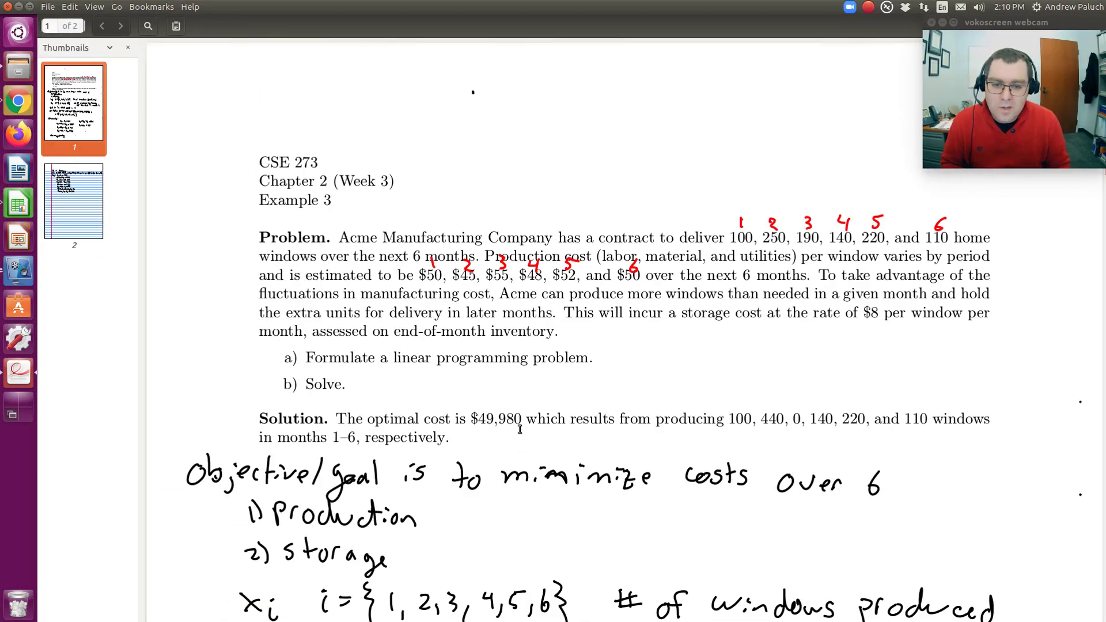
pyautogui.hotkey('alt', 'Tab')
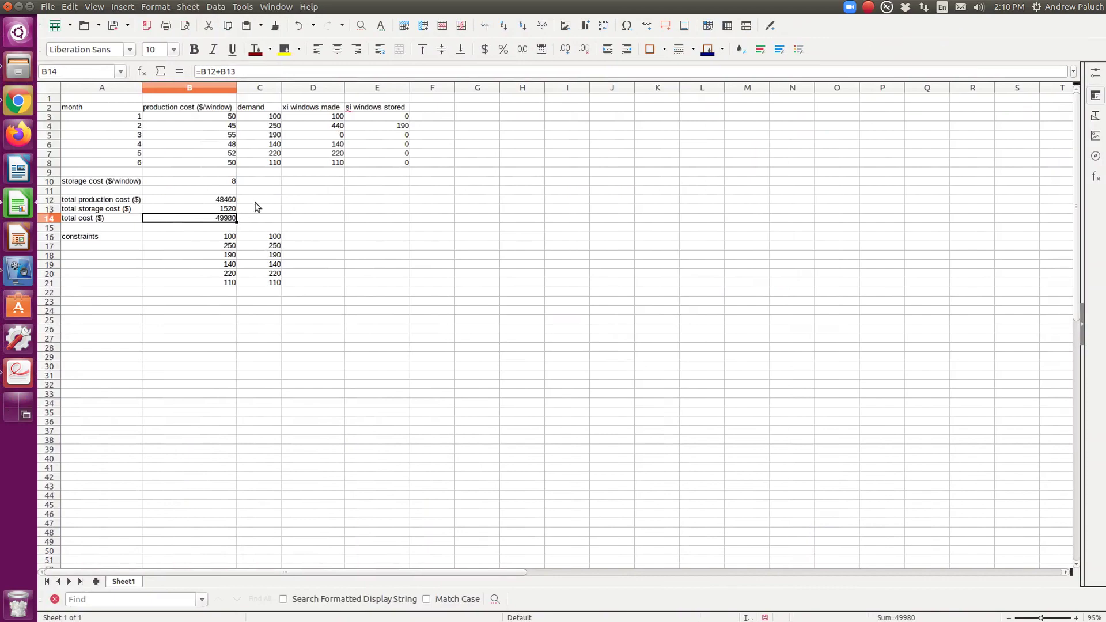
pyautogui.click(340, 117)
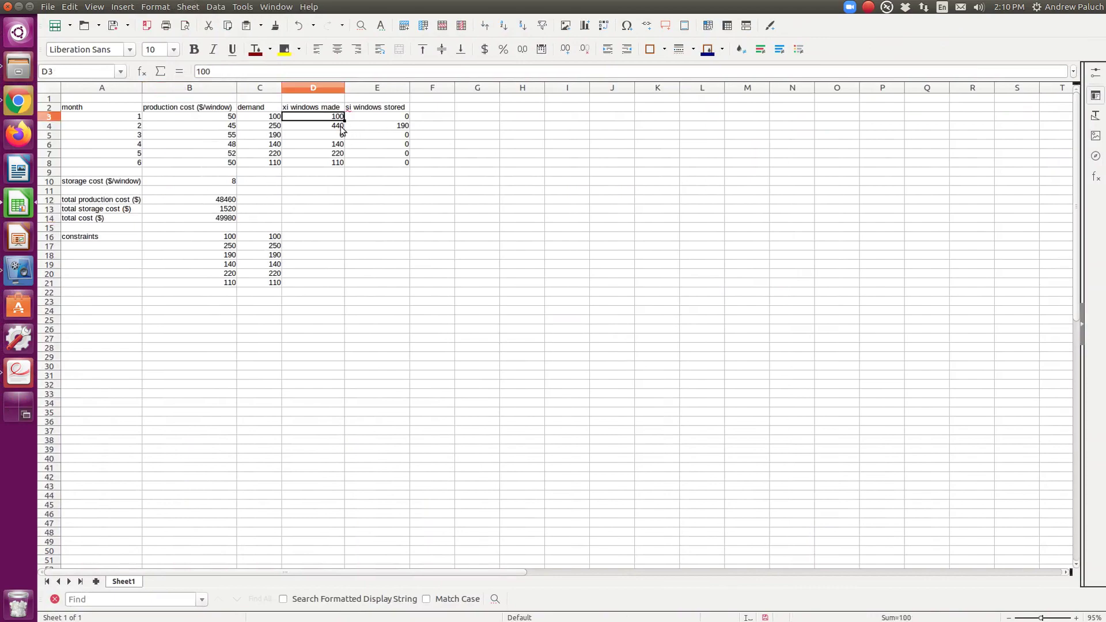
pyautogui.hotkey('alt', 'Tab')
pyautogui.hotkey('alt', 'Tab')
pyautogui.hotkey('alt', 'Tab')
pyautogui.hotkey('alt', 'Tab')
# Step: Examine production cost, demand, windows made and windows stored in the month 2 and month 3 rows
pyautogui.click(326, 127)
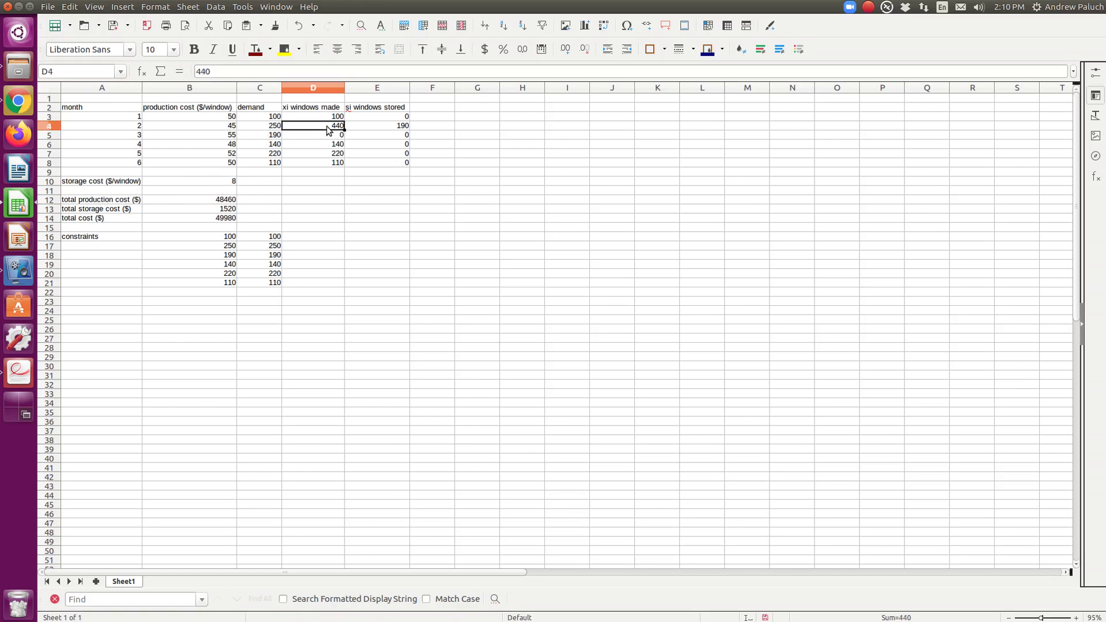
pyautogui.click(141, 127)
pyautogui.moveTo(141, 127); pyautogui.dragTo(326, 129)
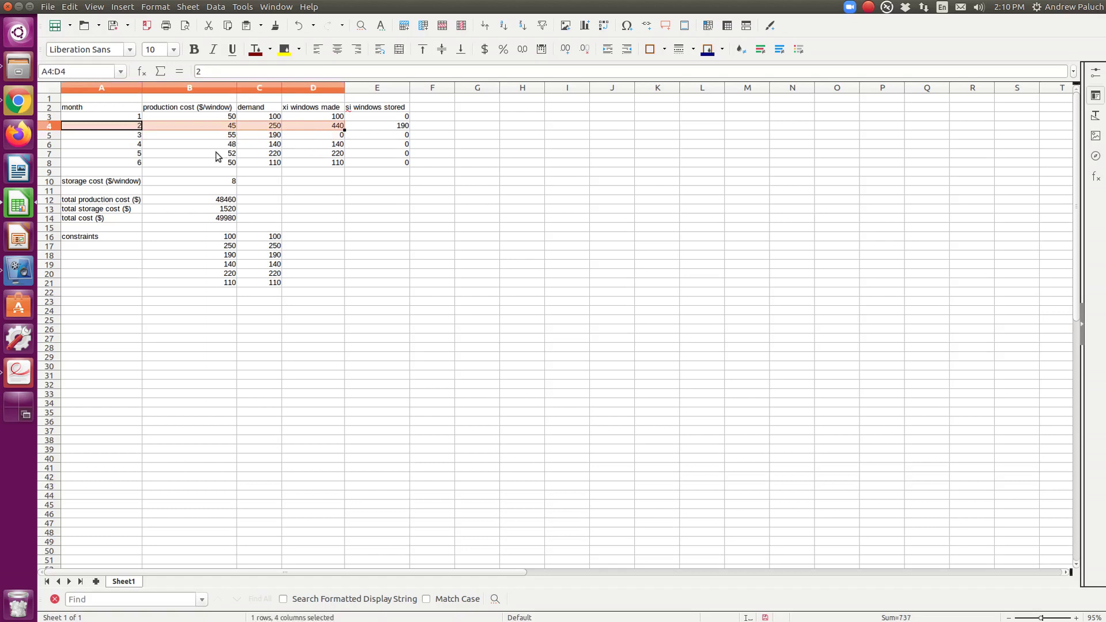
pyautogui.moveTo(138, 126); pyautogui.dragTo(442, 137)
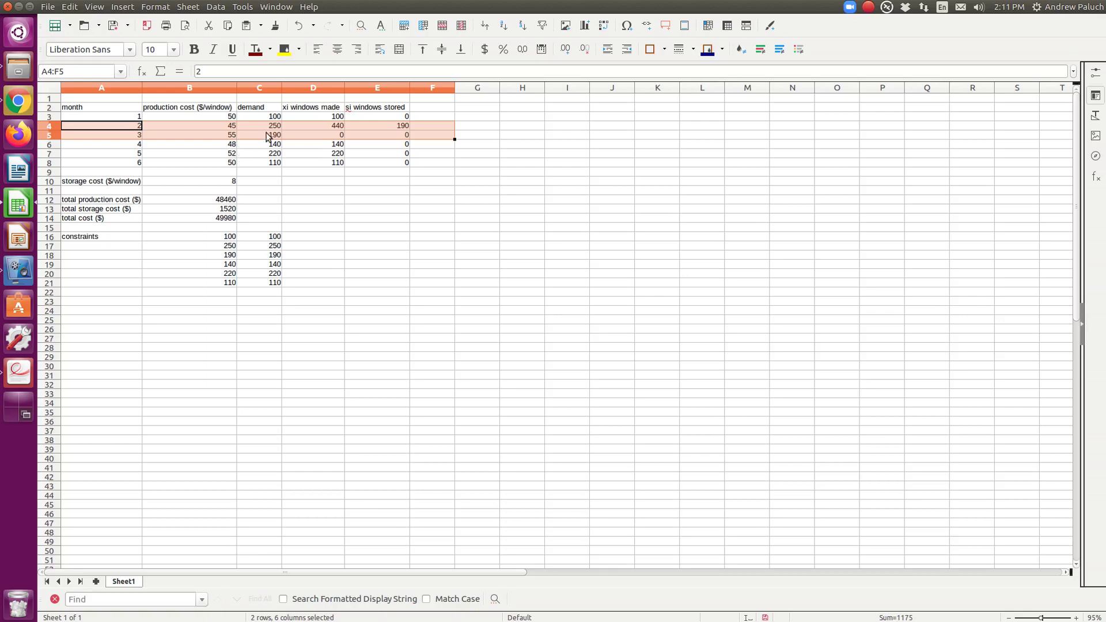
pyautogui.click(437, 136)
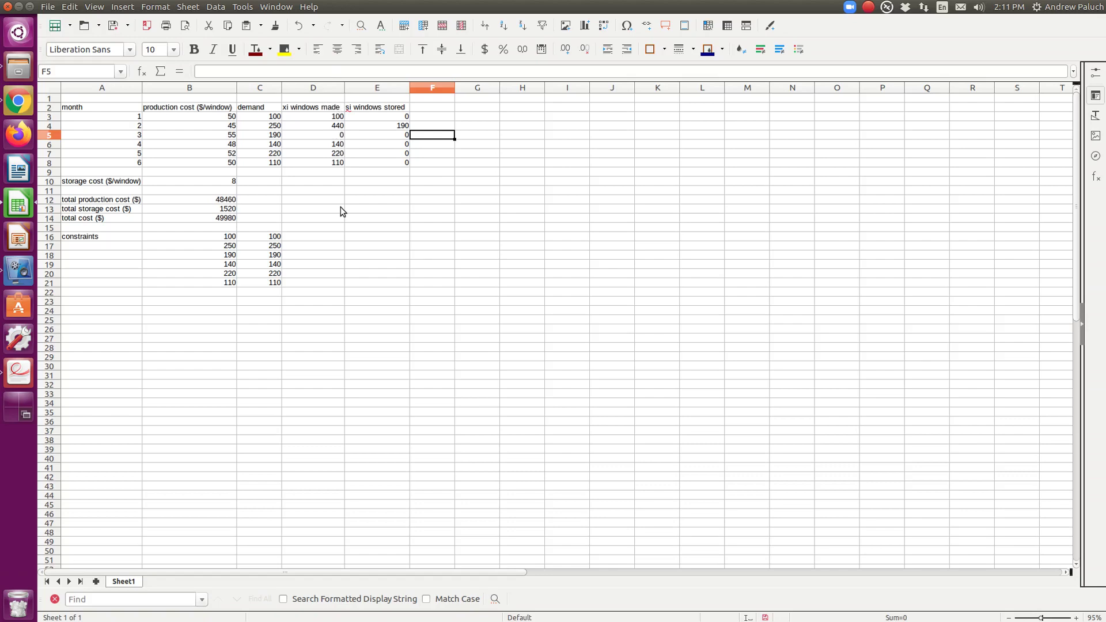
pyautogui.hotkey('alt', 'Tab')
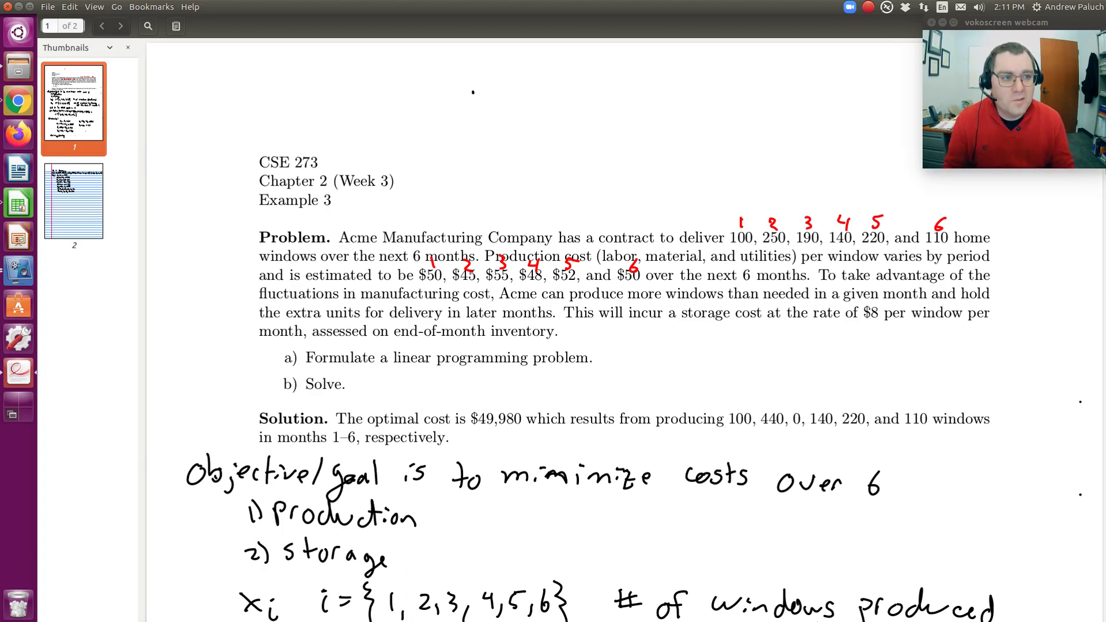
pyautogui.click(868, 7)
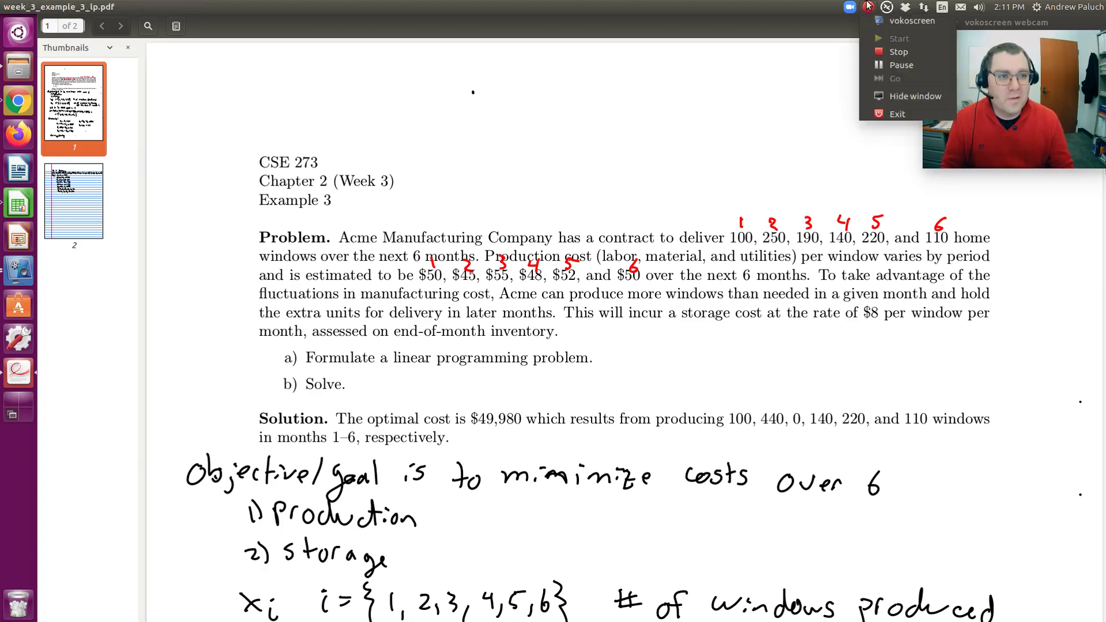